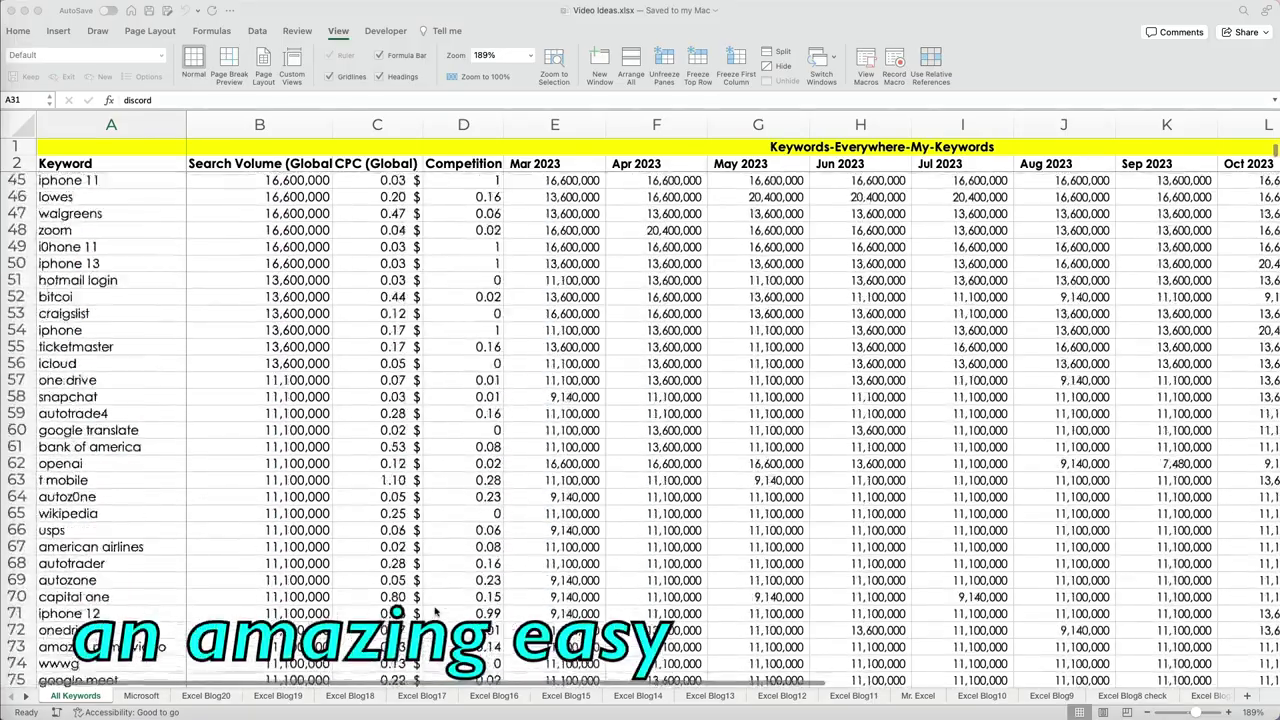
Step: Examine the keyword search volumes in the All Keywords sheet and the page traffic figures in the Microsoft sheet
scroll(435, 612, down, 5)
scroll(435, 612, right, 6)
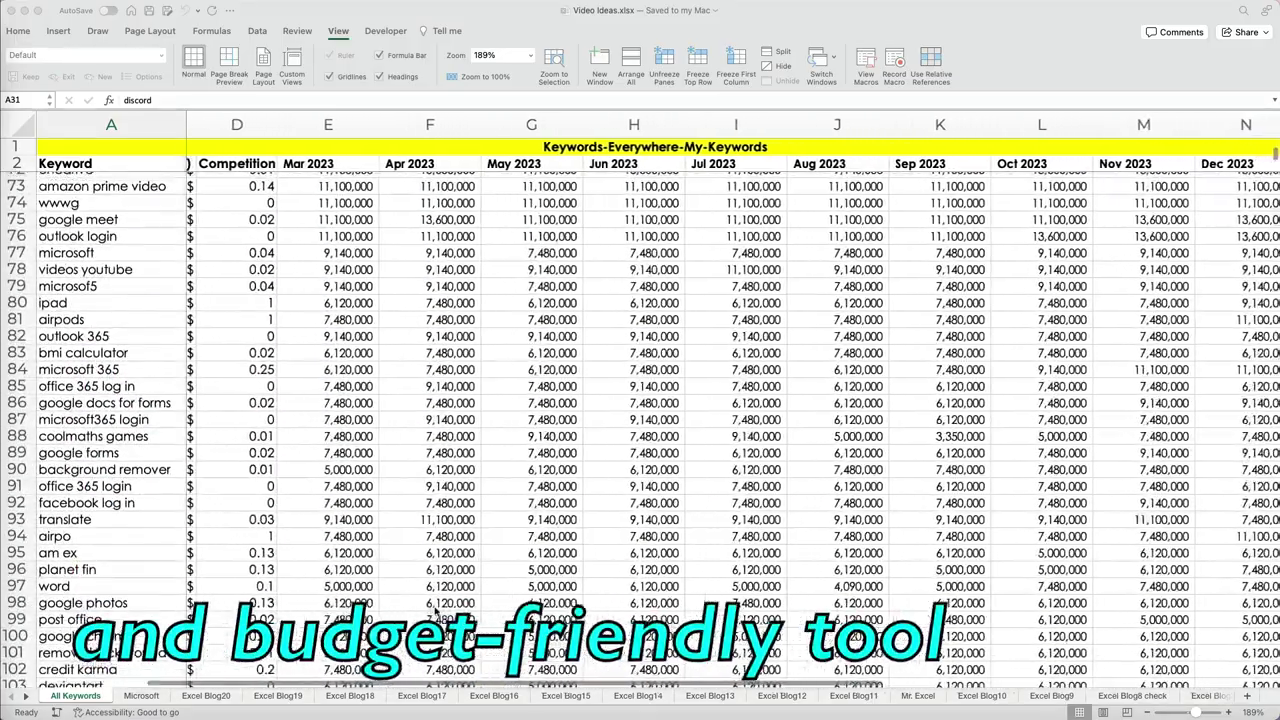
scroll(437, 611, right, 2)
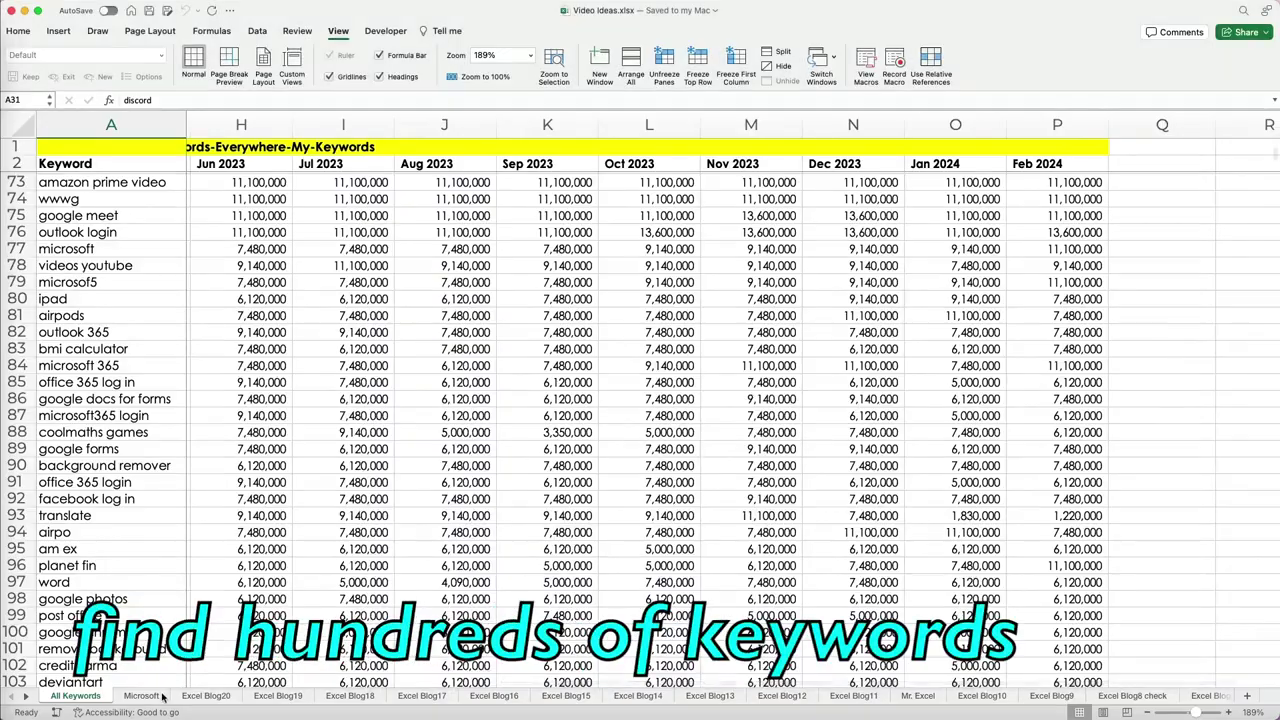
click(160, 697)
scroll(809, 549, down, 10)
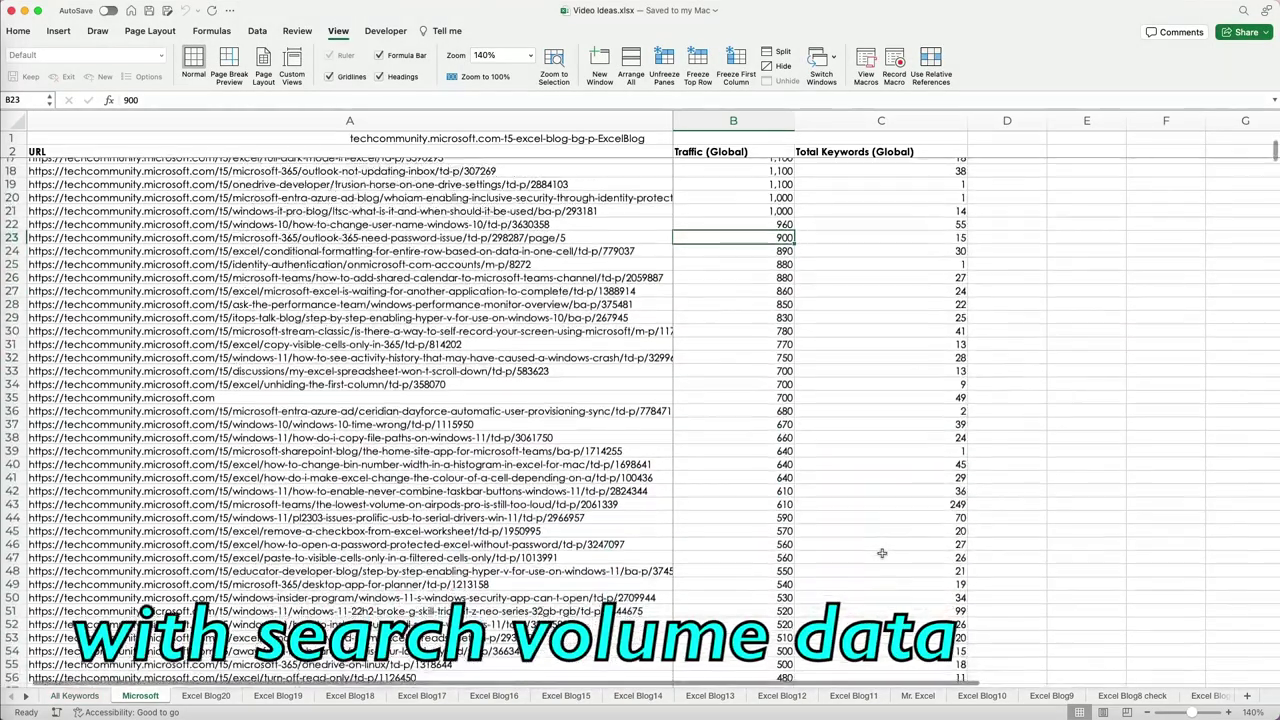
scroll(881, 553, down, 7)
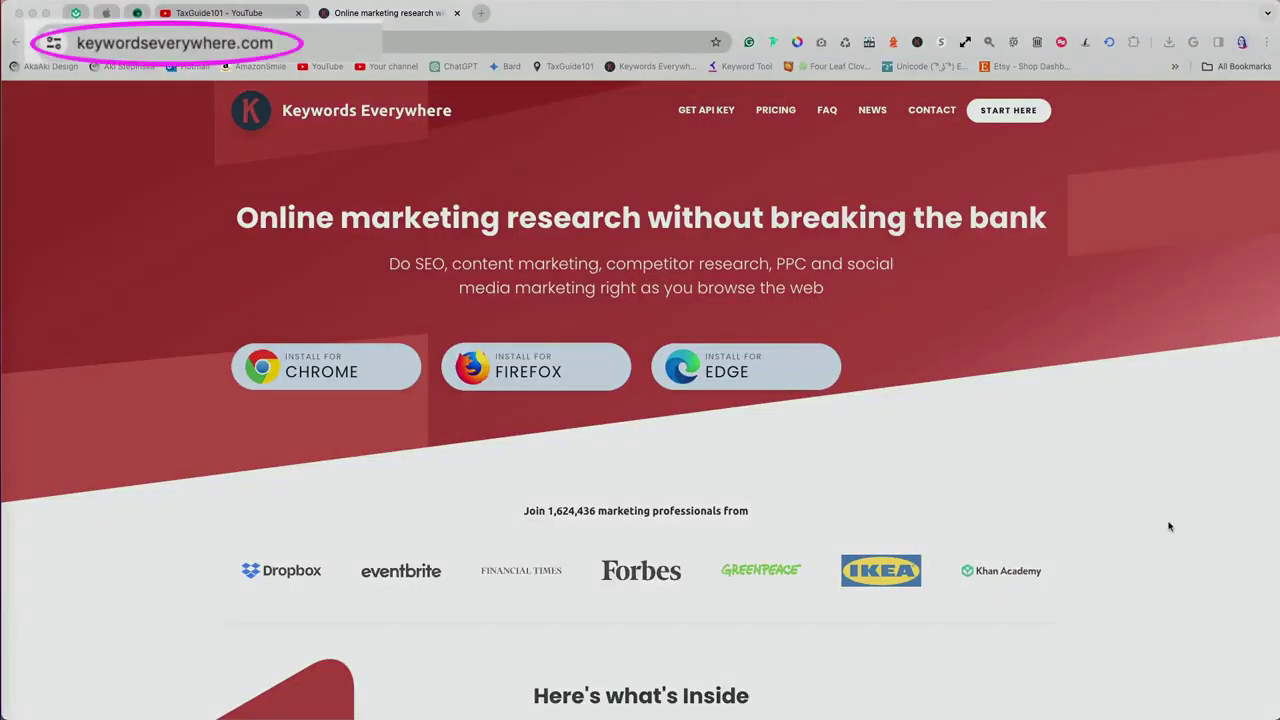
Step: In Chrome, install the Keywords Everywhere - Keyword Tool extension for Chrome, starting from keywordseverywhere.com
scroll(1169, 526, down, 3)
scroll(1169, 526, down, 10)
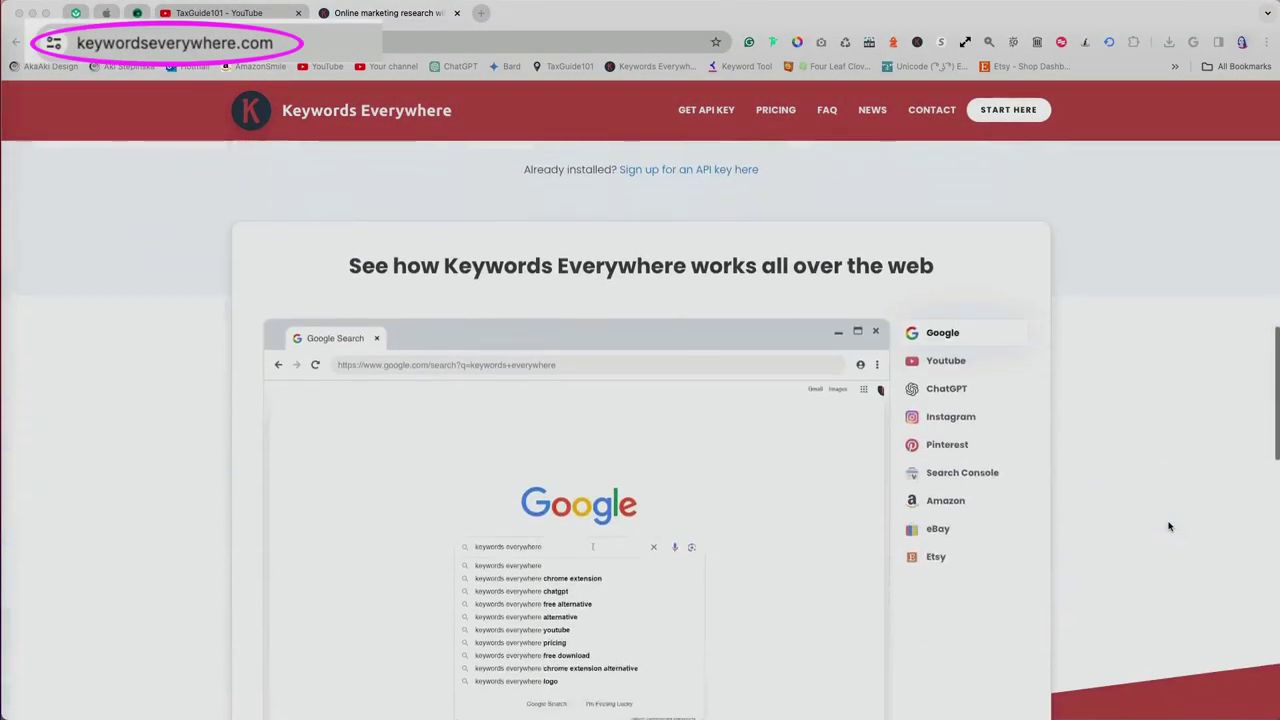
scroll(1169, 526, down, 10)
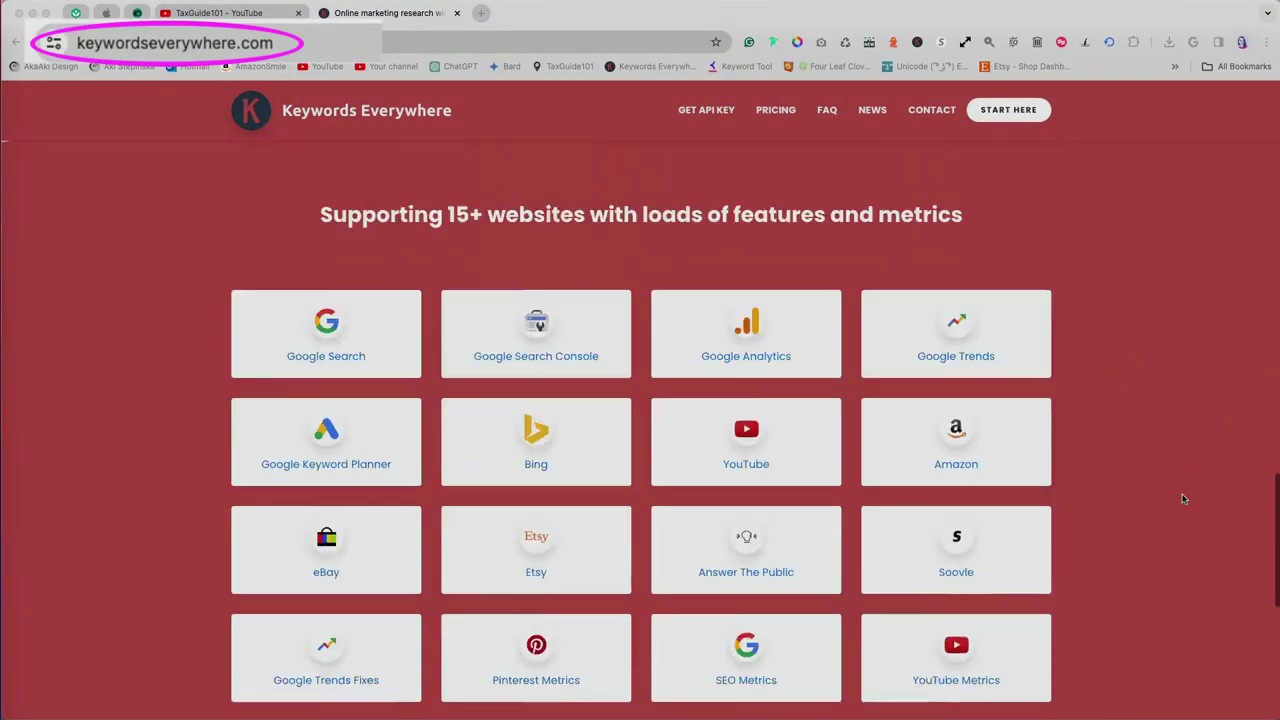
scroll(1183, 499, down, 1)
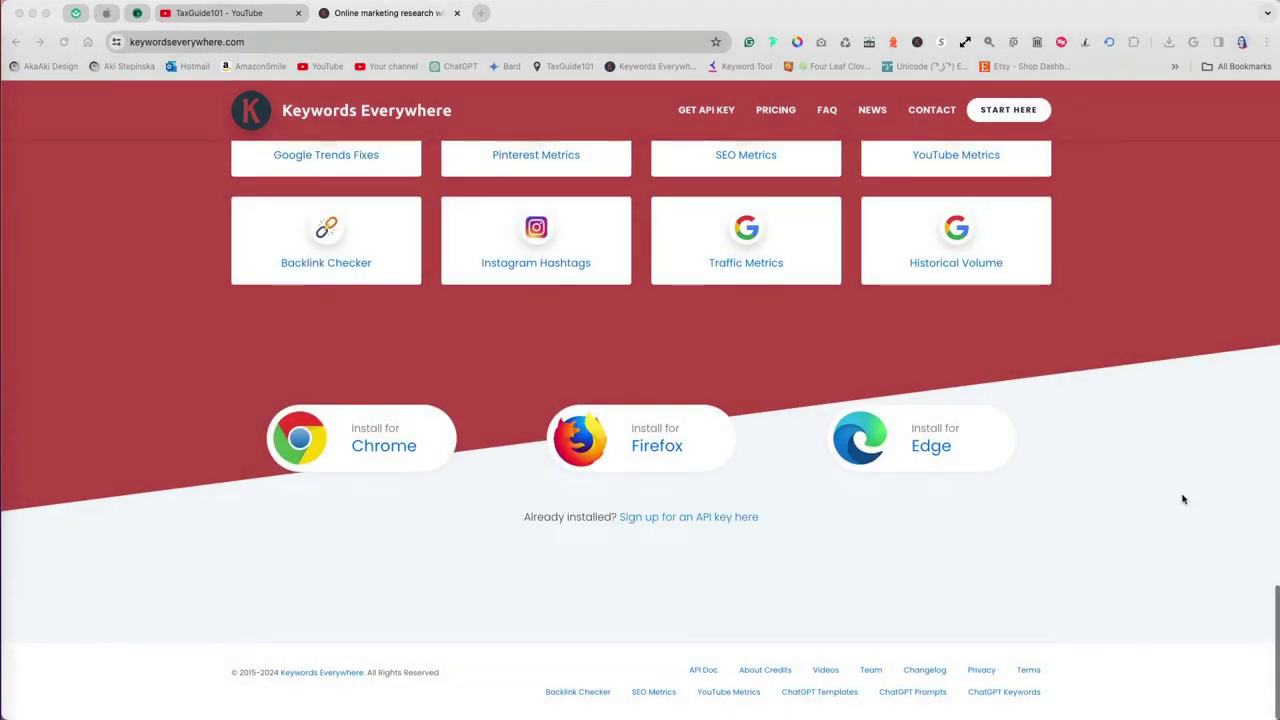
click(376, 453)
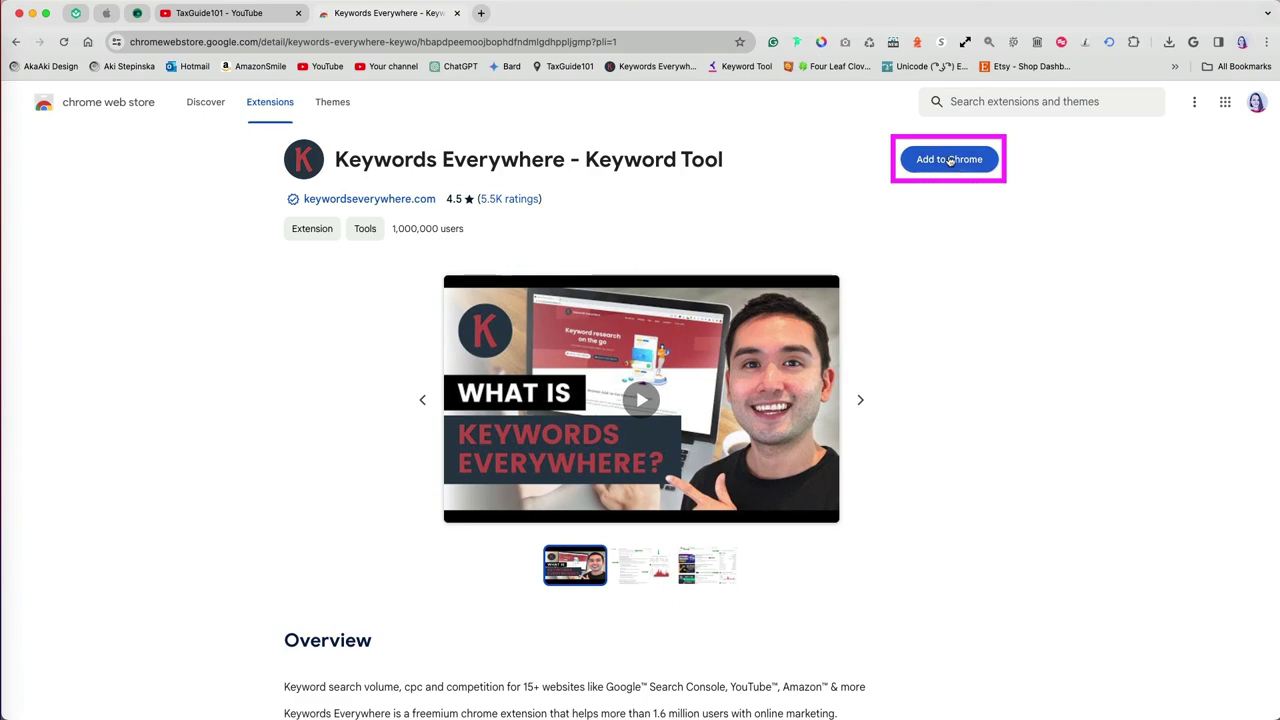
click(948, 160)
click(732, 400)
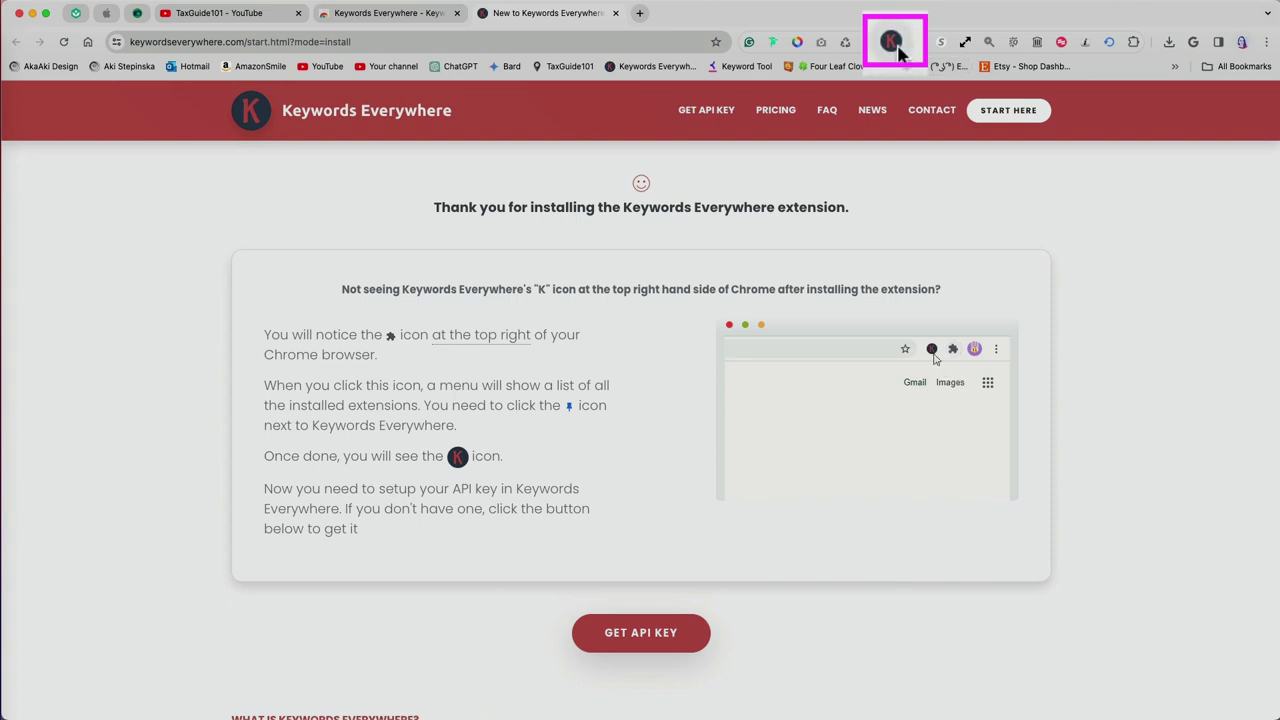
Step: Show the Keywords Everywhere extension's controls, try its on/off switch and open its country choices
click(893, 43)
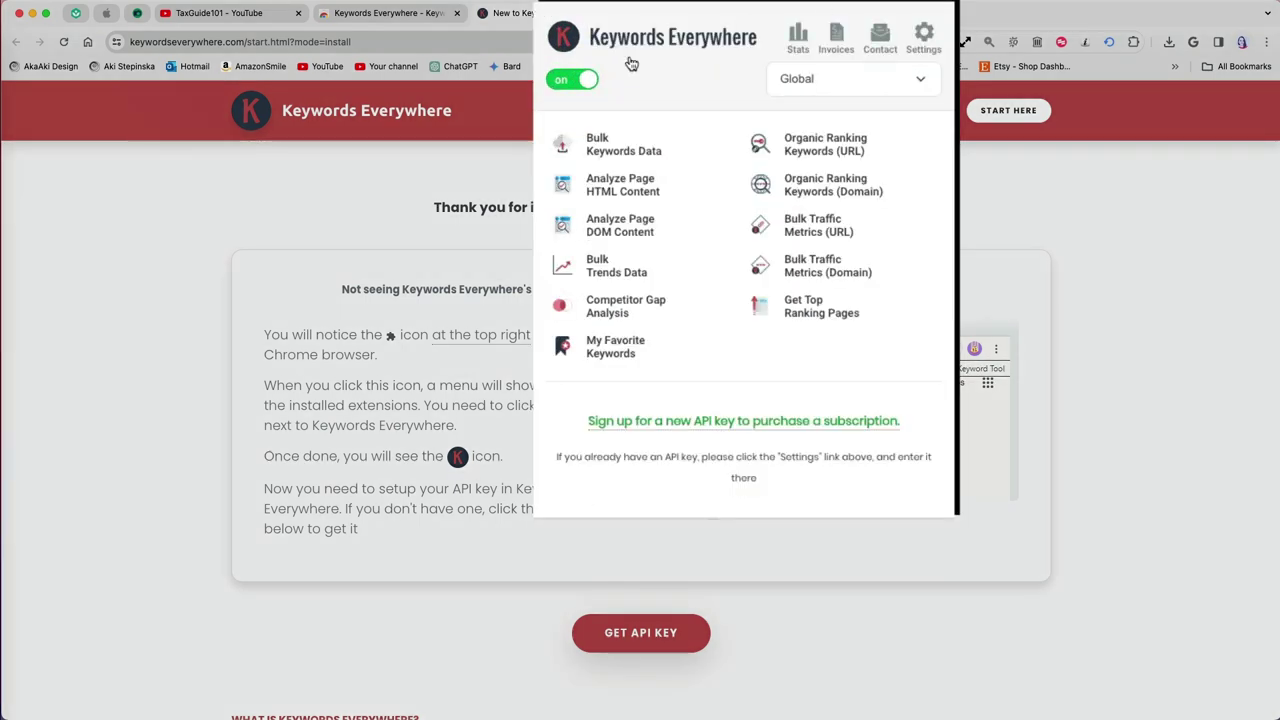
click(572, 80)
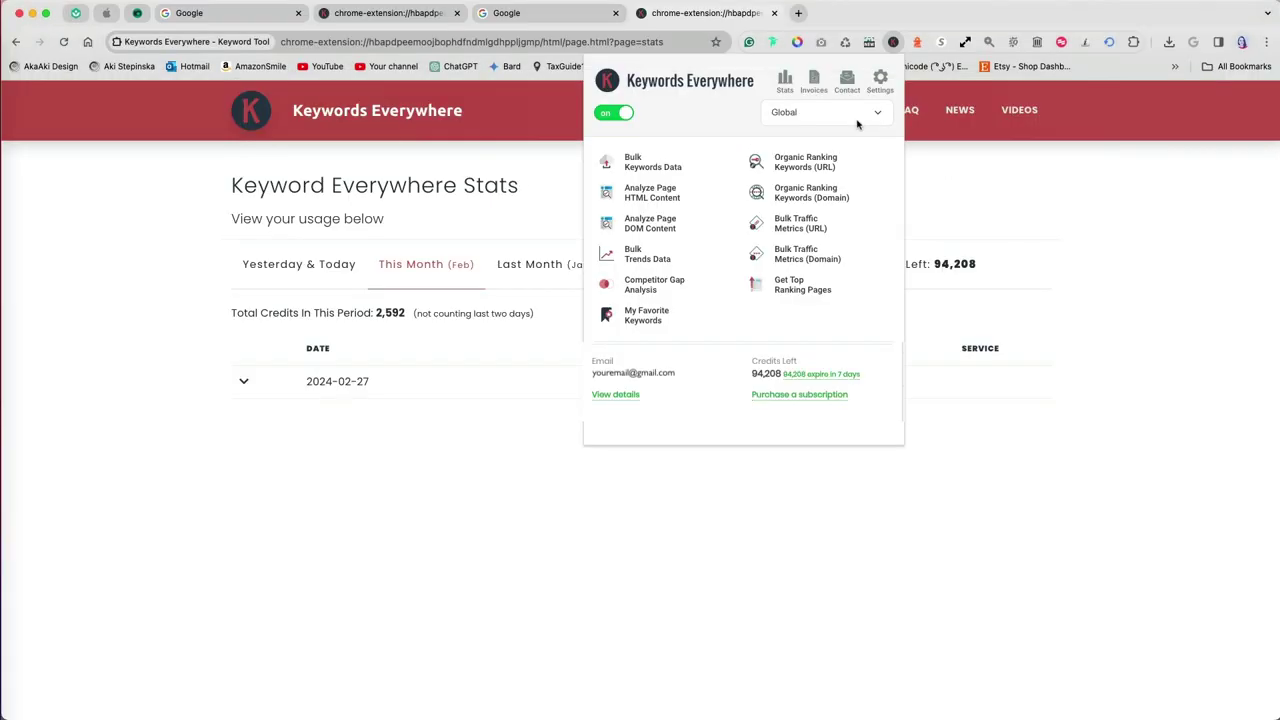
click(876, 118)
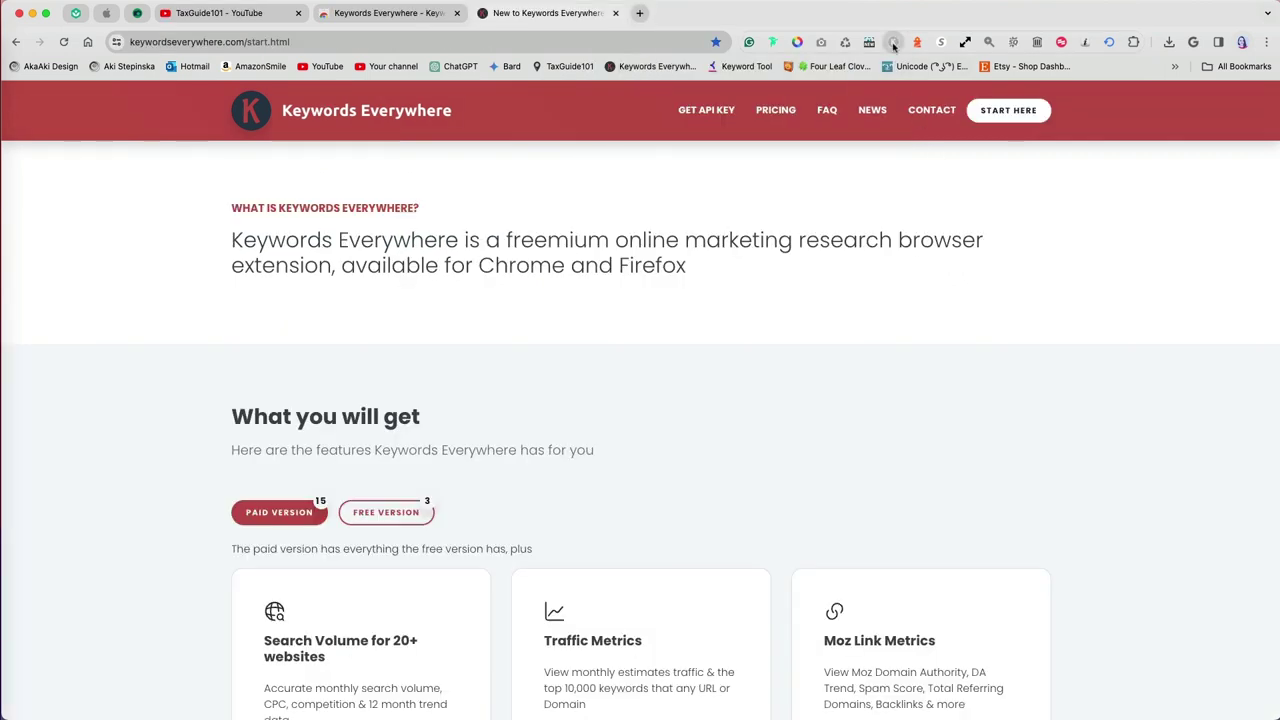
Step: Open the Keywords Everywhere extension settings, paste the API key and validate it
click(893, 44)
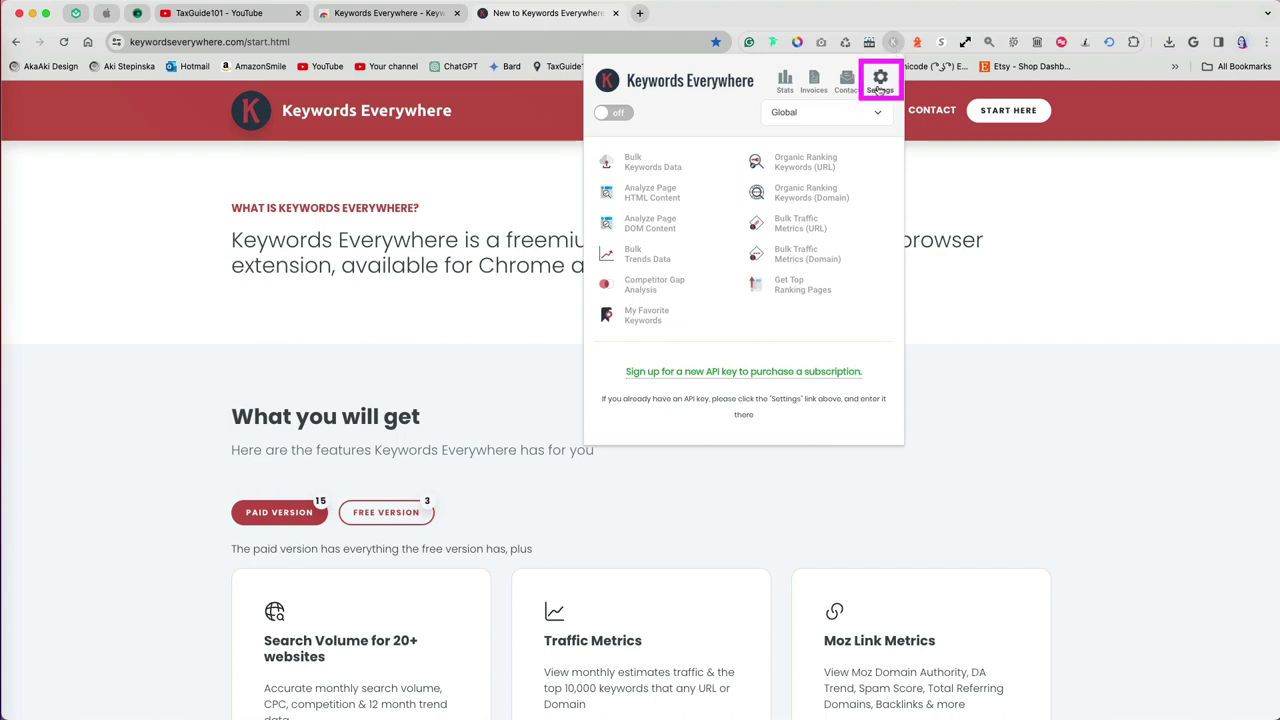
click(879, 85)
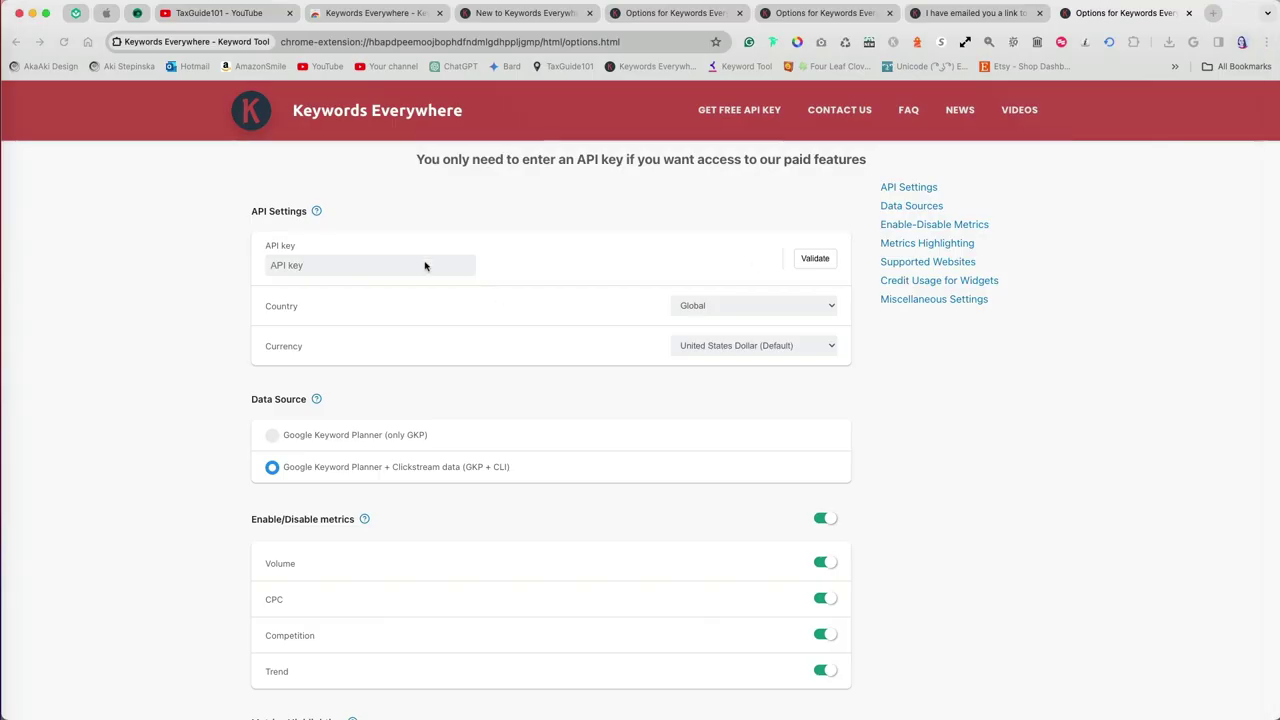
click(423, 264)
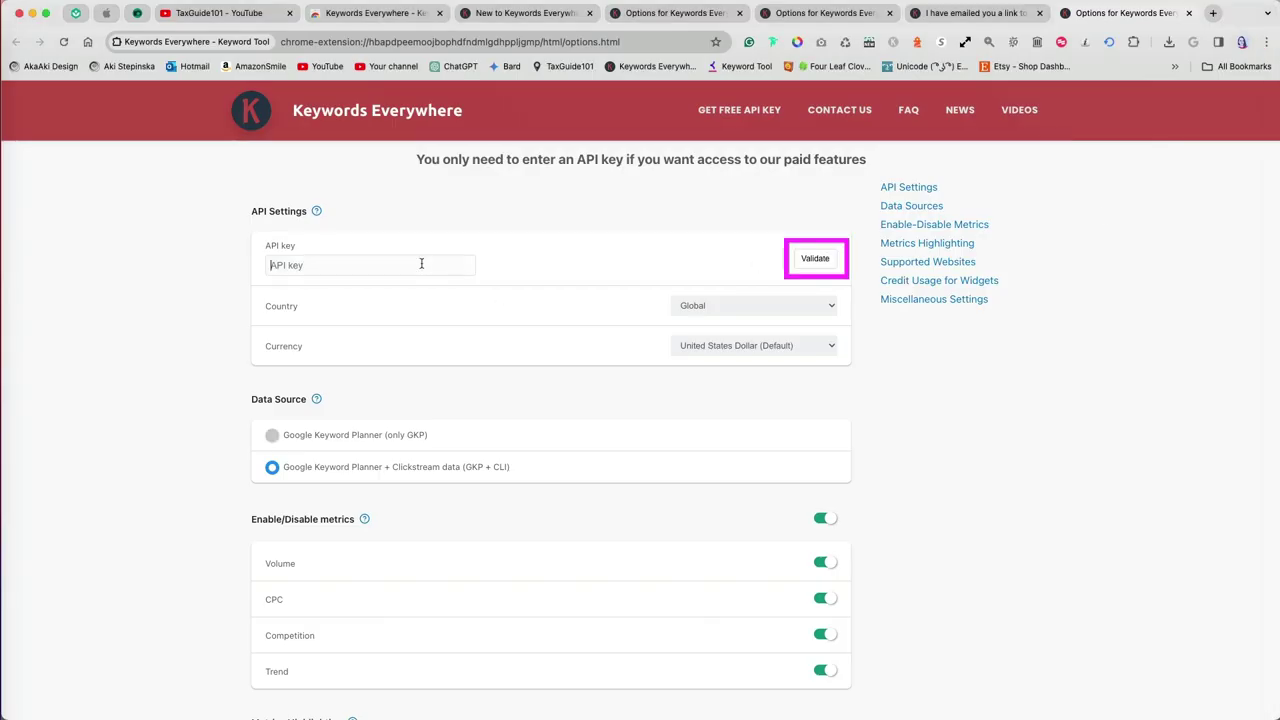
key(super+v)
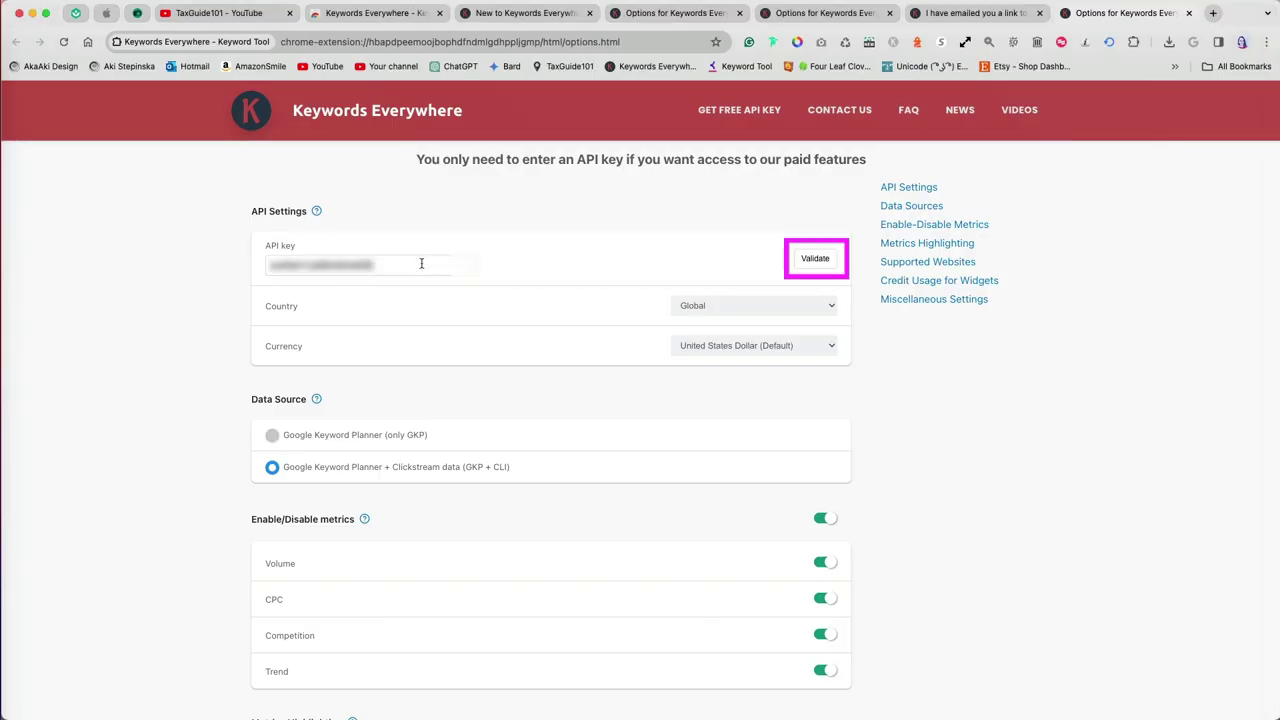
click(816, 260)
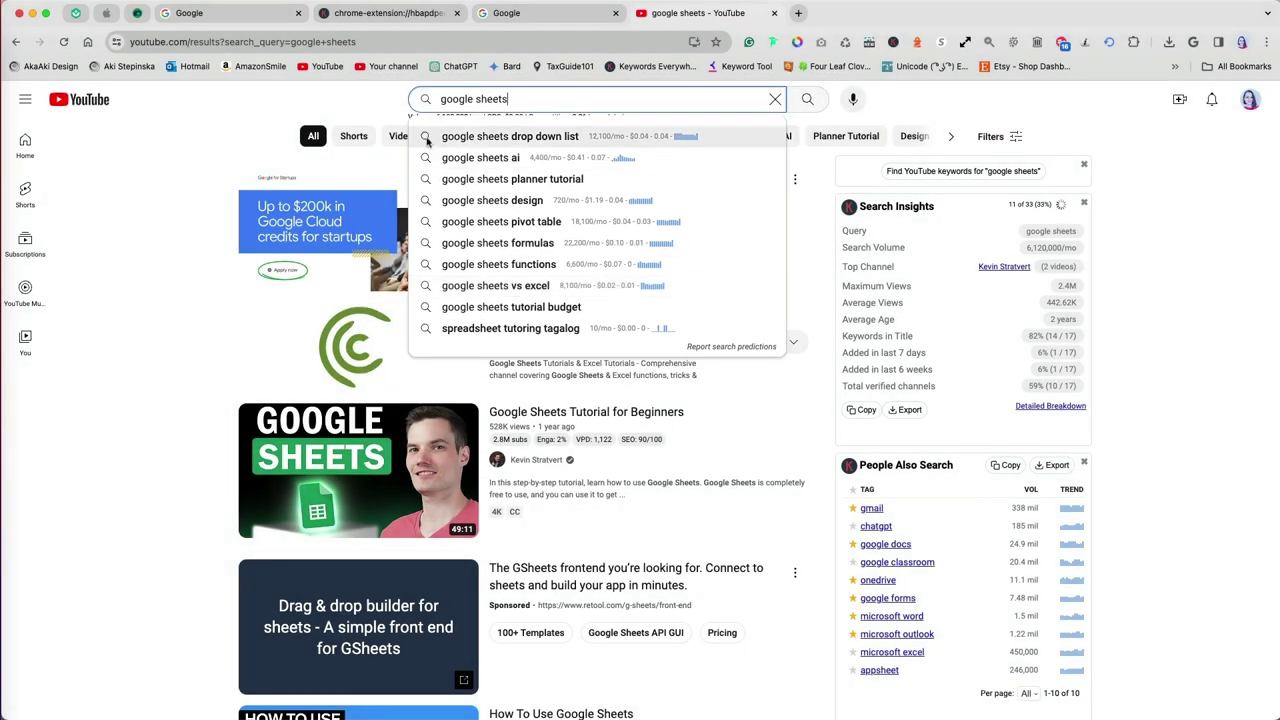
Step: Review the keyword metrics for "google sheets" on YouTube, then run the suggested search "google sheets vs excel"
click(387, 130)
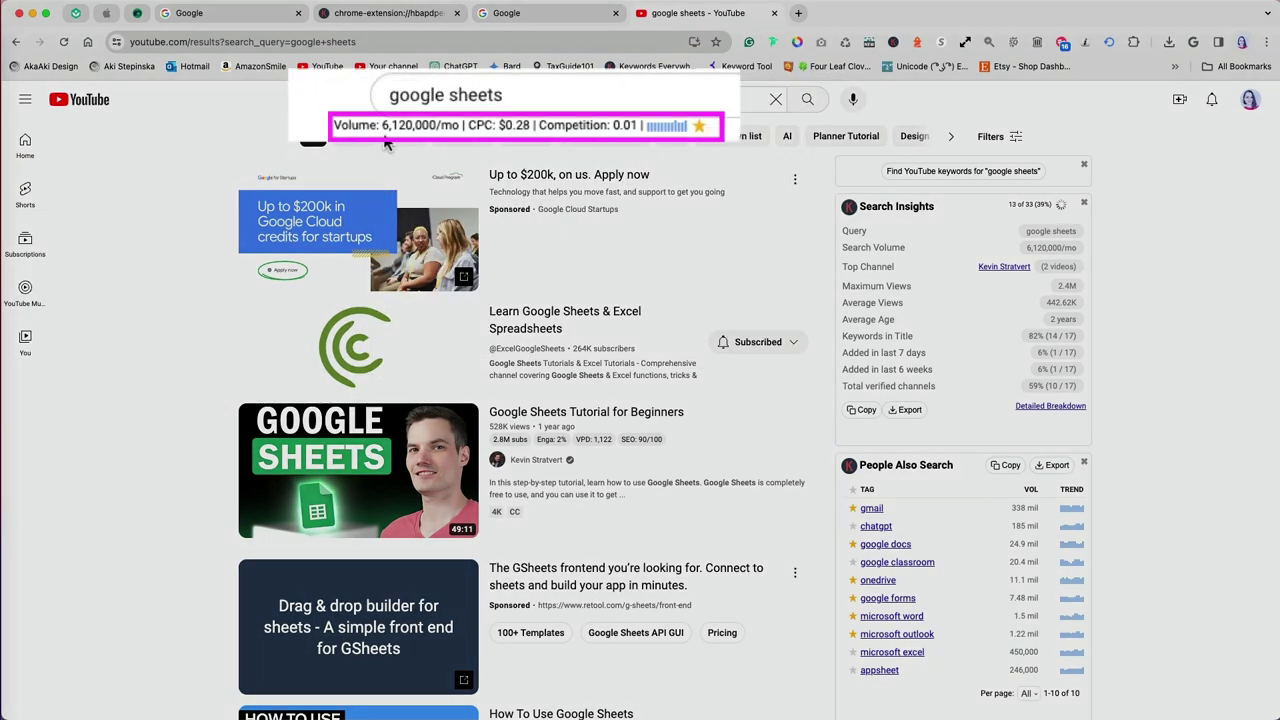
drag(334, 125, 652, 128)
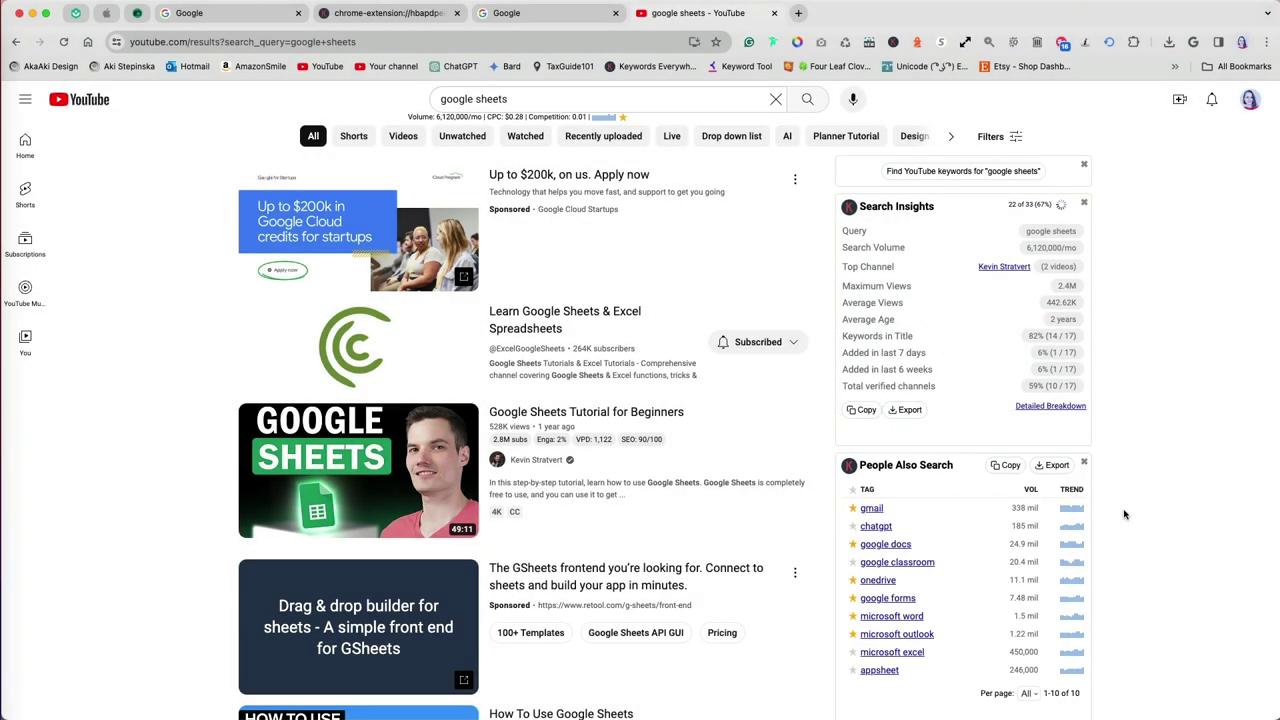
click(560, 99)
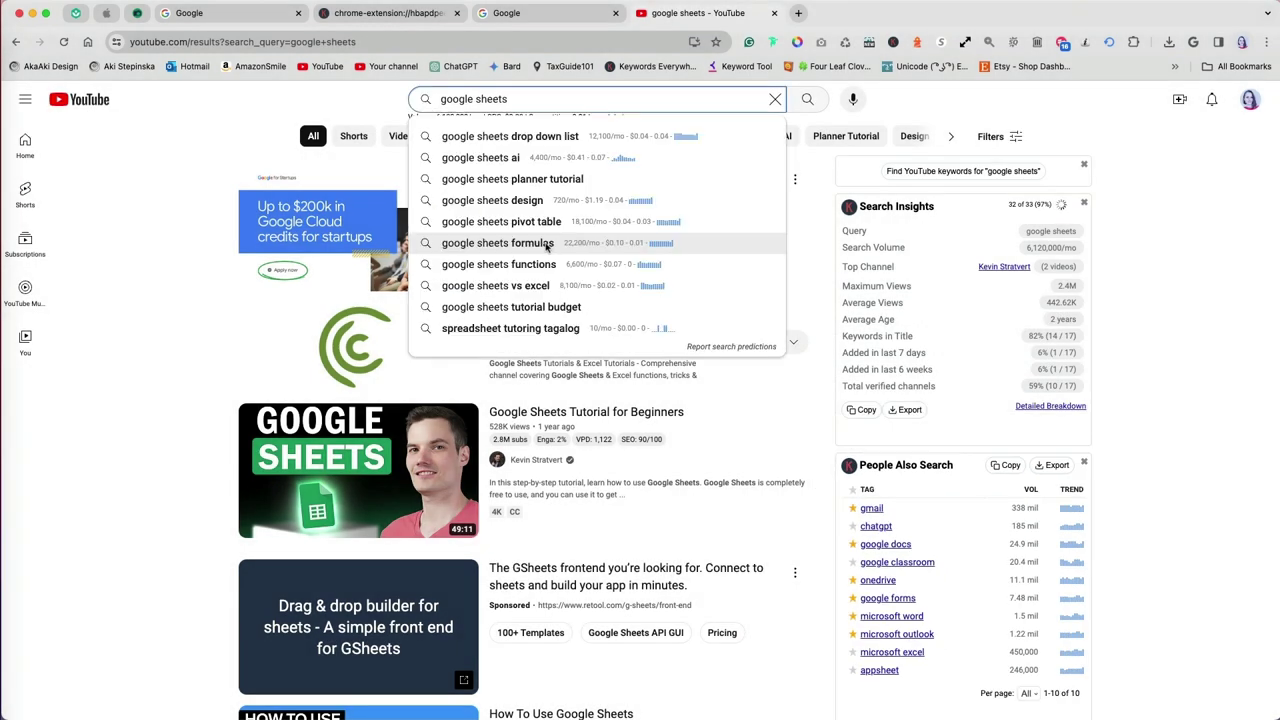
click(644, 265)
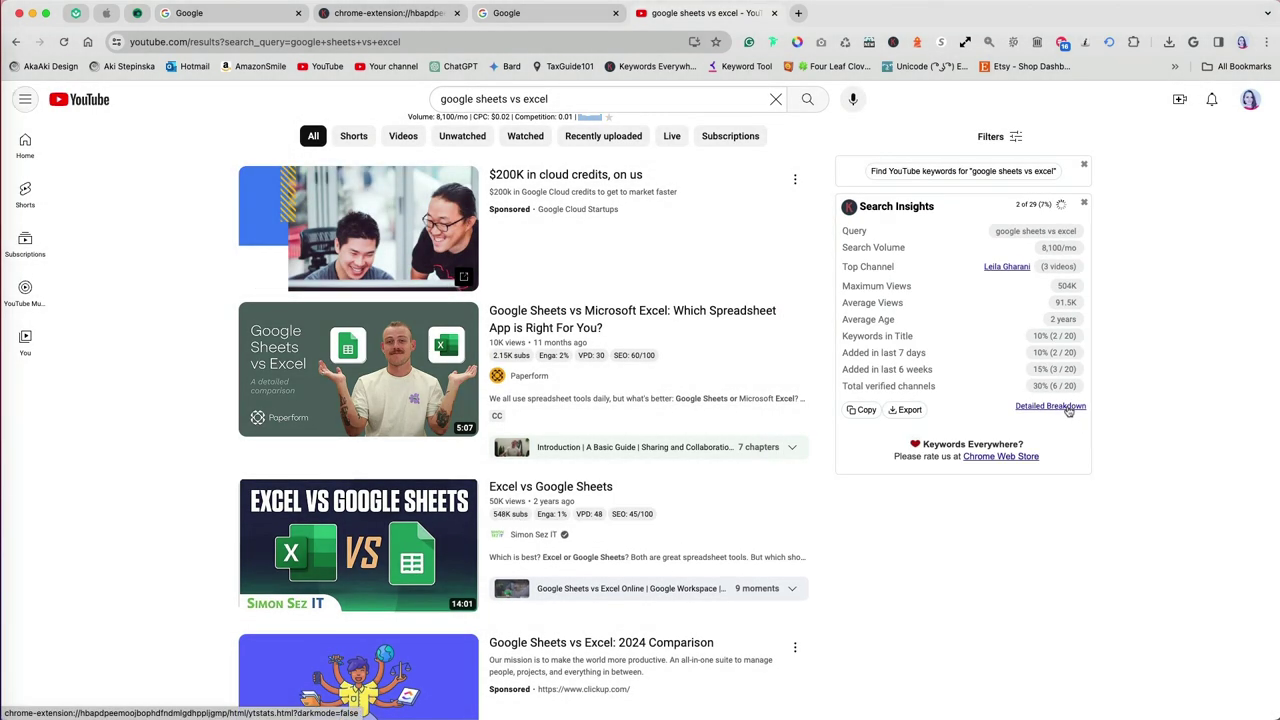
Step: Export the detailed breakdown for "google sheets vs excel" and review competitor videos in the Video Ideas YouTube Competitors workbook in Excel
click(1064, 408)
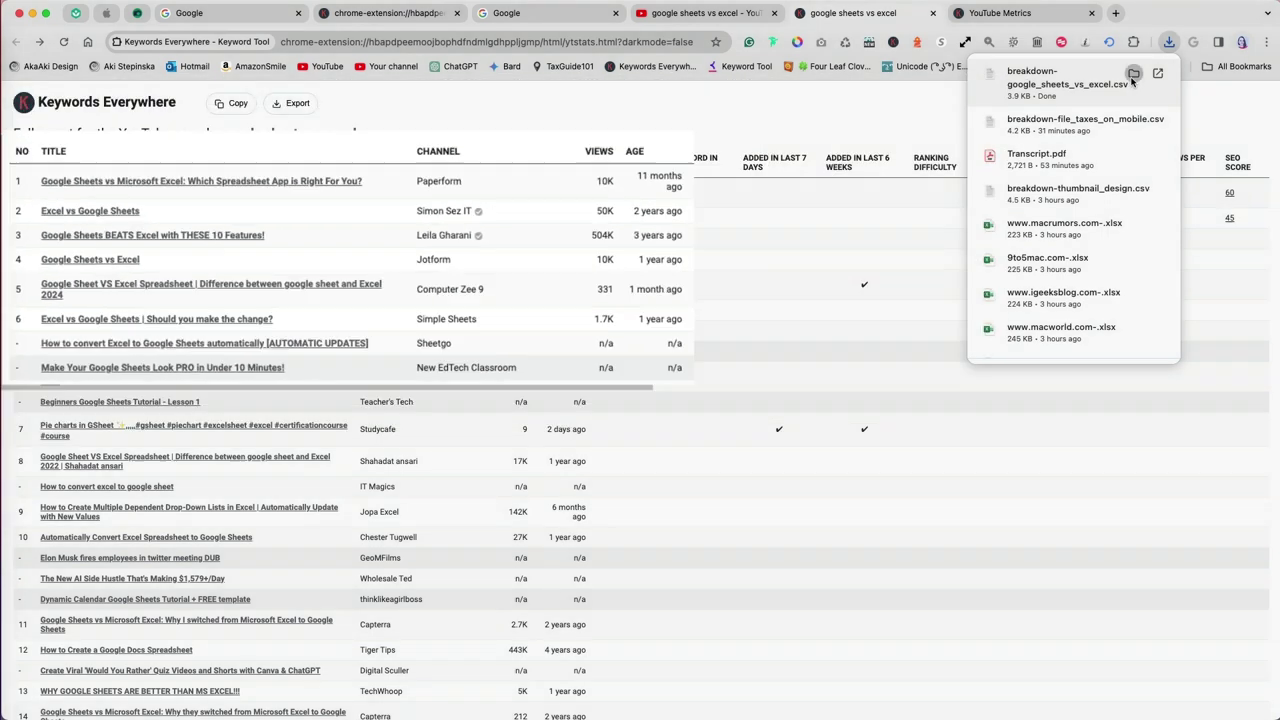
click(1130, 85)
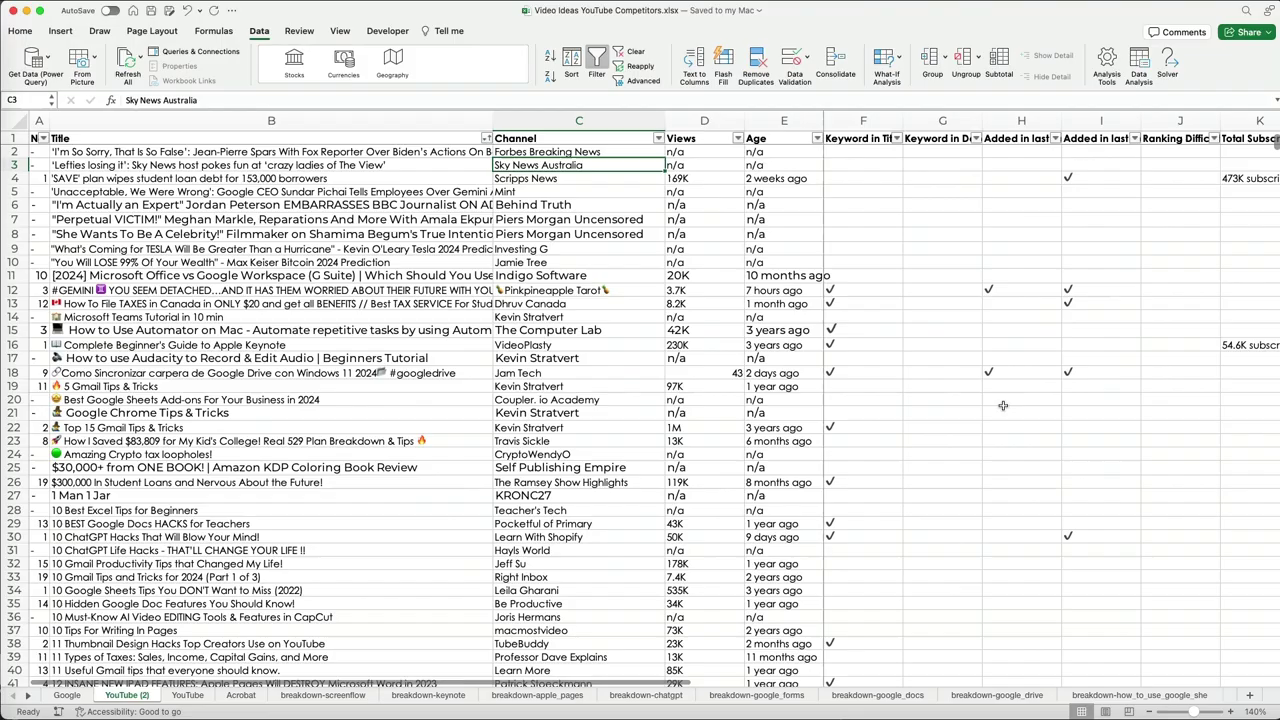
scroll(1003, 405, down, 15)
scroll(1003, 405, down, 10)
scroll(1003, 405, right, 5)
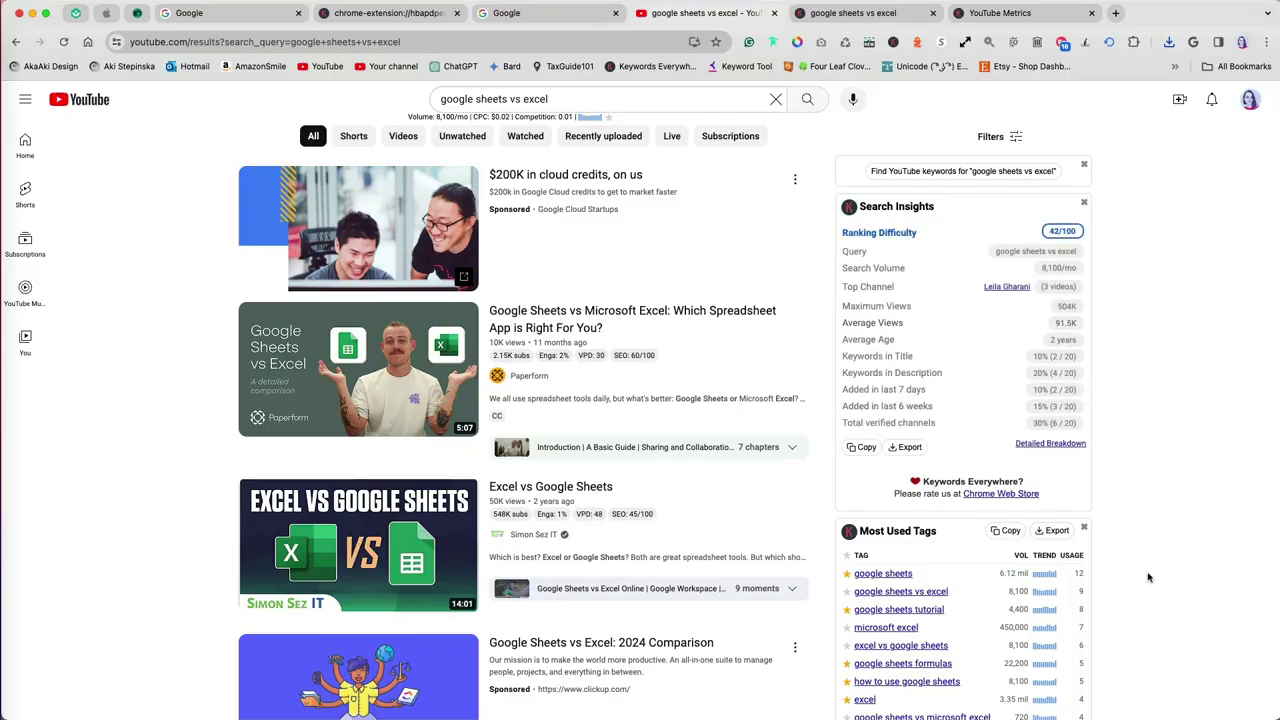
Step: Review the Most Used Tags on the YouTube results page and open the search for the "google sheets vs excel" tag
scroll(1148, 577, down, 3)
scroll(1148, 577, down, 5)
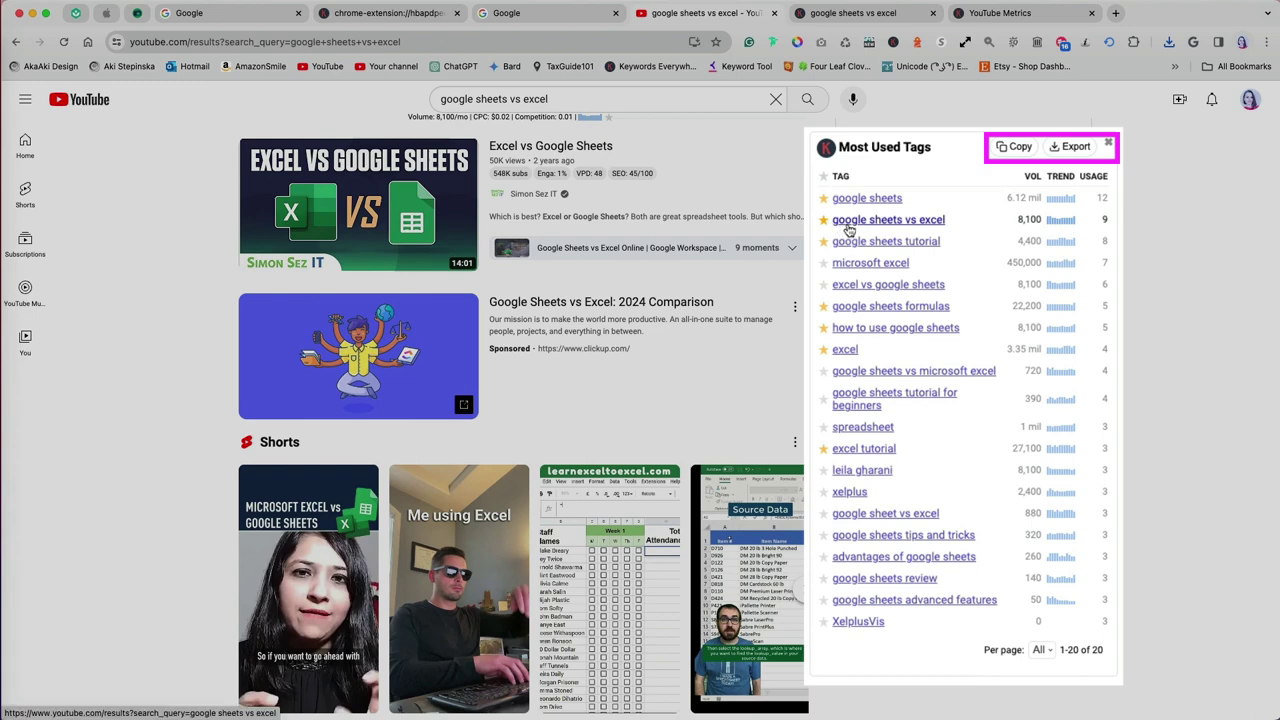
click(848, 224)
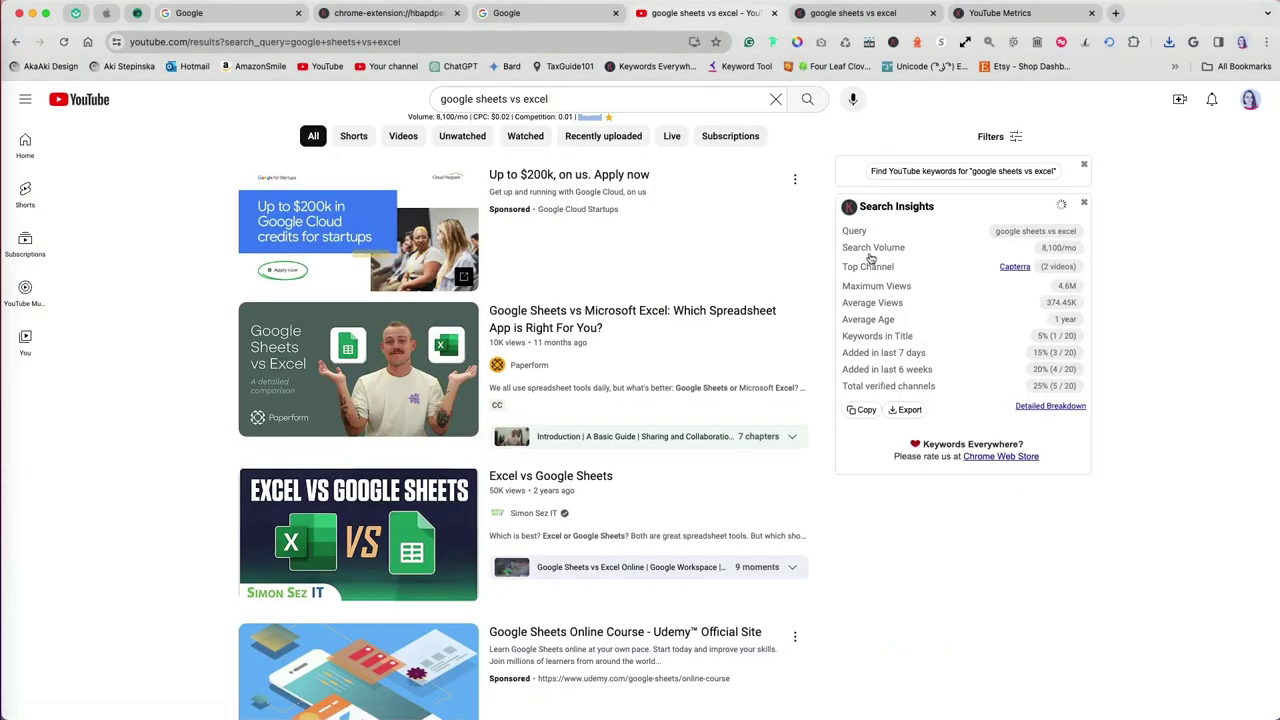
Step: Open Paperform's Google Sheets vs Microsoft Excel video and examine its Video Insights, including the optimization score information
click(512, 325)
scroll(725, 548, down, 5)
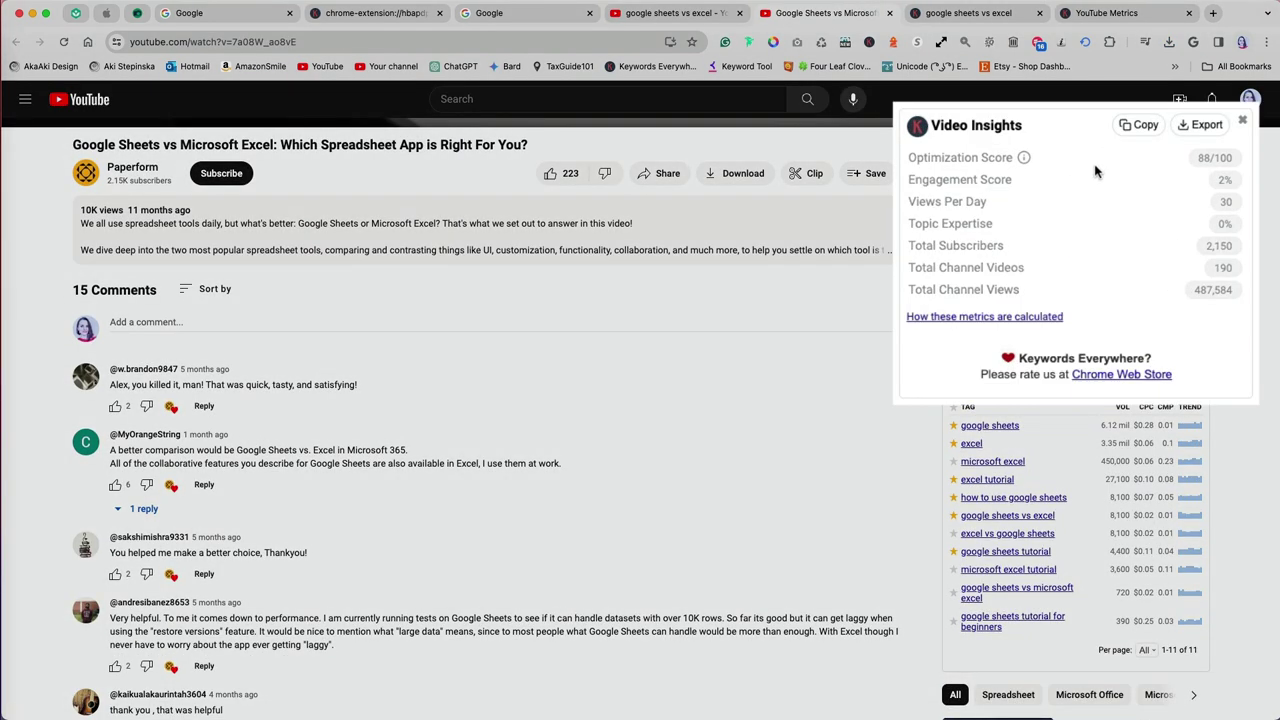
mouse_move(1024, 160)
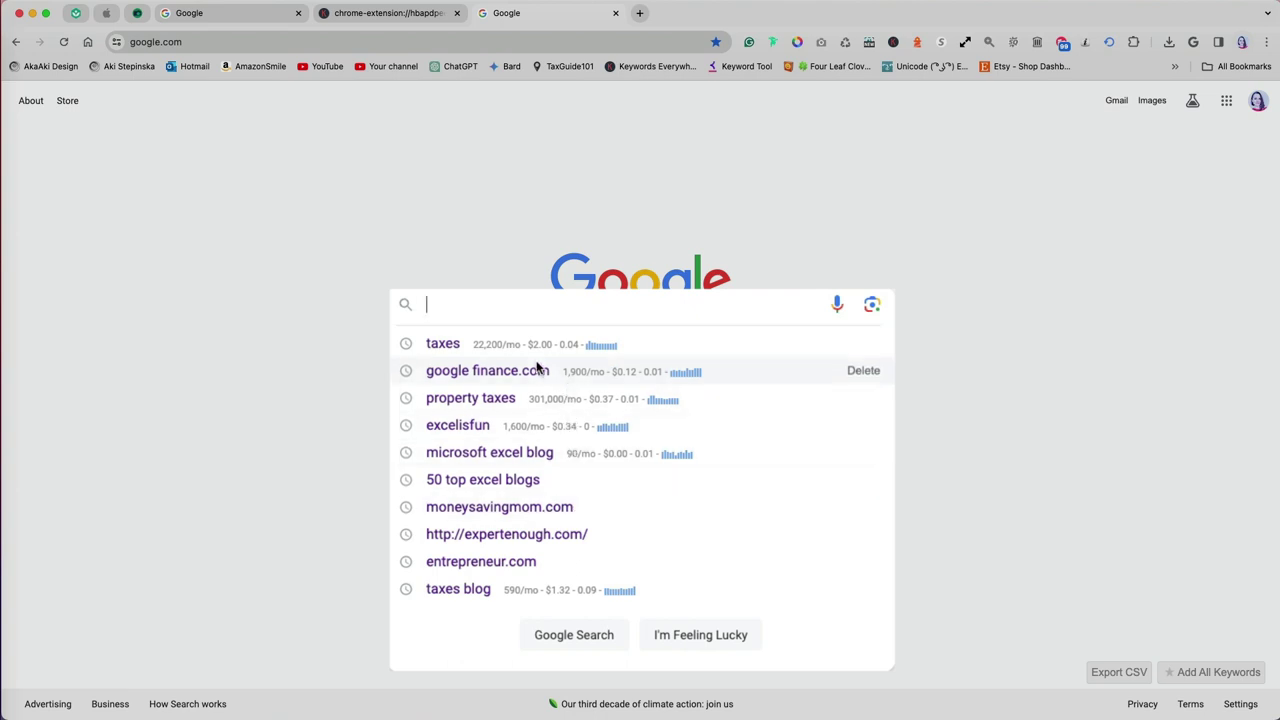
Step: Search Google for the suggested query "google sheets budget template"
text(google sheets )
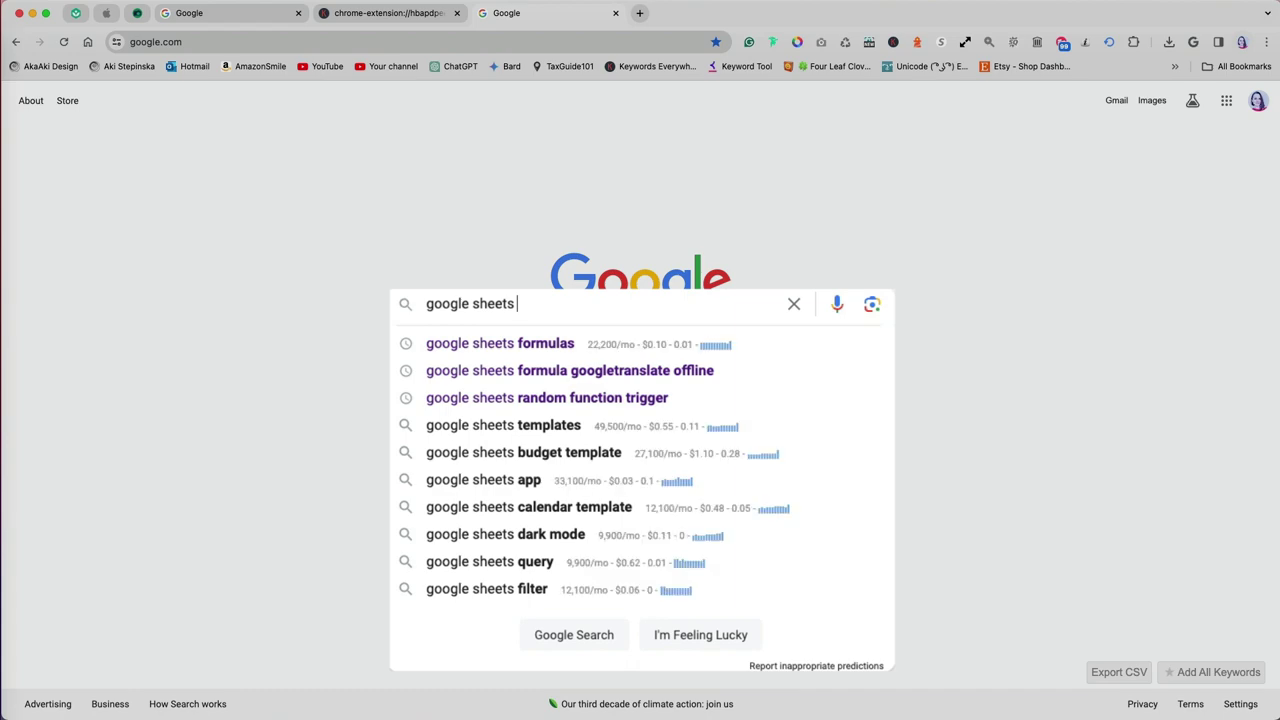
text(budget)
key(Down)
key(Return)
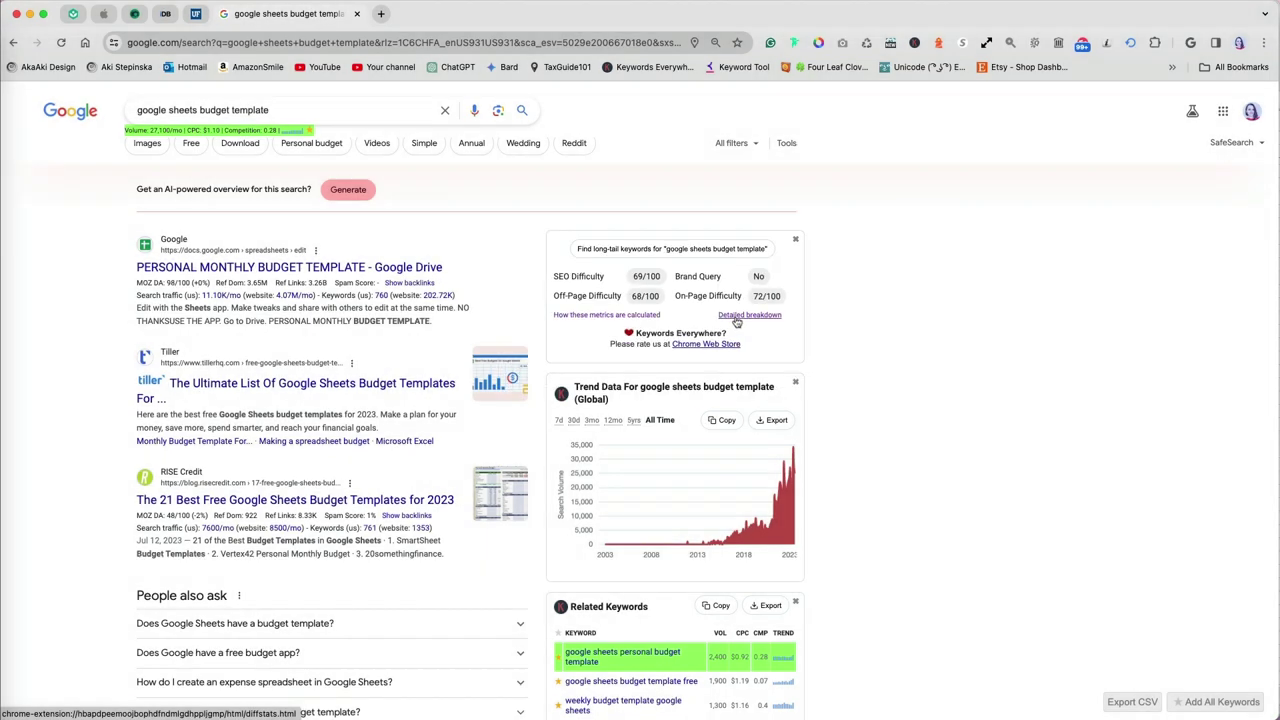
Step: Open the SEO difficulty breakdown for "google sheets budget template", then find and browse the query's long-tail keywords
click(742, 318)
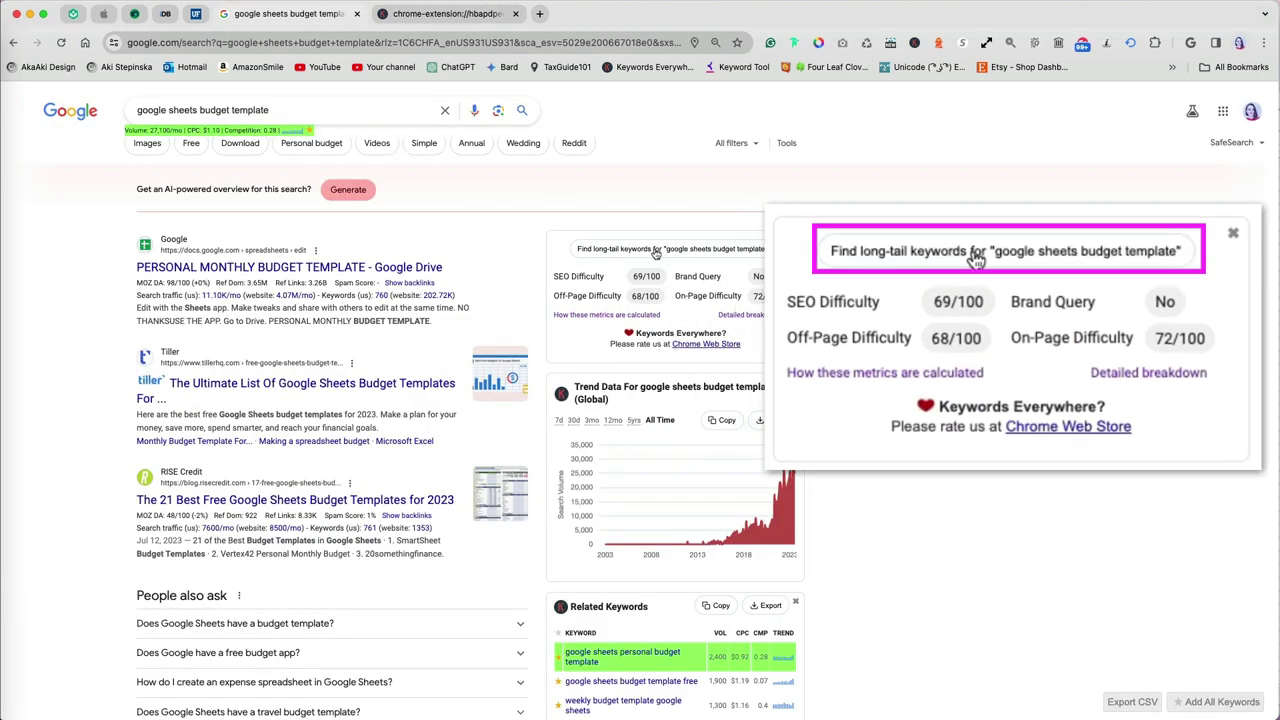
click(656, 250)
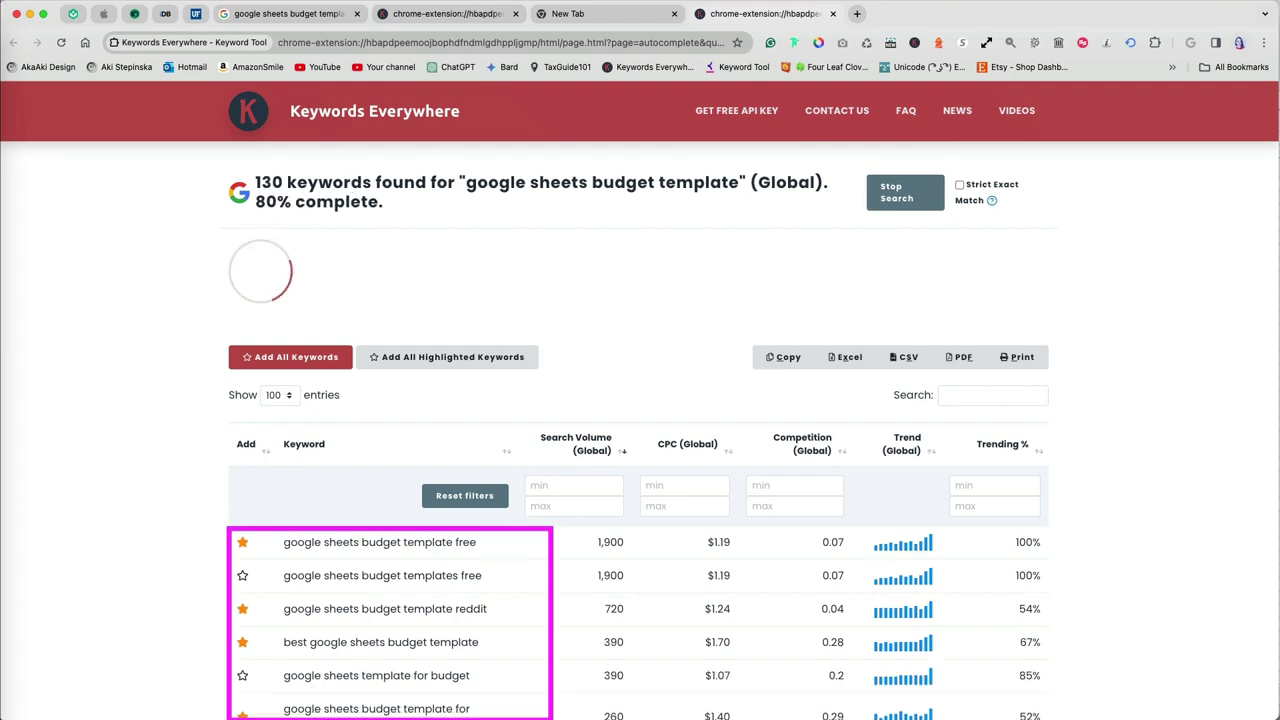
scroll(1149, 551, down, 7)
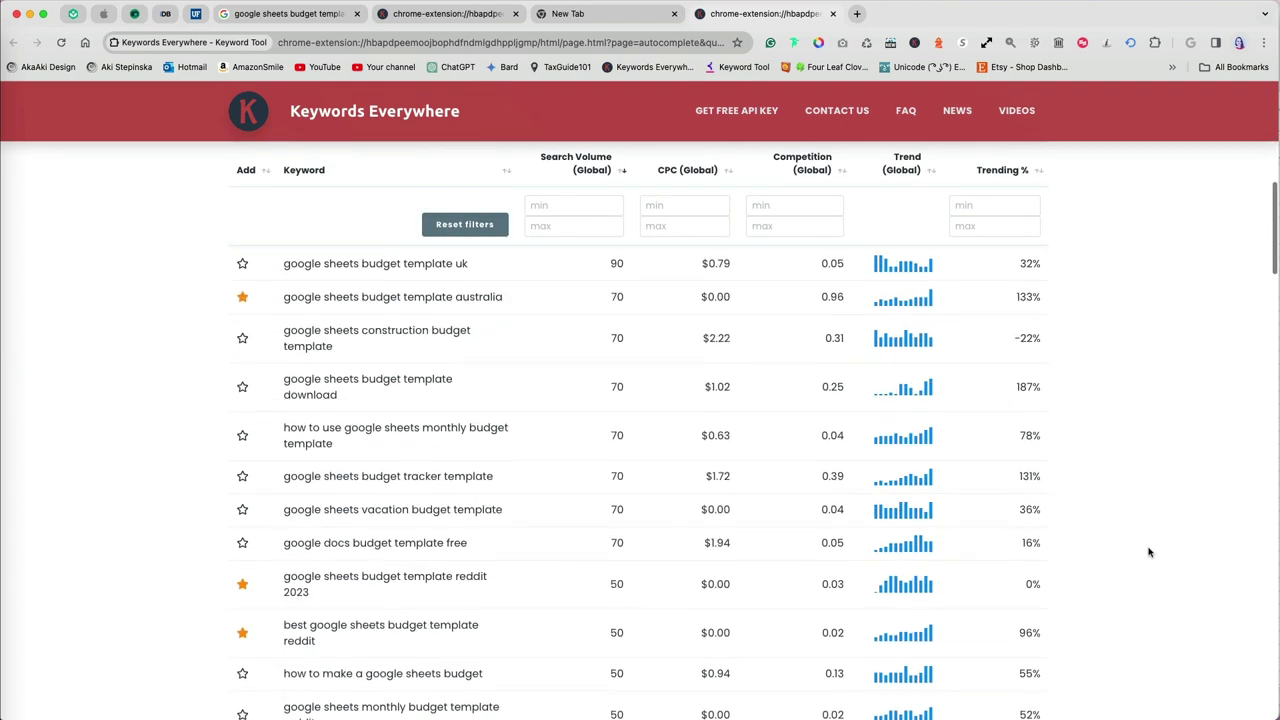
scroll(1149, 551, down, 5)
scroll(1149, 551, up, 10)
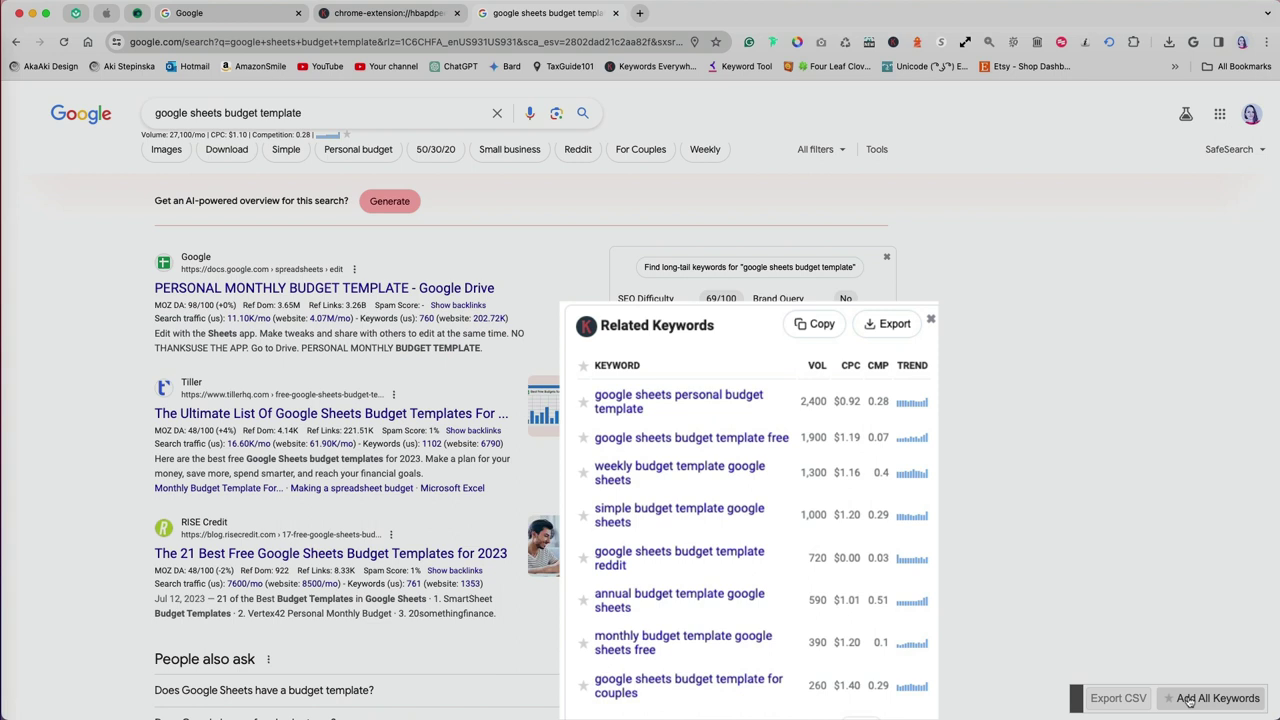
Step: Add all keywords from the "google sheets budget template" results page to the favorite keywords
click(1189, 701)
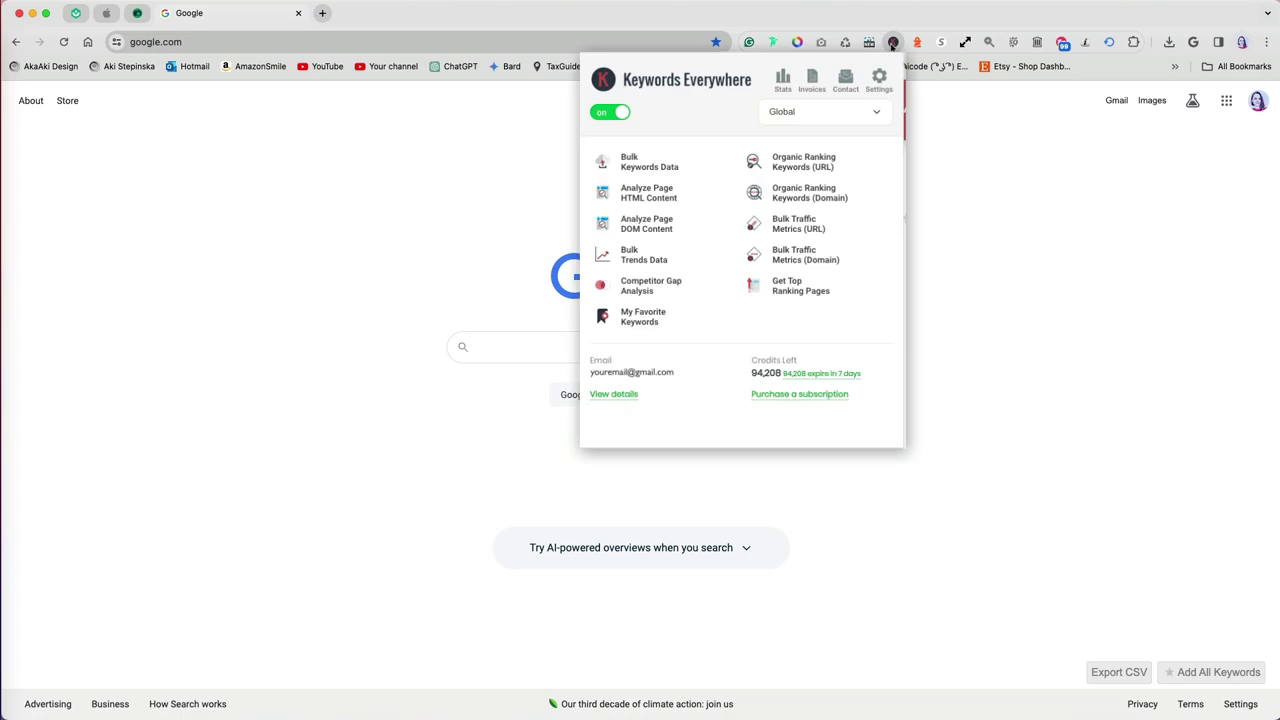
Step: In the Keywords Everywhere settings, turn on volume highlighting and change its minimum search volume
click(880, 79)
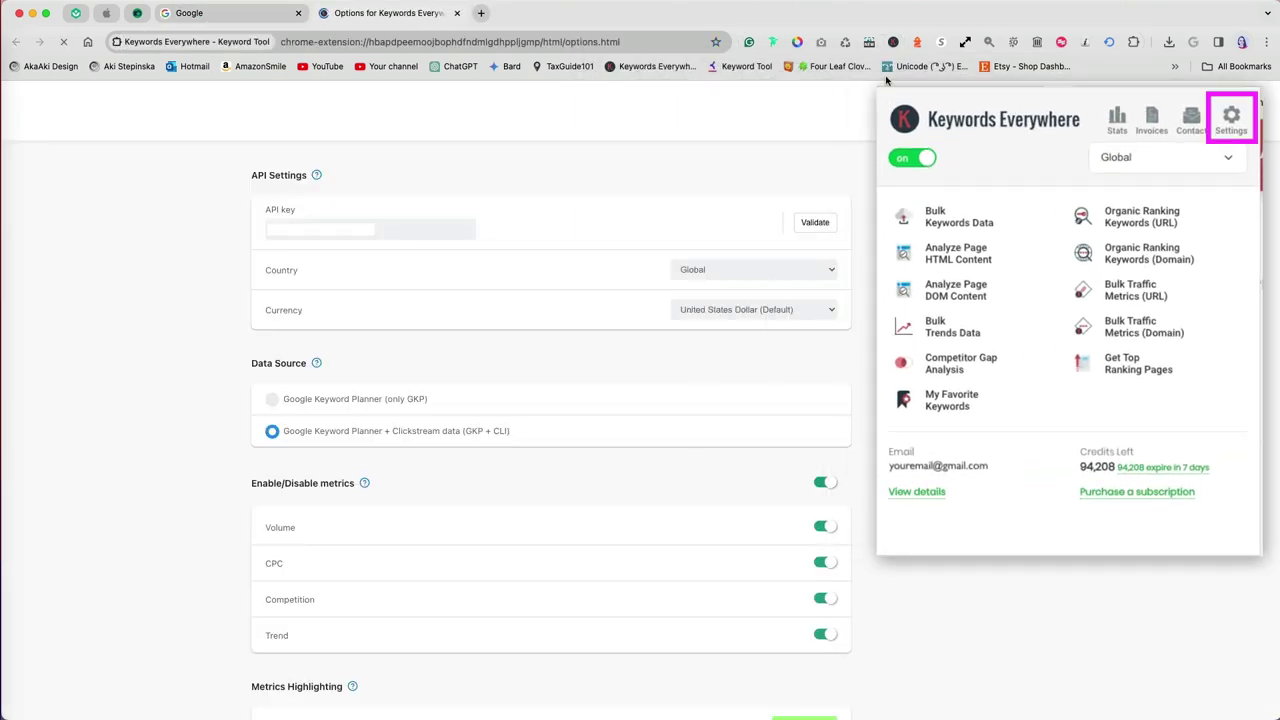
scroll(749, 309, down, 3)
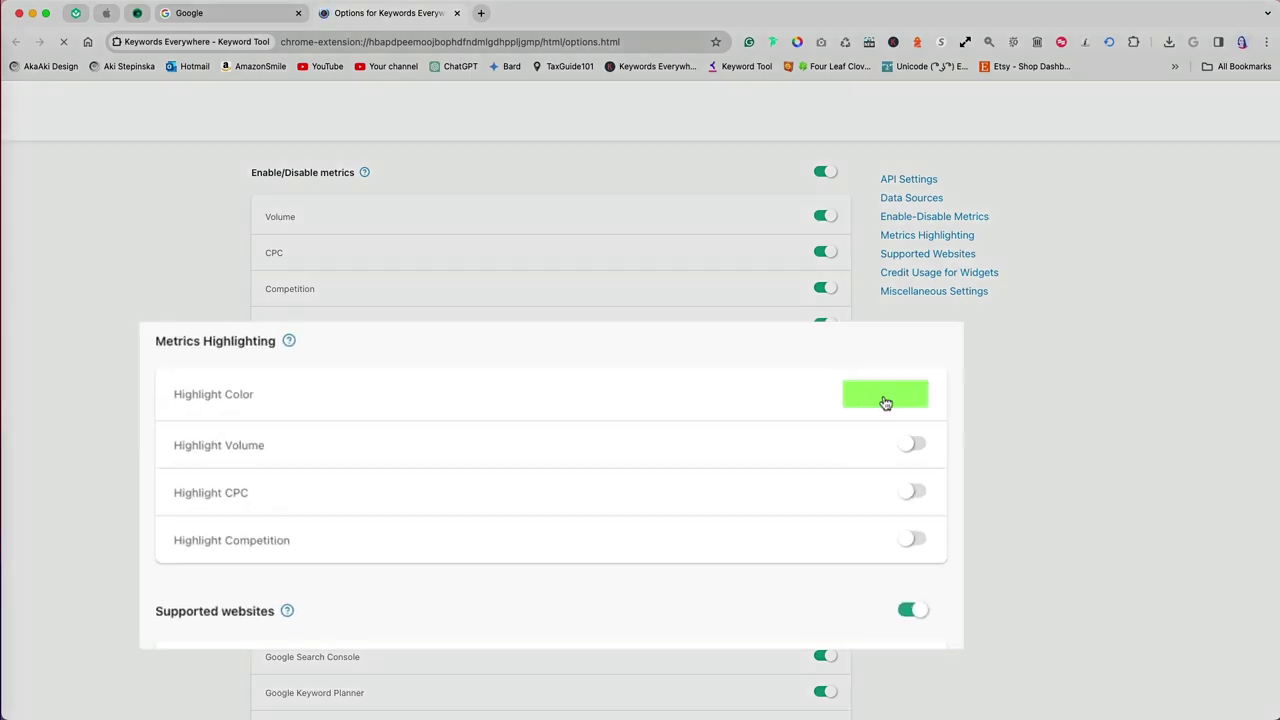
click(922, 449)
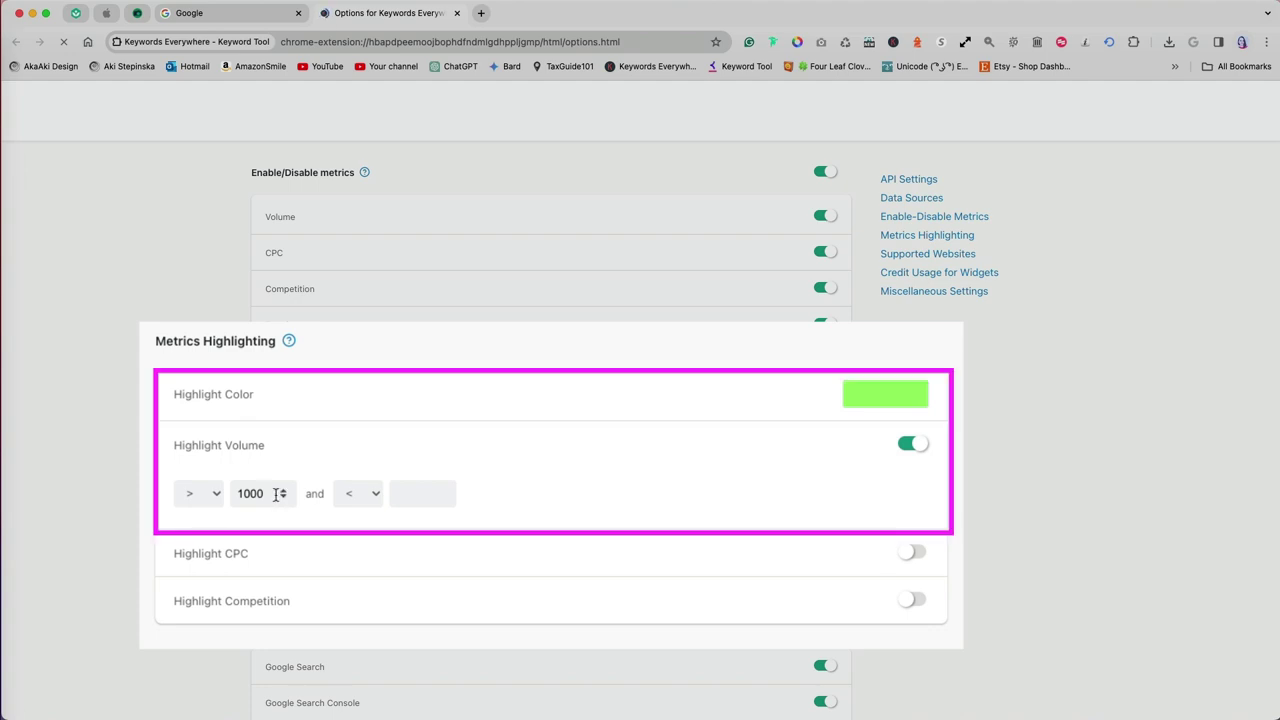
click(276, 494)
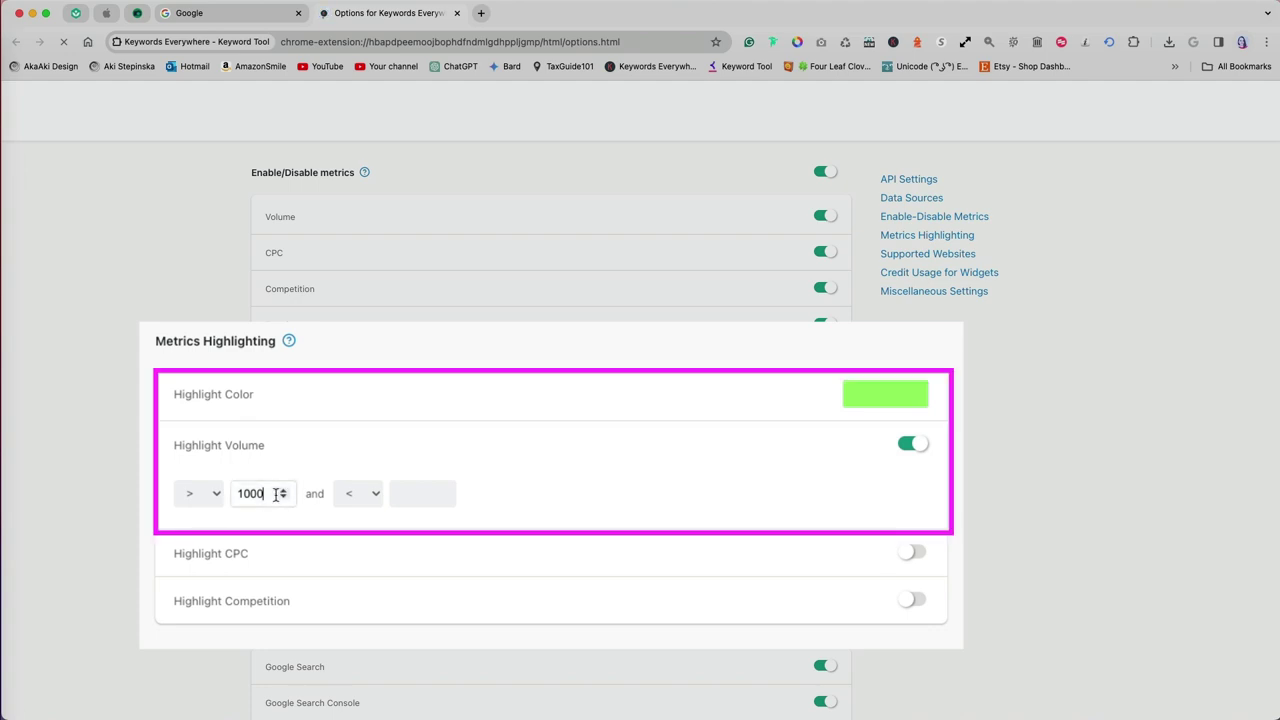
drag(270, 494, 236, 494)
text(2)
key(Tab)
key(Tab)
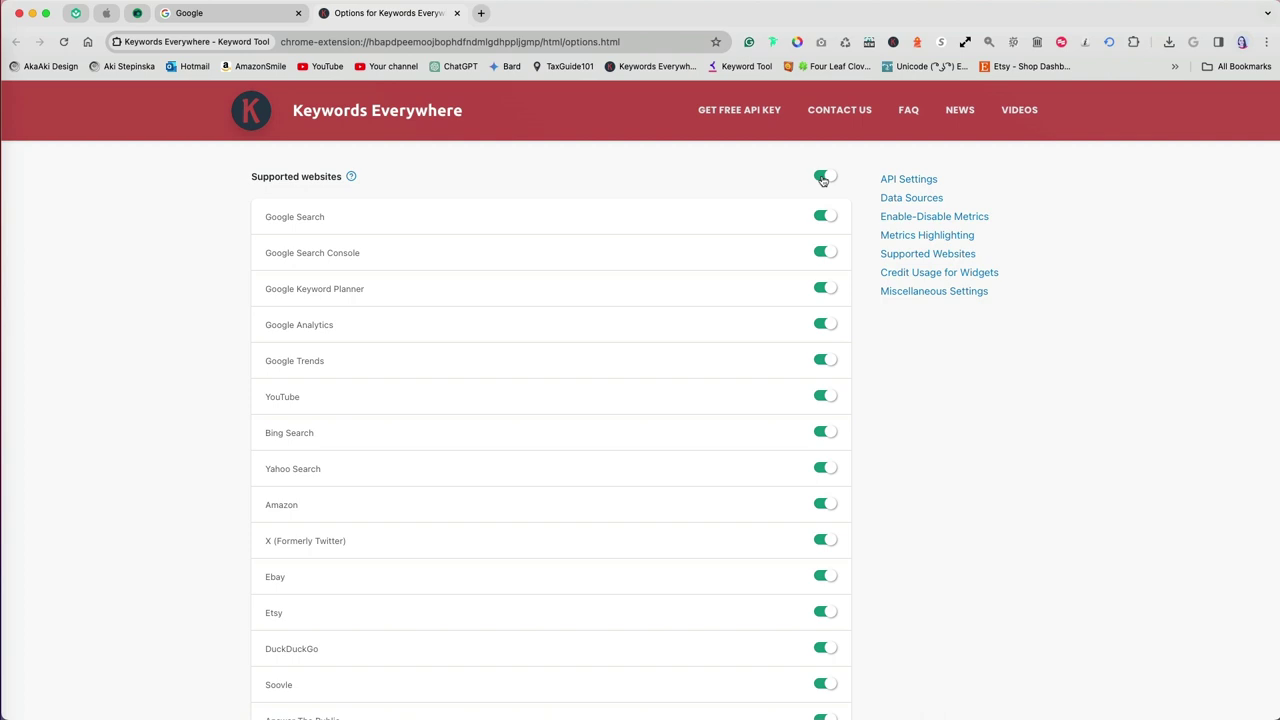
Step: Turn off all supported websites, and re-enable only Google Search, YouTube and ChatGPT
click(822, 179)
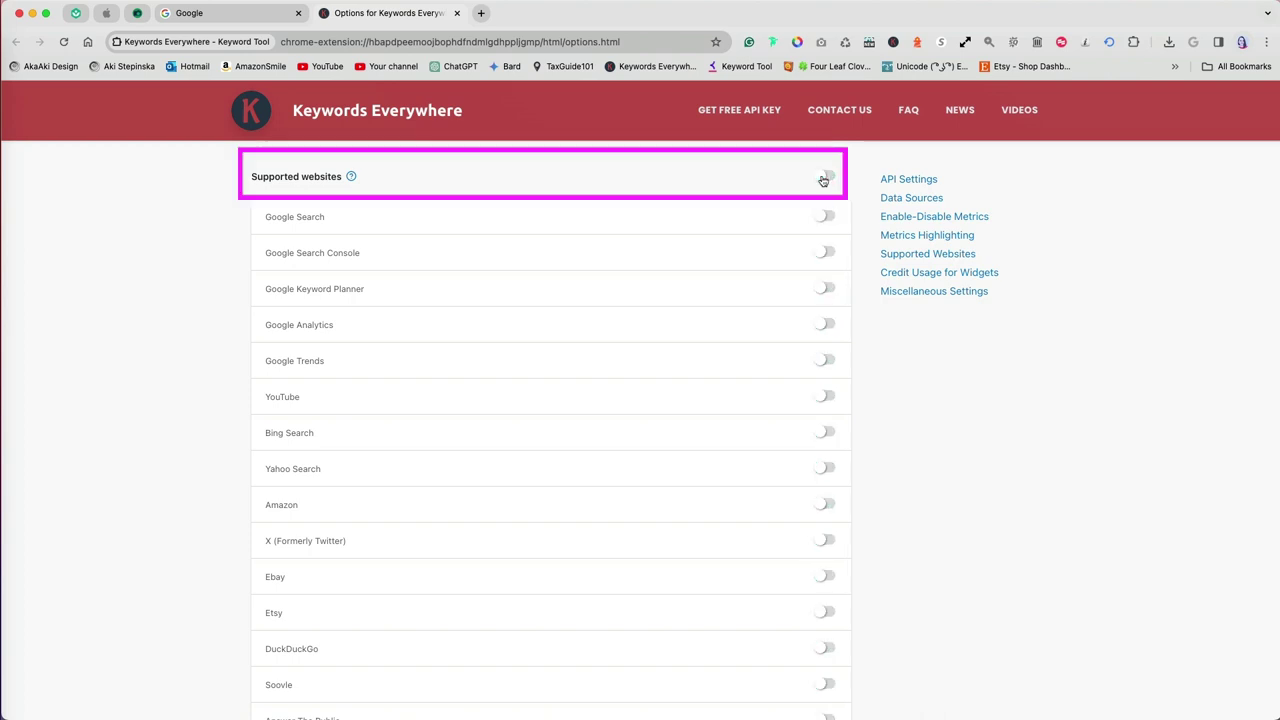
click(826, 217)
click(831, 397)
scroll(831, 528, down, 1)
scroll(831, 528, down, 5)
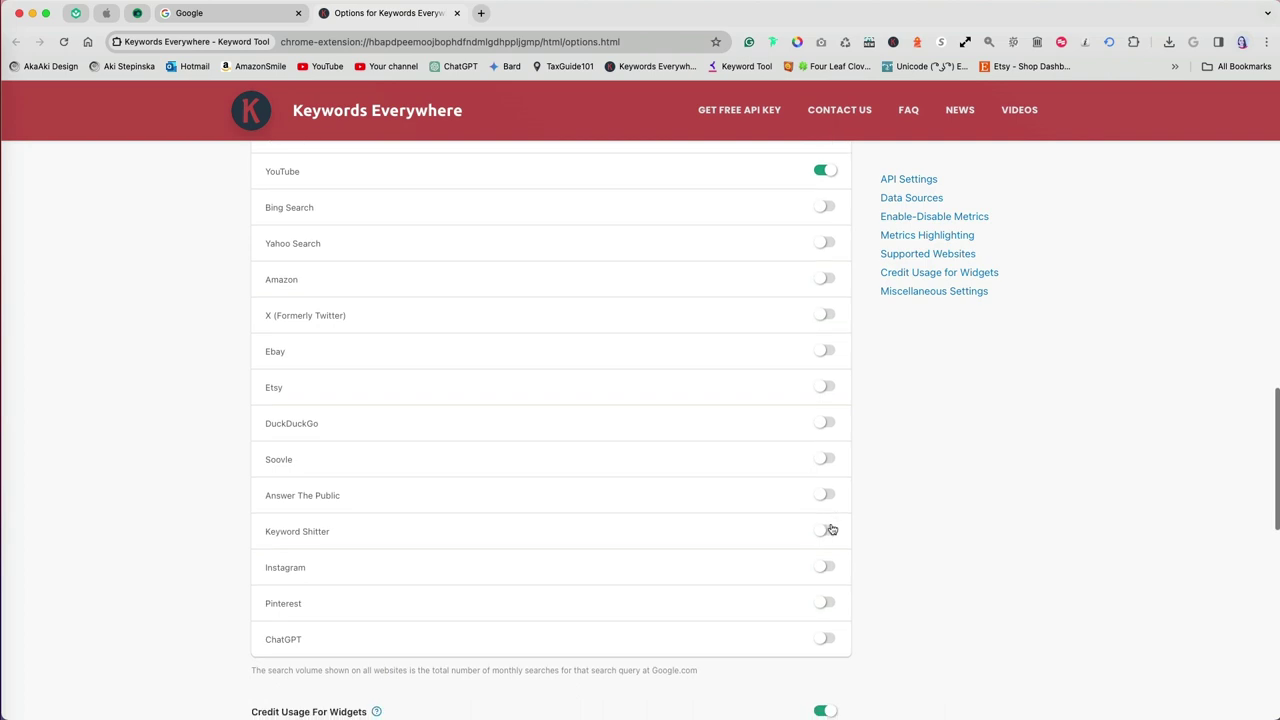
scroll(831, 528, down, 1)
click(828, 596)
Step: Switch two toggles in the Credit Usage For Widgets settings
scroll(826, 331, down, 8)
click(822, 332)
click(826, 370)
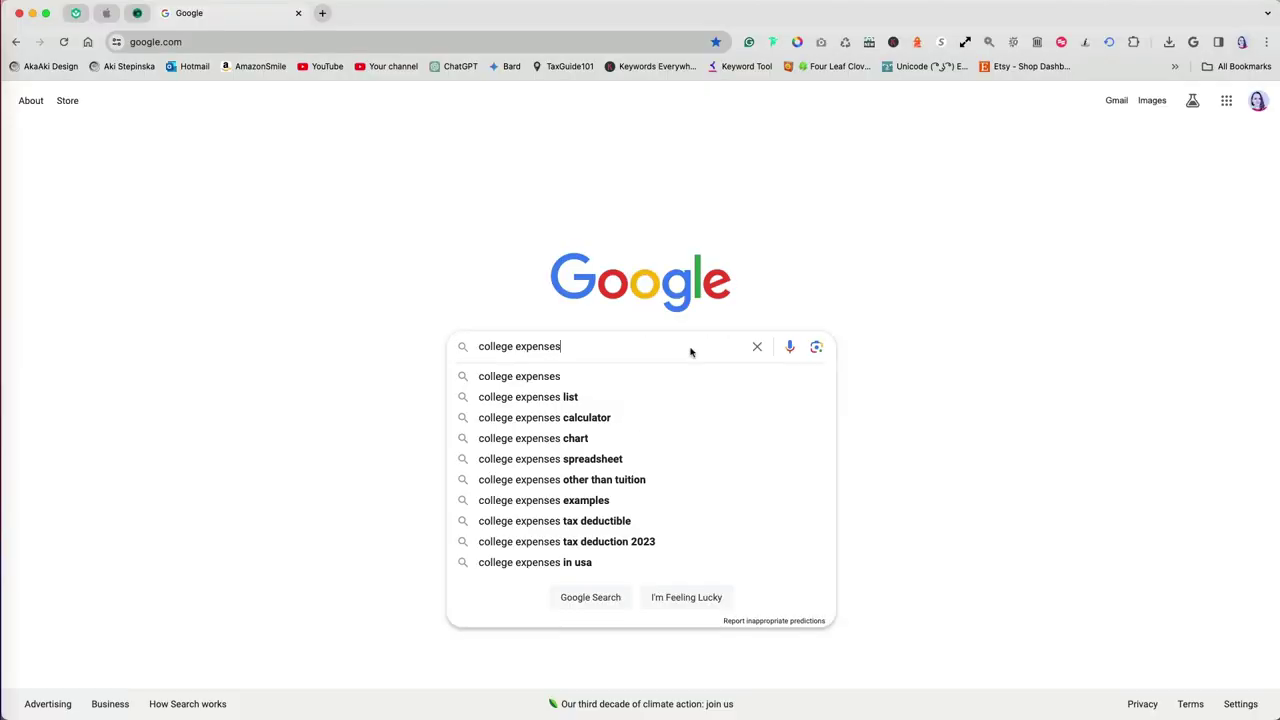
Step: Search Google for "college expenses" and browse the Related Keywords and People Also Search For lists
key(Return)
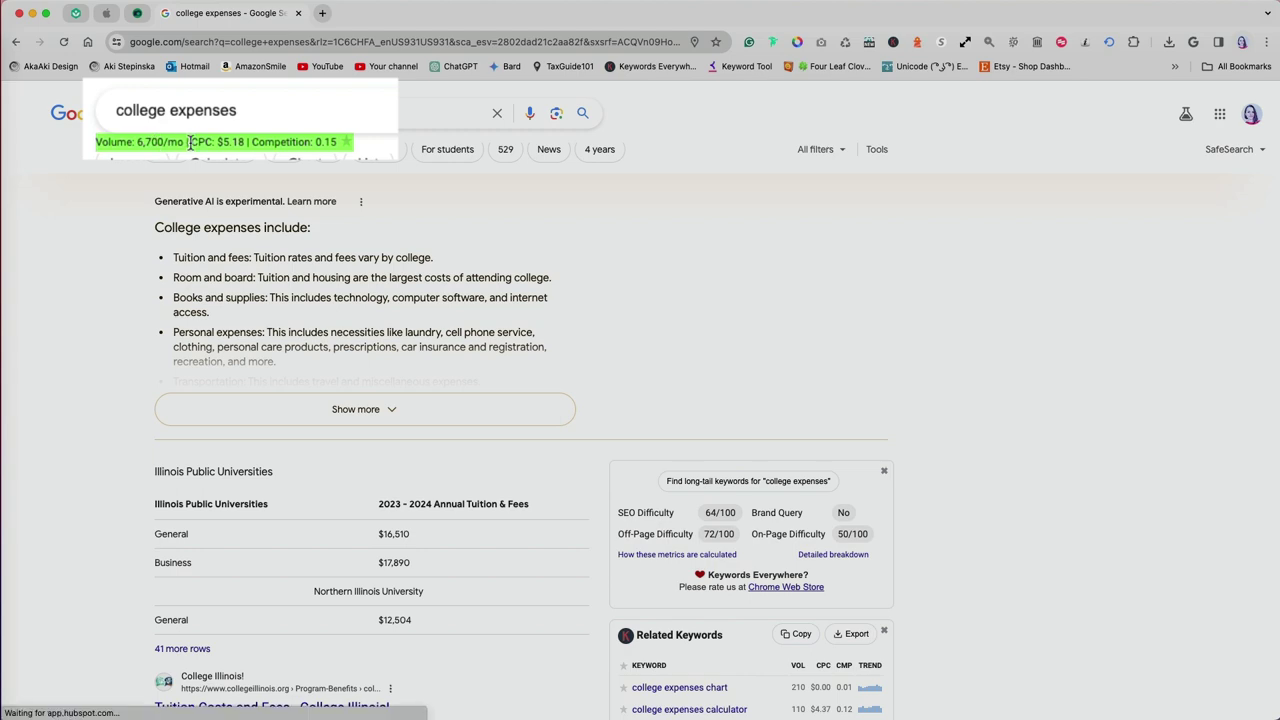
scroll(1013, 619, down, 10)
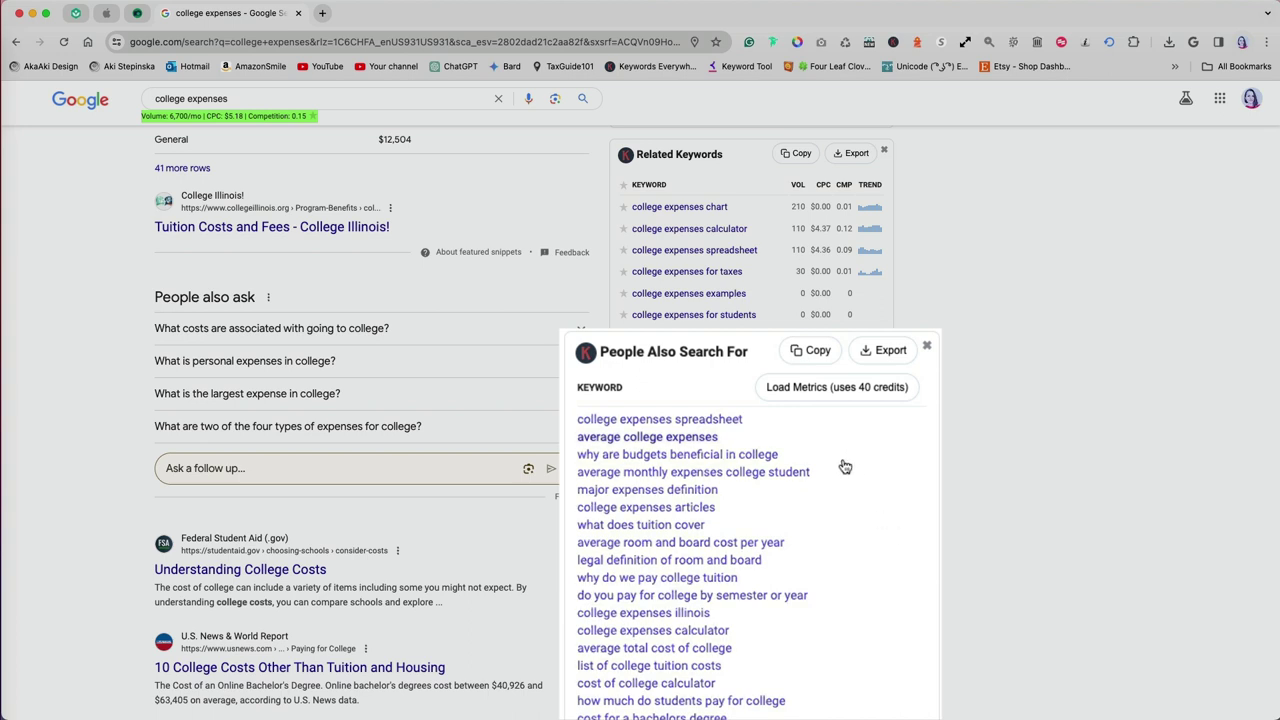
scroll(849, 580, down, 1)
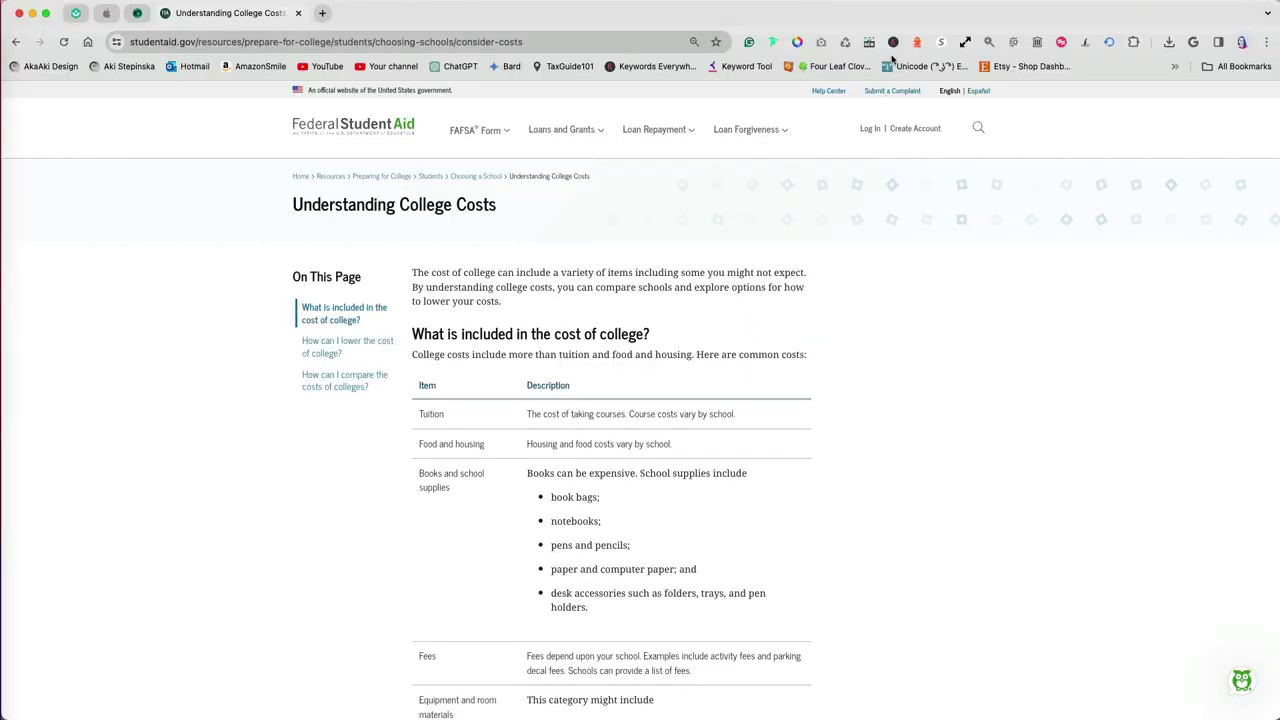
Step: Get the top ranking pages for studentaid.gov from its Understanding College Costs page and browse their traffic and keyword figures
click(893, 42)
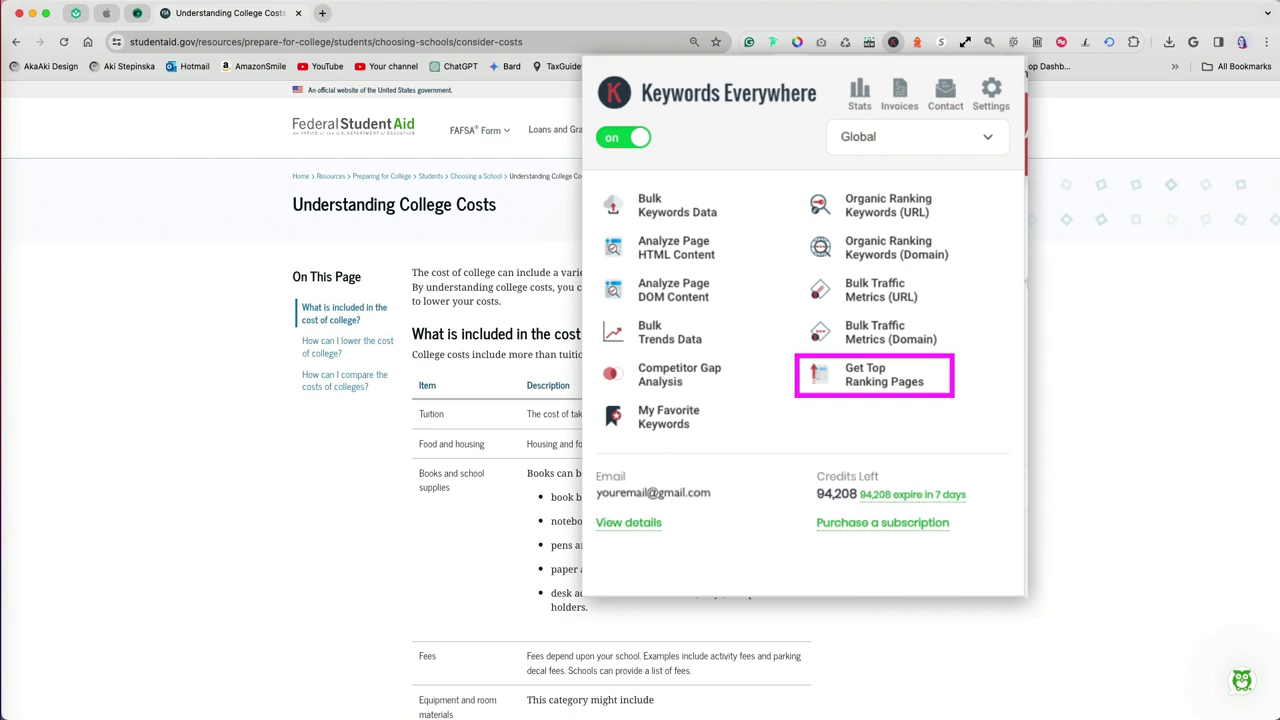
click(868, 375)
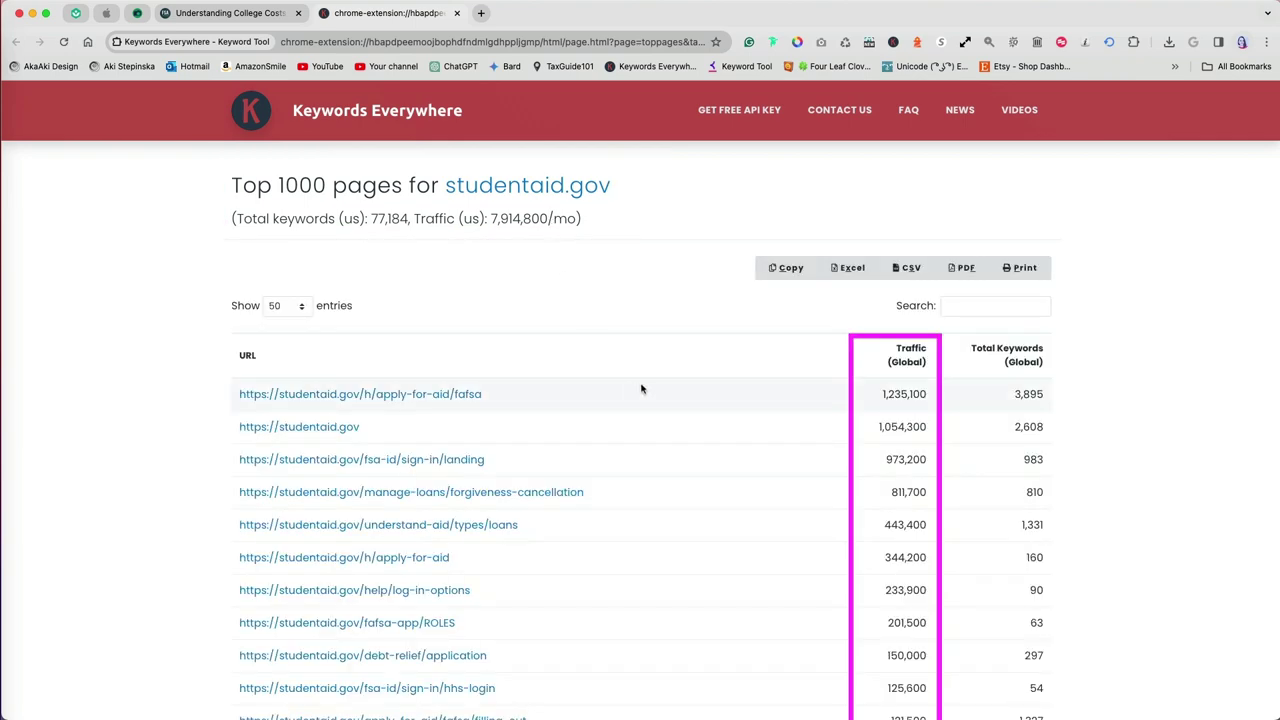
scroll(749, 494, down, 10)
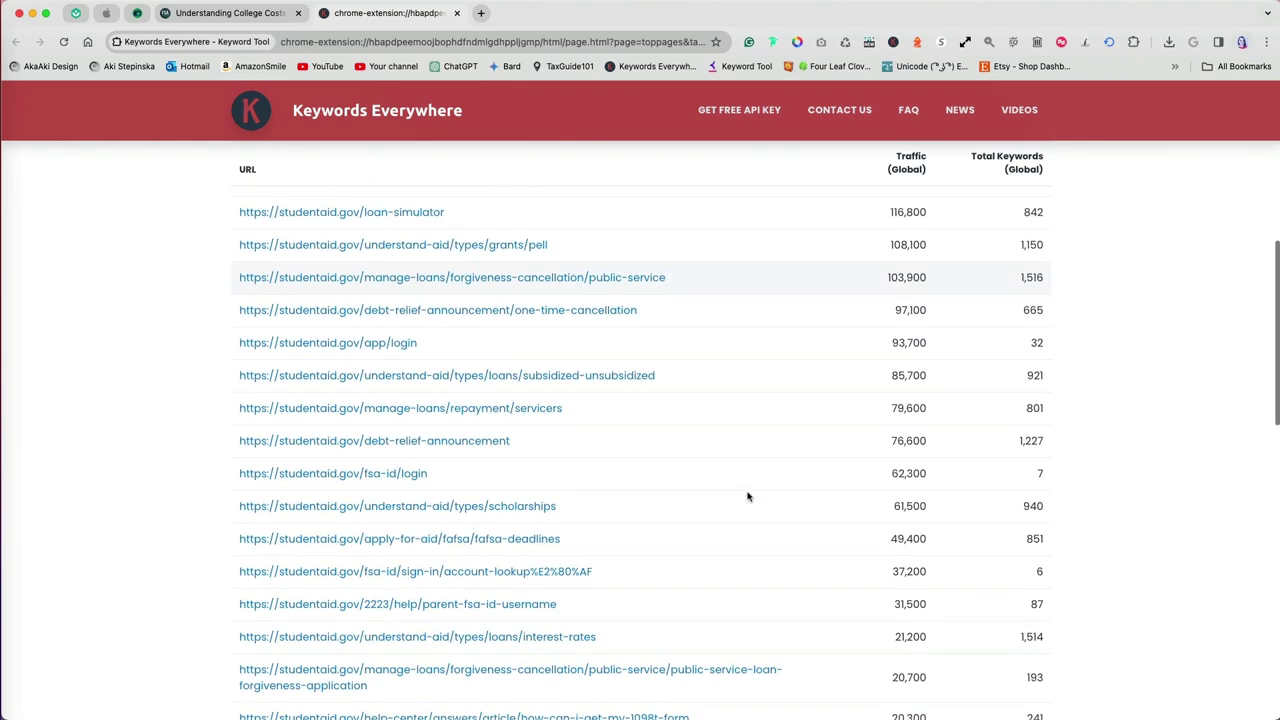
scroll(748, 496, down, 1)
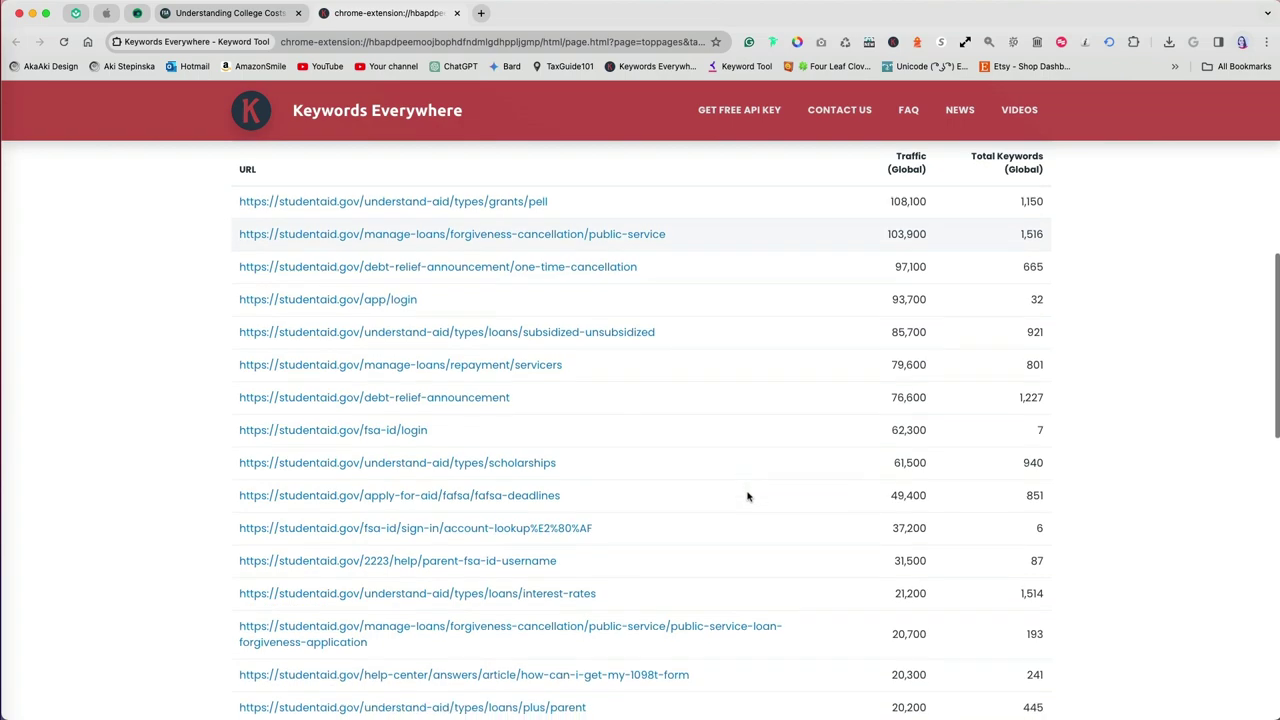
scroll(748, 494, down, 3)
scroll(749, 491, up, 12)
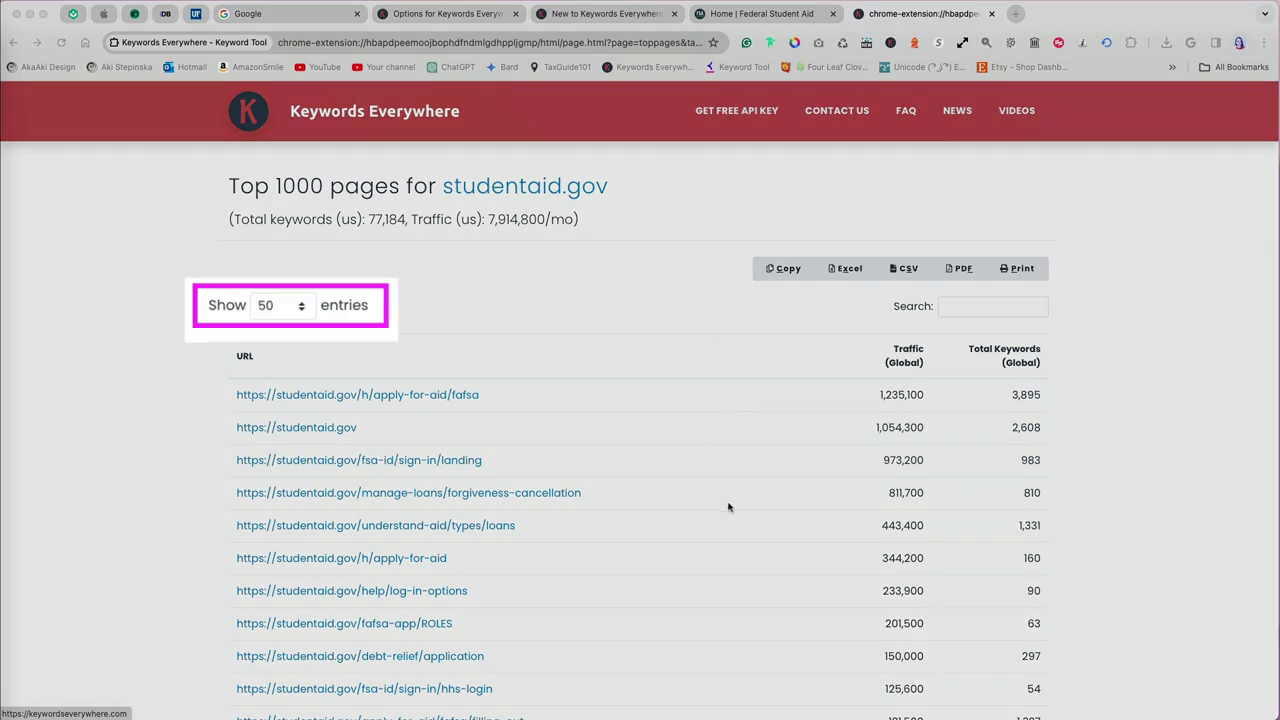
scroll(728, 507, down, 20)
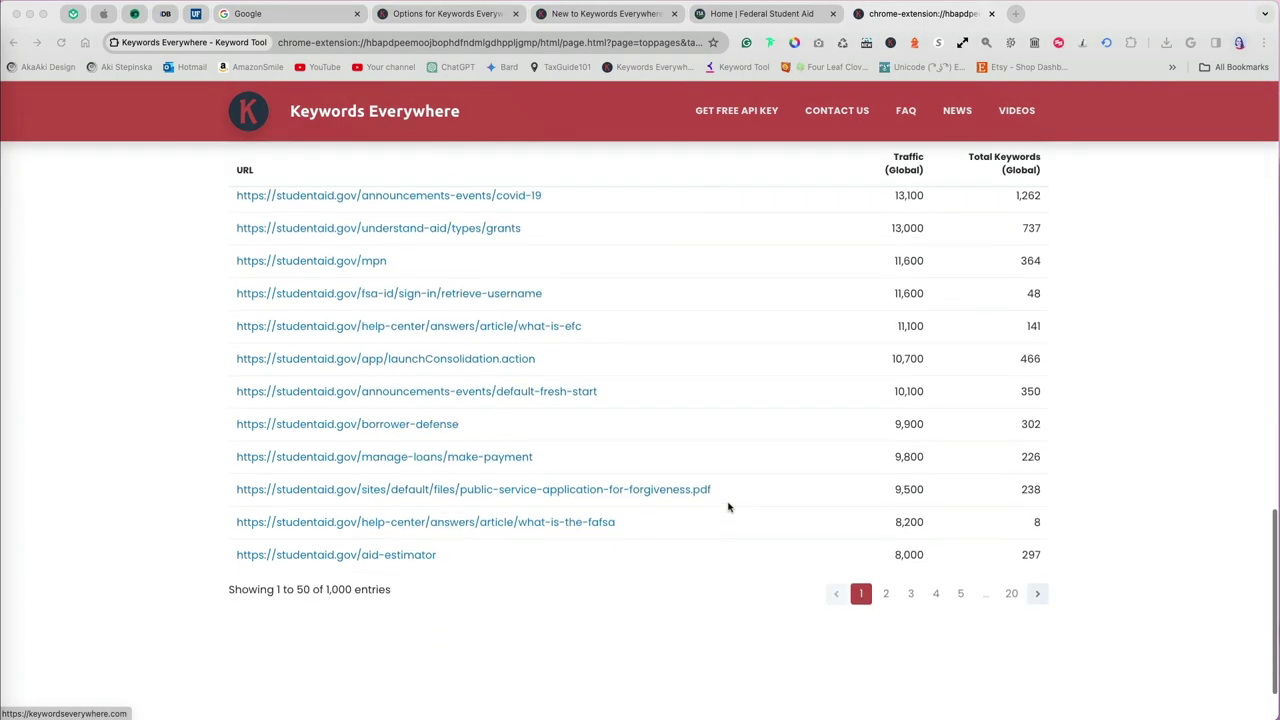
scroll(728, 507, up, 20)
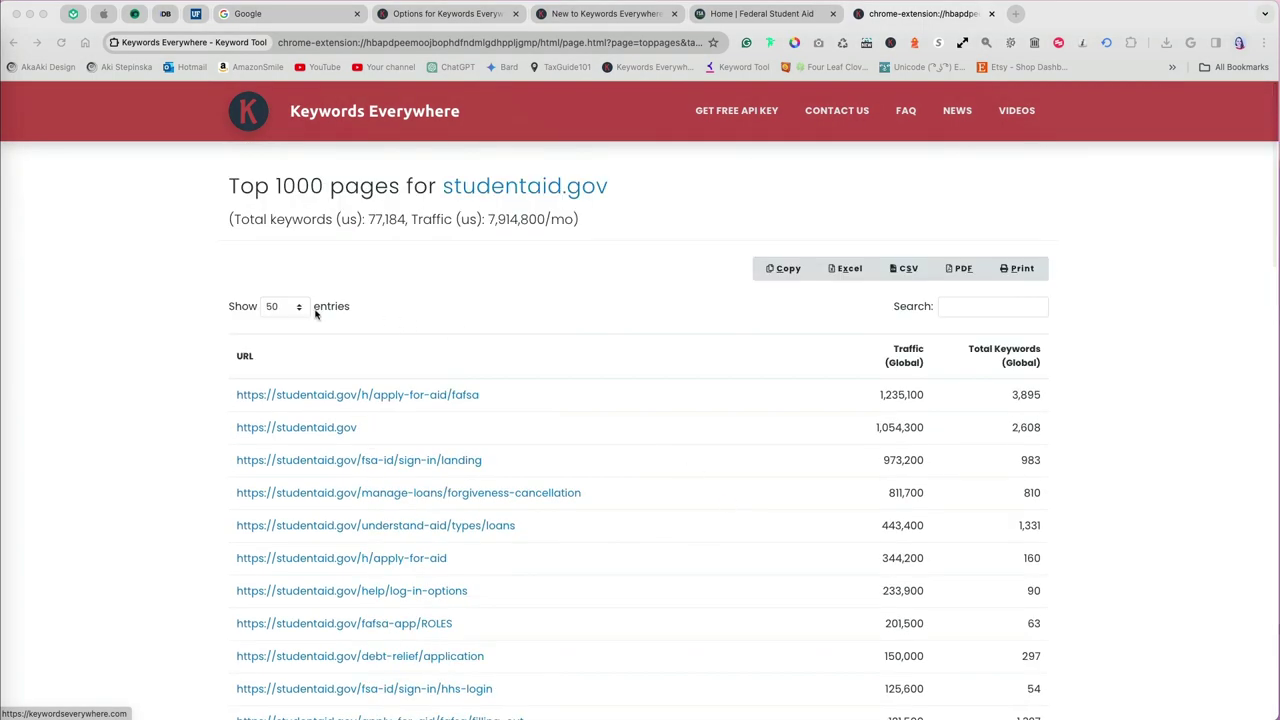
Step: Show 5,000 entries in the studentaid.gov top pages table and export it to Excel
click(297, 307)
click(283, 370)
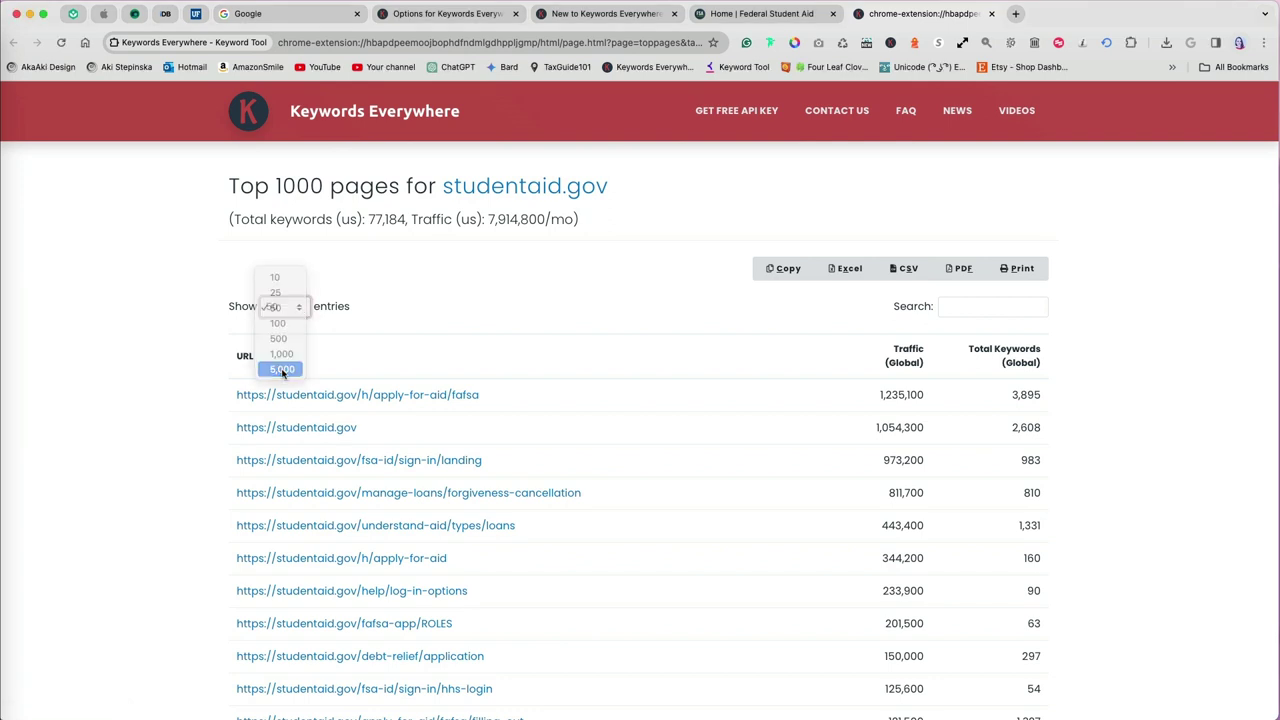
click(846, 270)
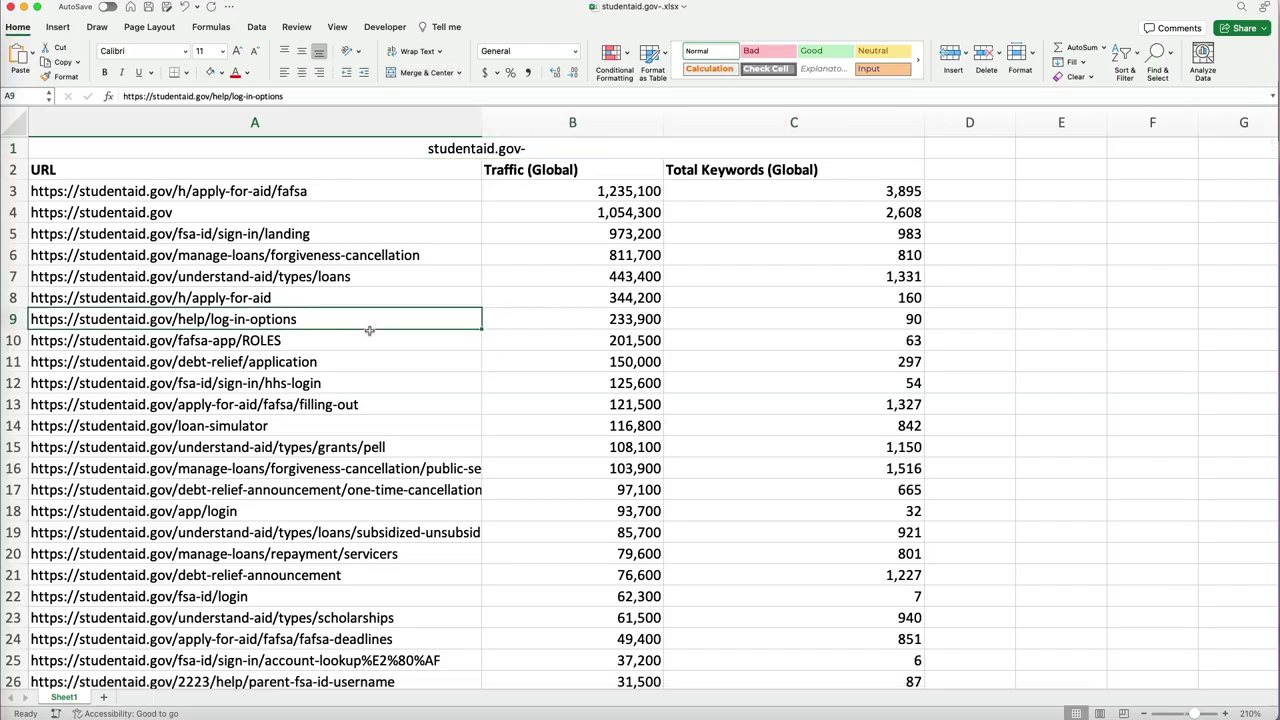
Step: In the exported Excel sheet, bold and fill yellow the URL and traffic cells for the forgiveness-cancellation and fafsa/filling-out pages
drag(307, 261, 600, 259)
key(super+b)
click(222, 75)
click(250, 220)
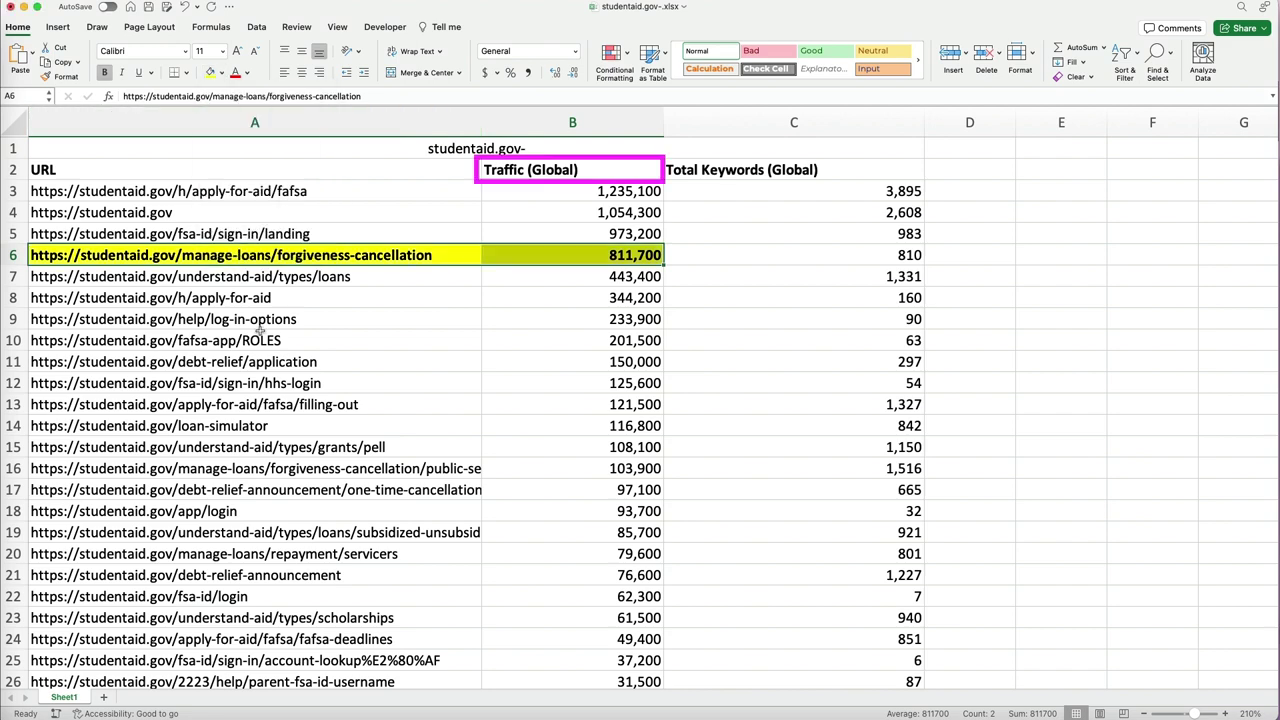
click(315, 404)
drag(315, 404, 572, 404)
key(super+b)
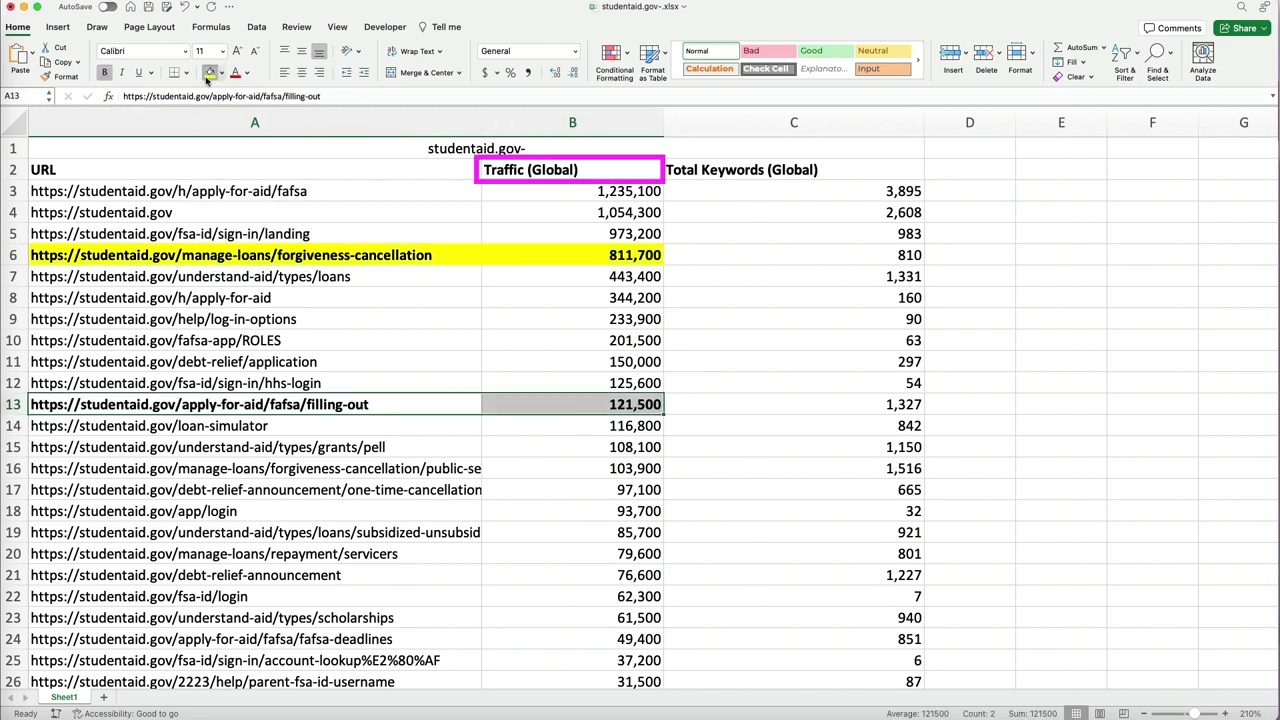
click(210, 72)
Step: Bold and fill yellow the URL and traffic cells for the understand-aid/types/scholarships page
scroll(748, 443, down, 5)
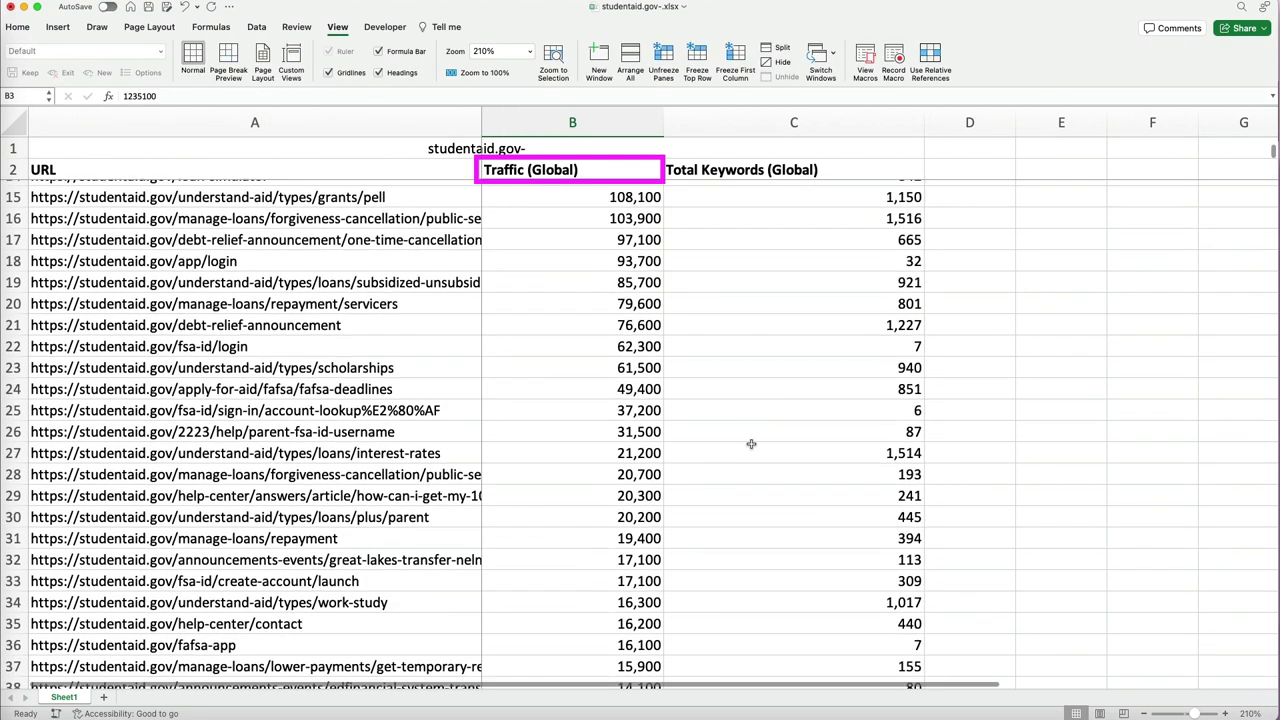
drag(430, 367, 600, 367)
key(super+b)
click(17, 27)
click(210, 72)
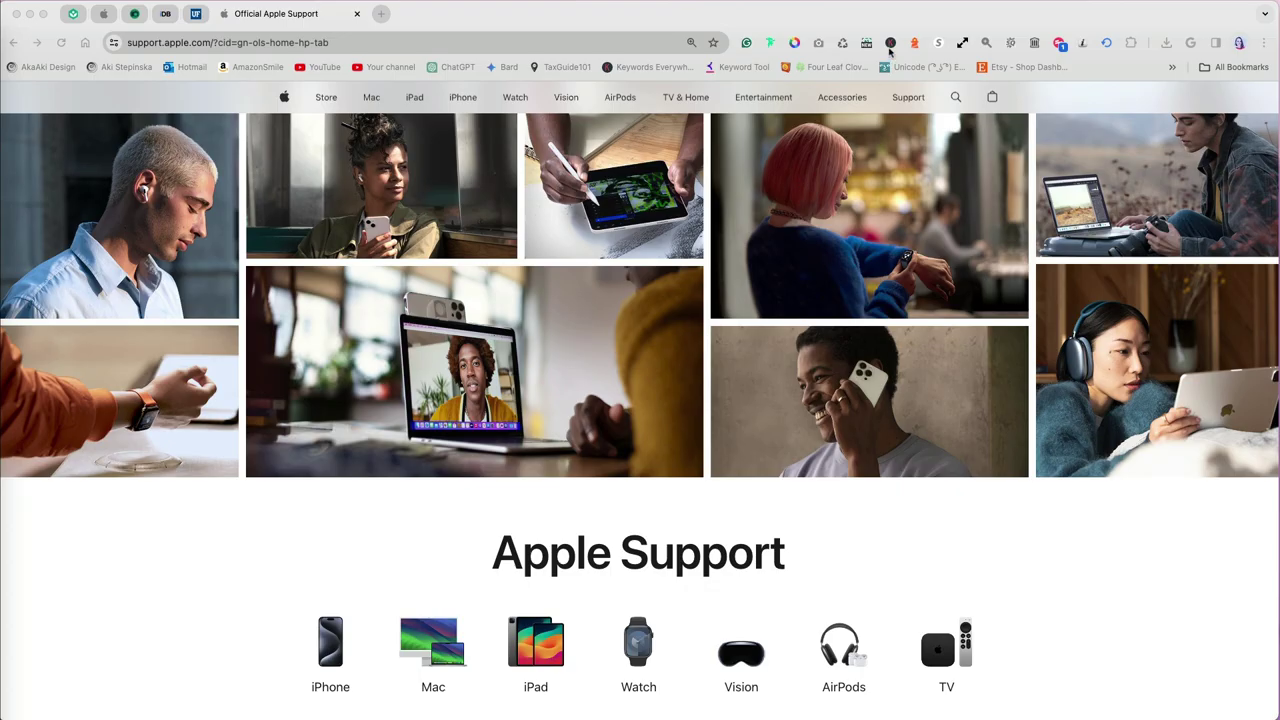
Step: Switch to the Apple Support site in the browser and get its top ranking pages
click(890, 44)
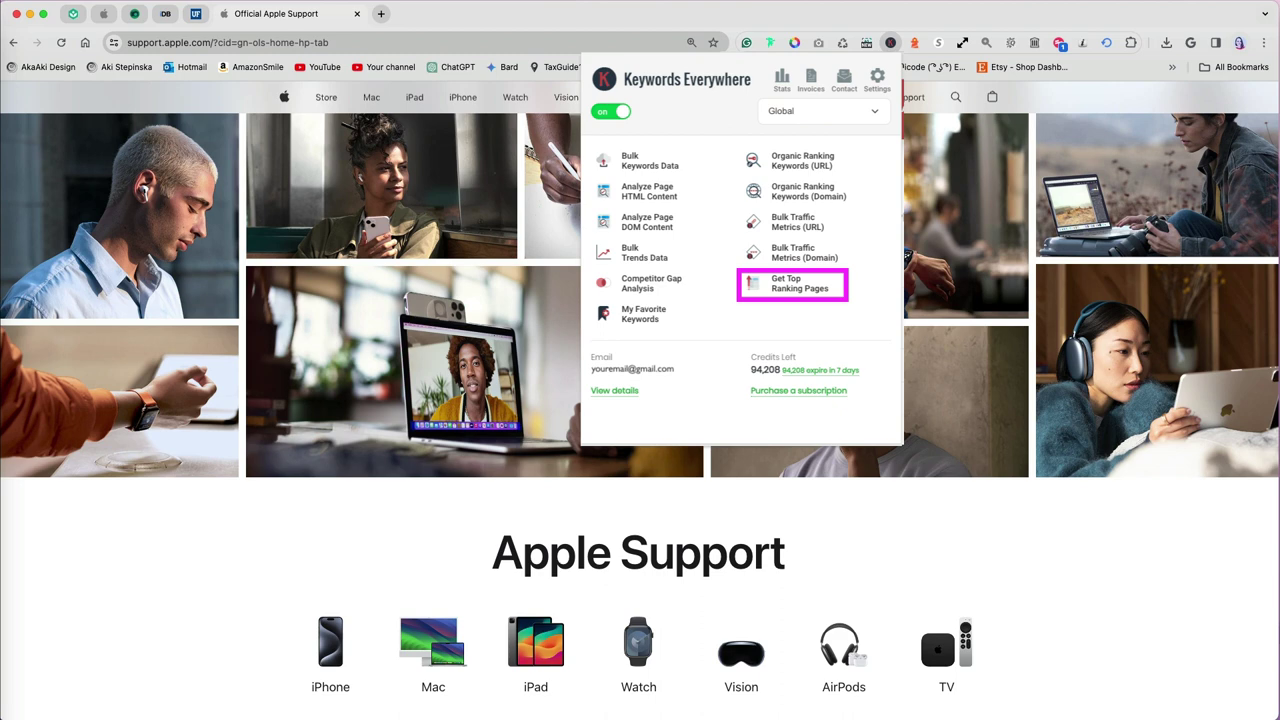
click(806, 286)
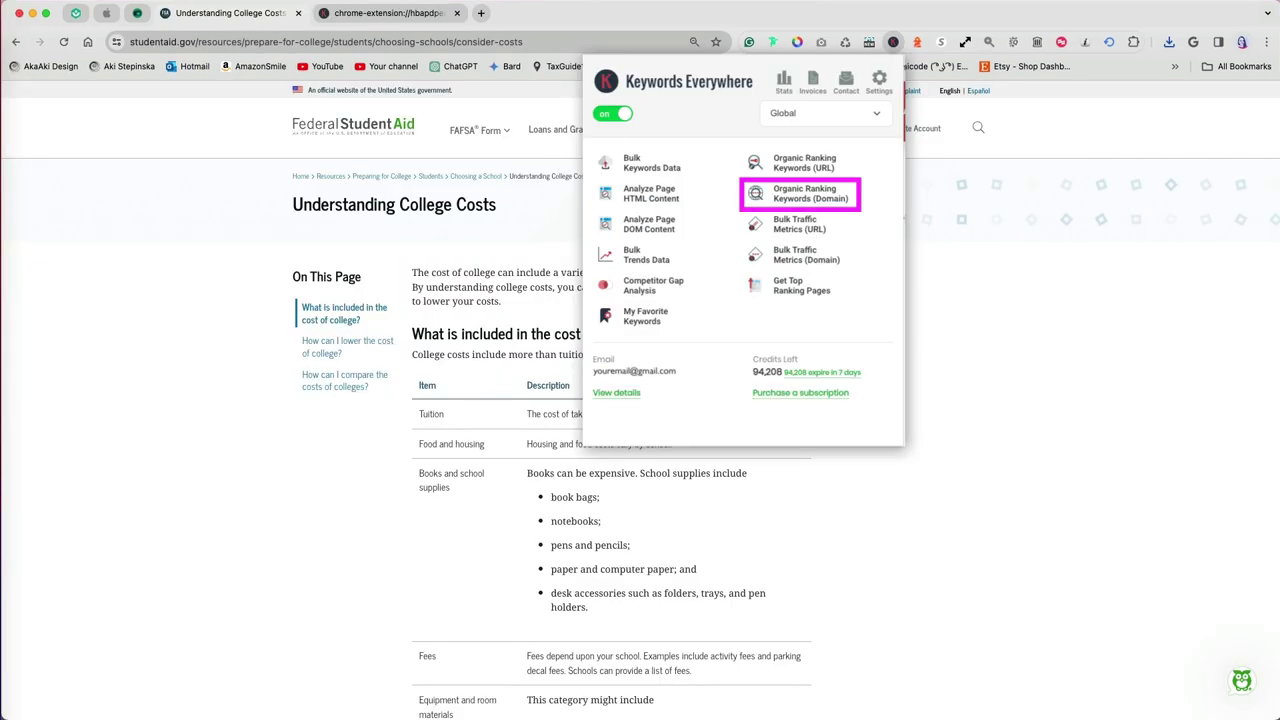
Step: Get the organic ranking keywords for the studentaid.gov domain, add all highlighted ones to favorites and export the list to Excel
click(838, 203)
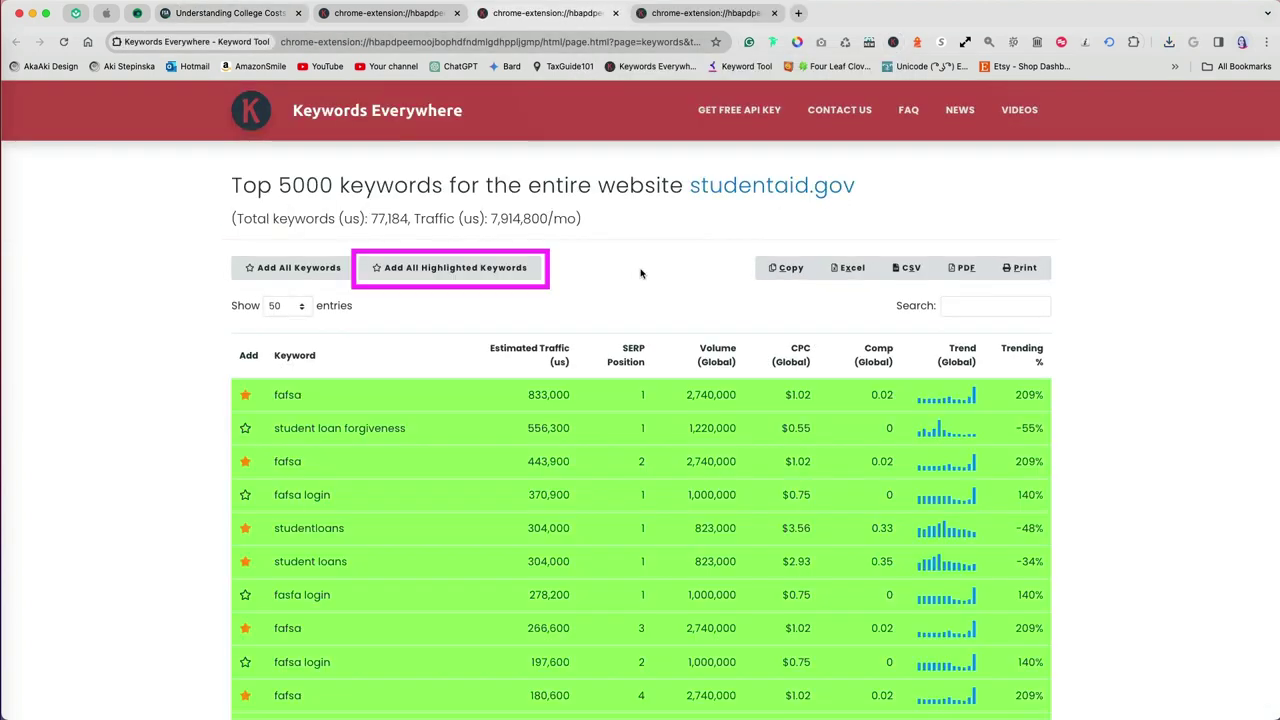
click(422, 270)
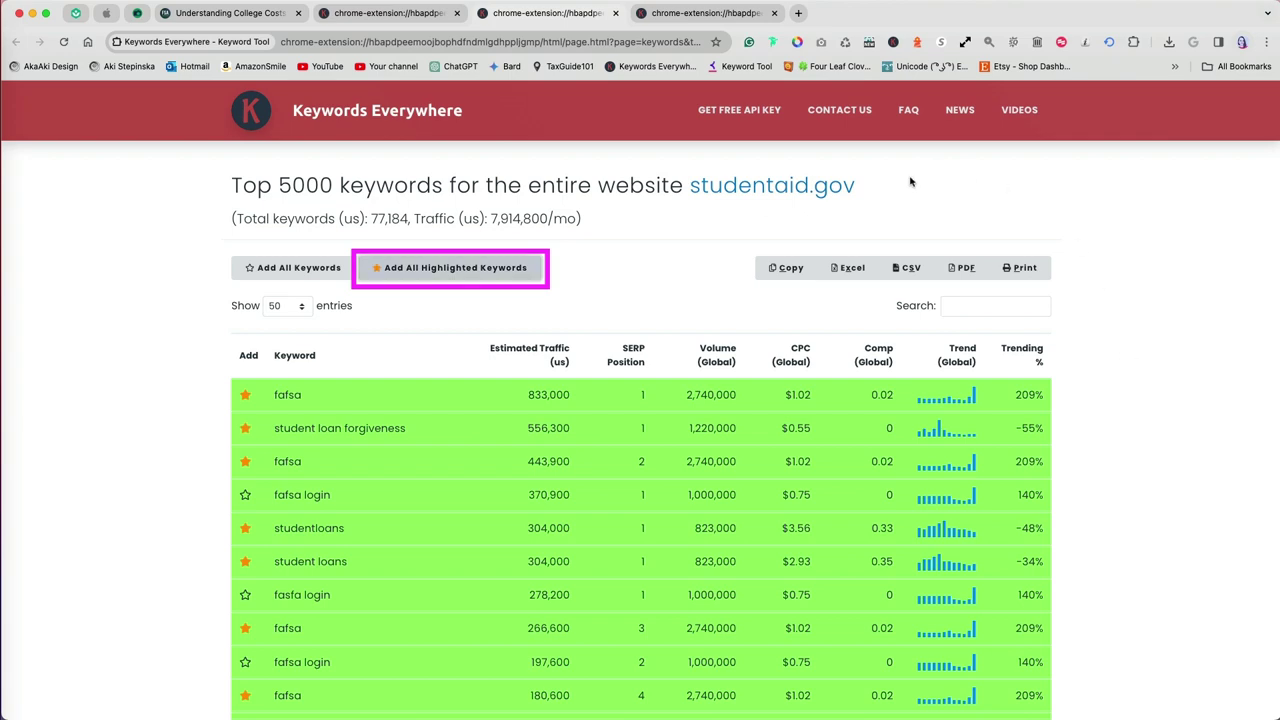
click(851, 268)
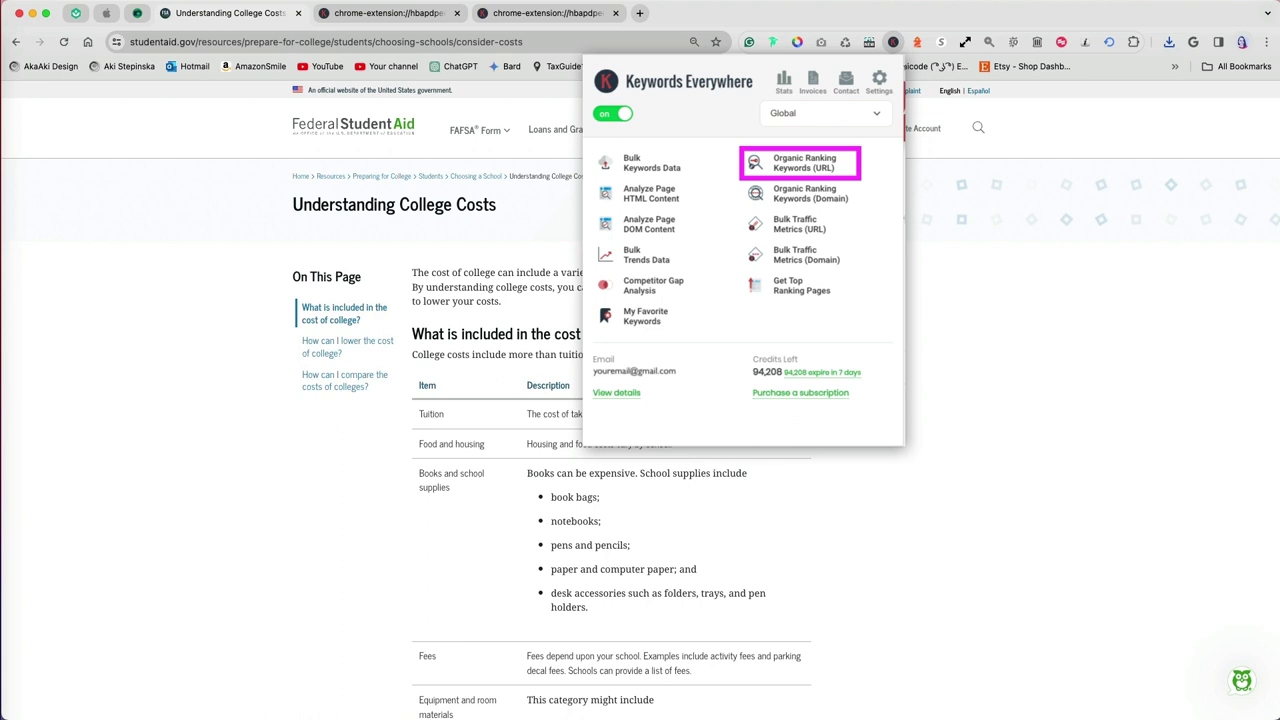
Step: Get the organic ranking keywords for the URL of the Understanding College Costs page
click(804, 162)
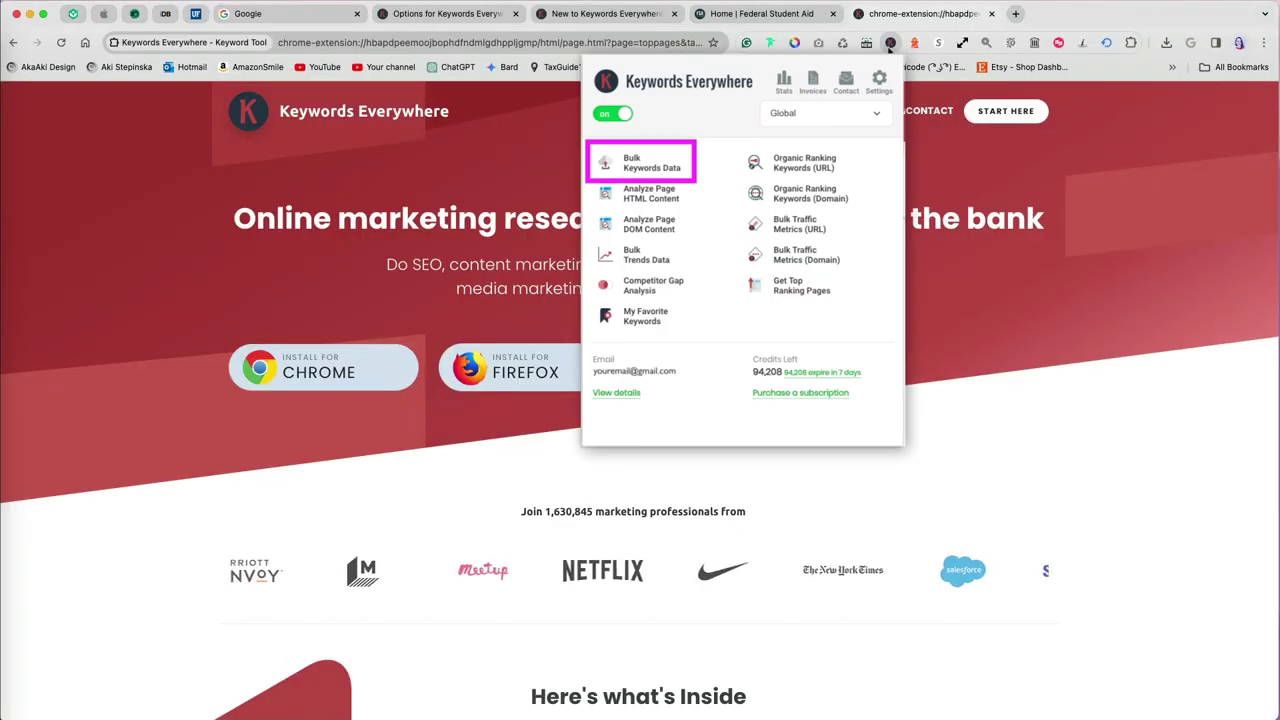
Step: Get bulk metrics for ten Google Sheets, Docs, Slides and Forms keywords, from "google sheets budget templates" to "advance form settings", and browse the results
text(google sheets )
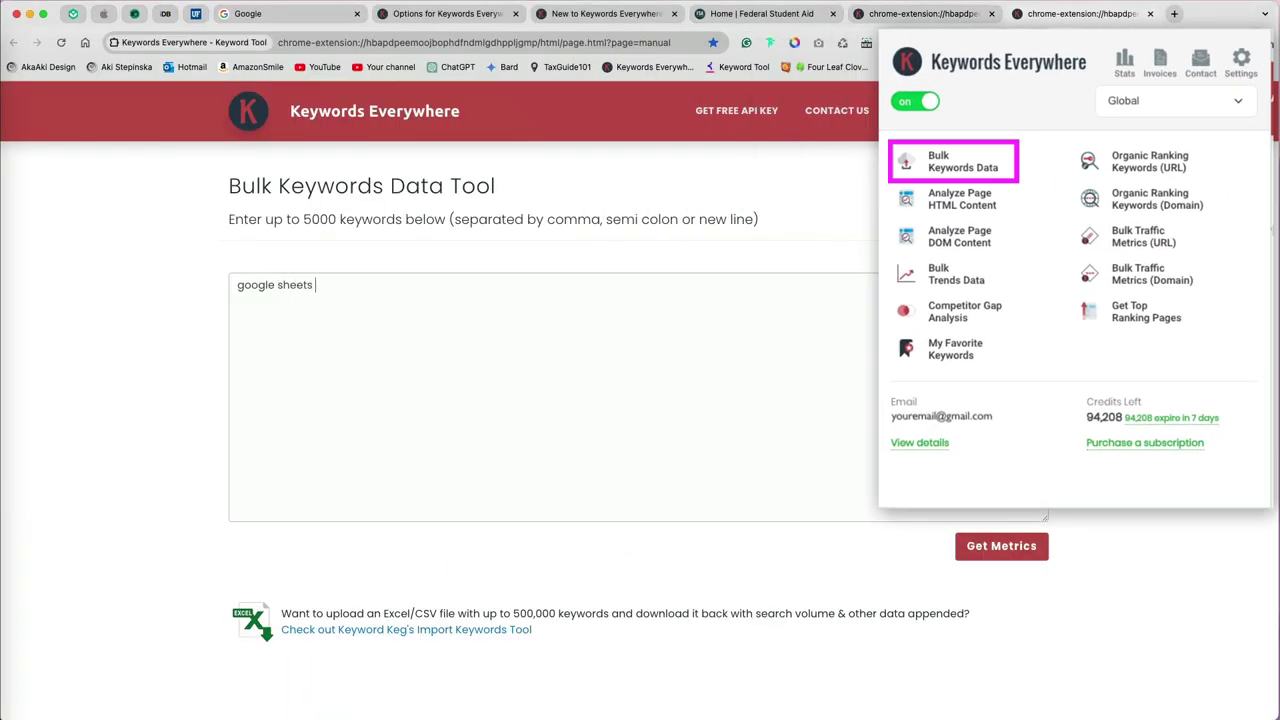
text(budget templates, google shee)
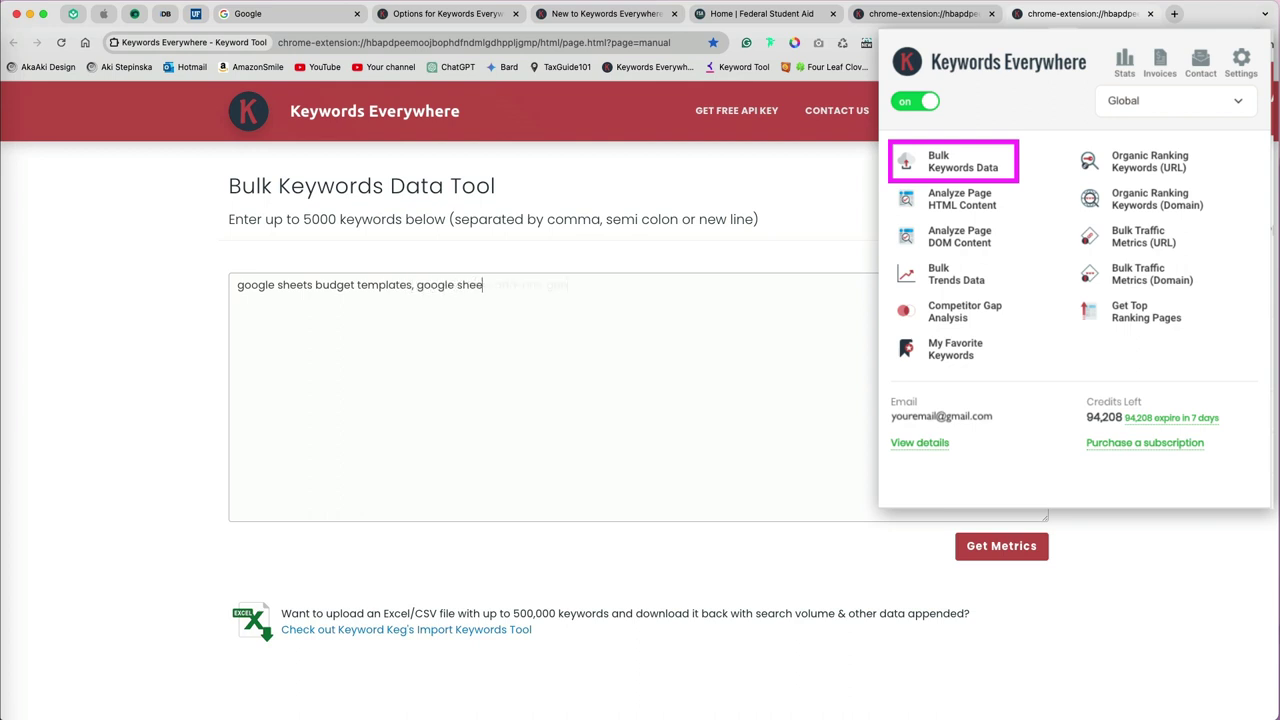
text(ts add-ons, google docs offline mode, google docs templates, voice typing feature, google slides templates, google slides master slides, google forms question types, mobile-friendly form design, advanced form settings)
click(958, 552)
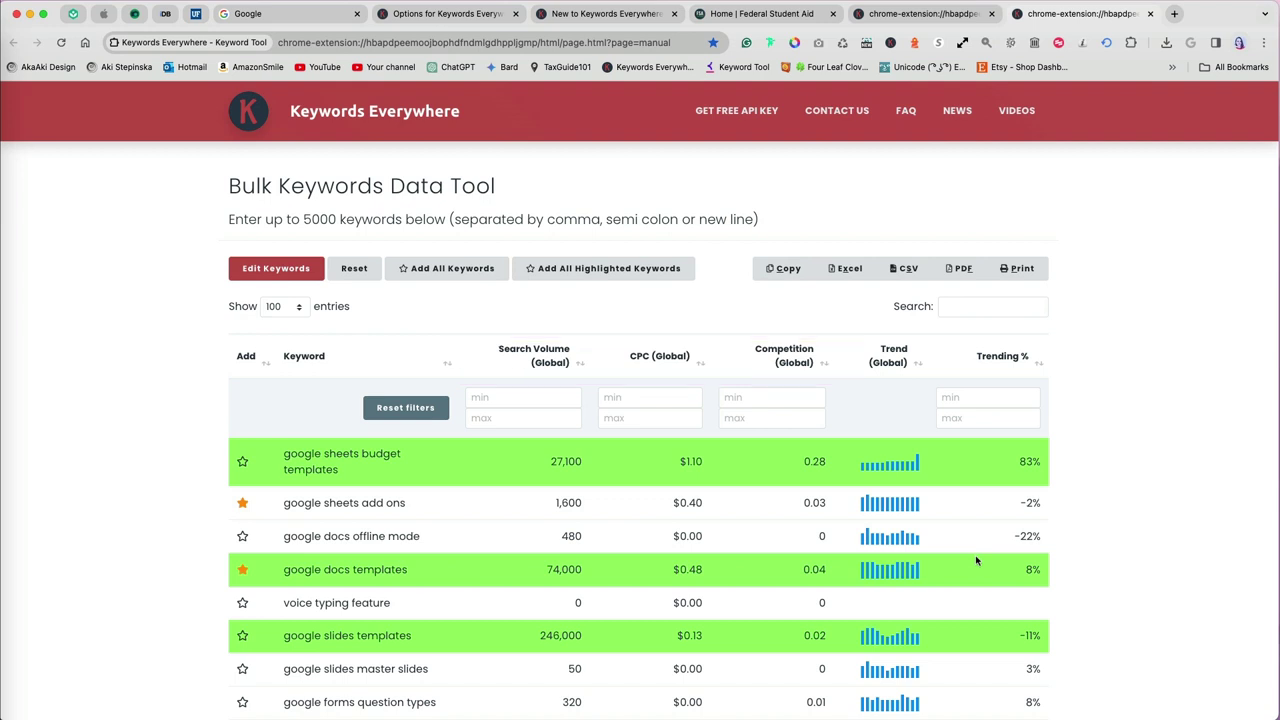
scroll(373, 441, down, 2)
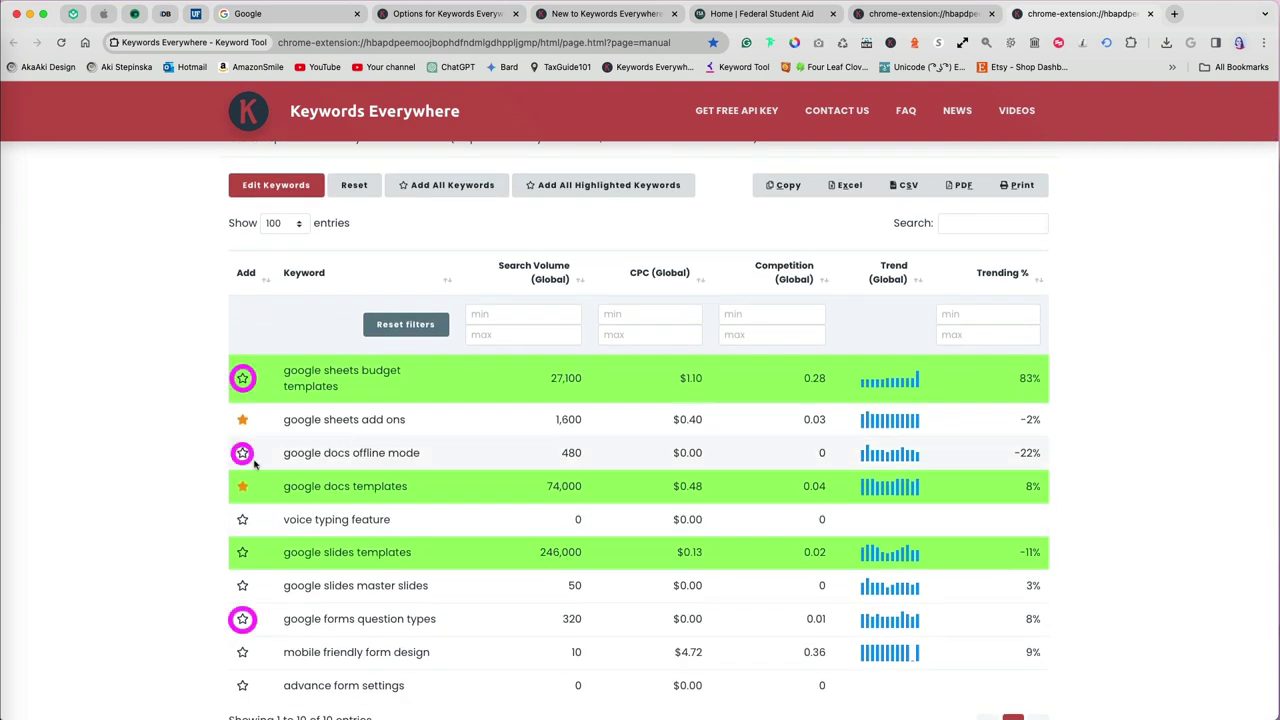
scroll(242, 455, down, 2)
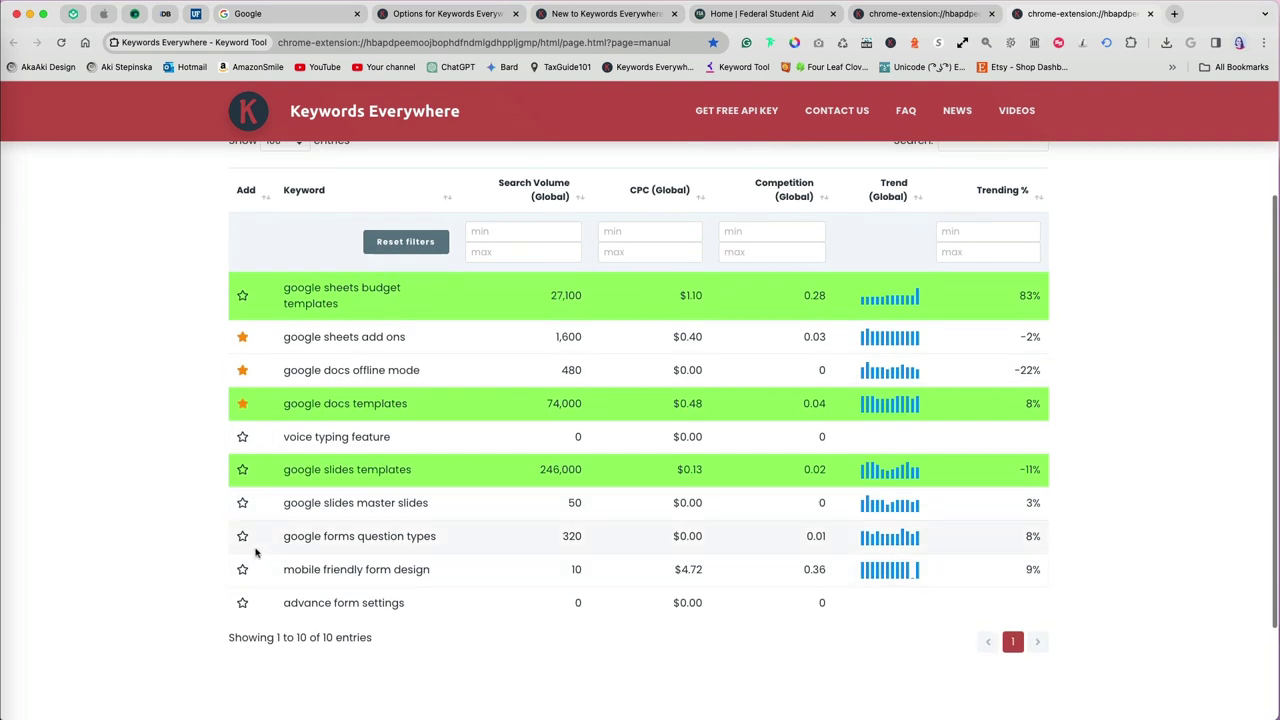
Step: Add the keyword "google forms question types" and all highlighted keywords to favorites
click(242, 537)
scroll(437, 500, up, 4)
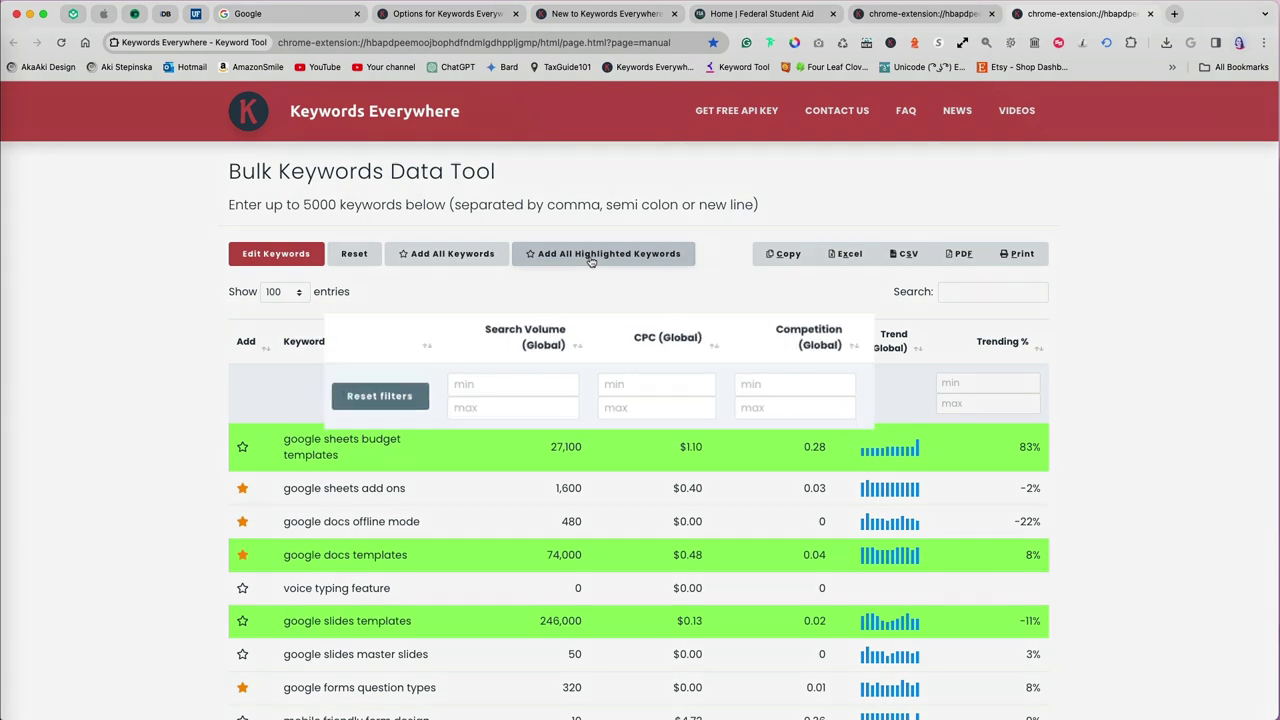
click(591, 256)
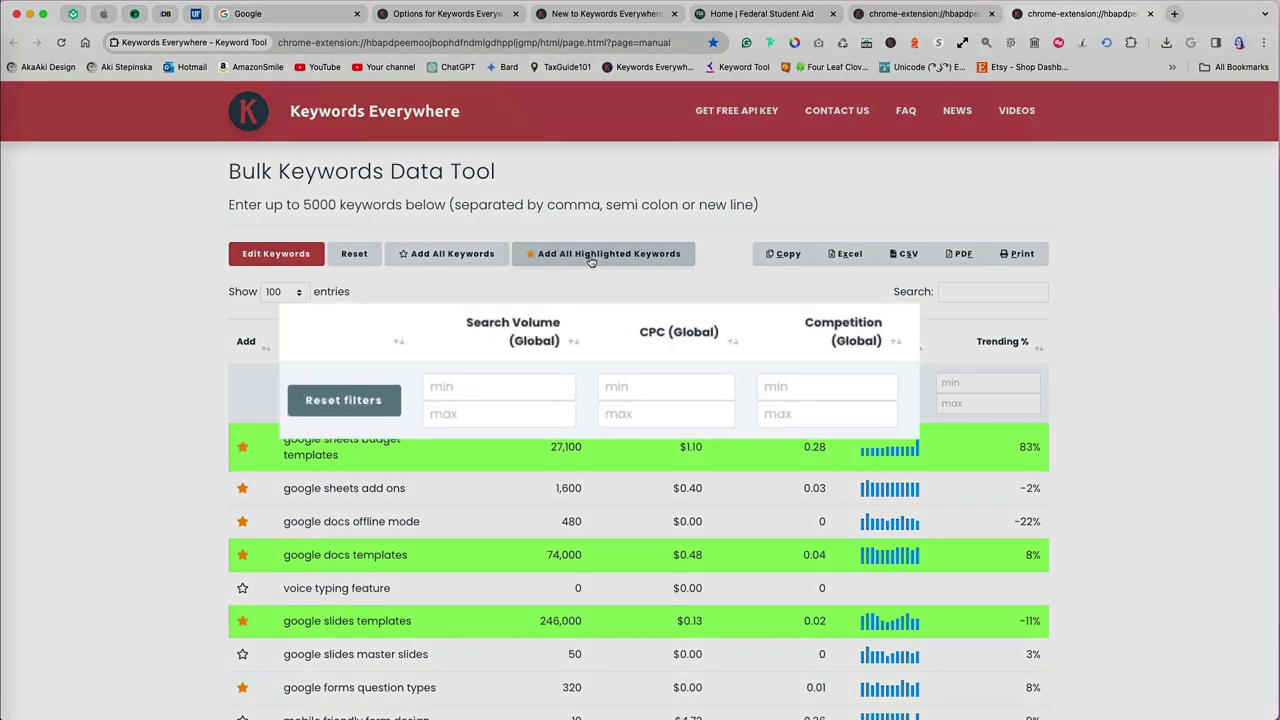
Step: Filter the keywords by a minimum search volume of 400 and a minimum CPC of 0.4, and reset the filters
click(489, 389)
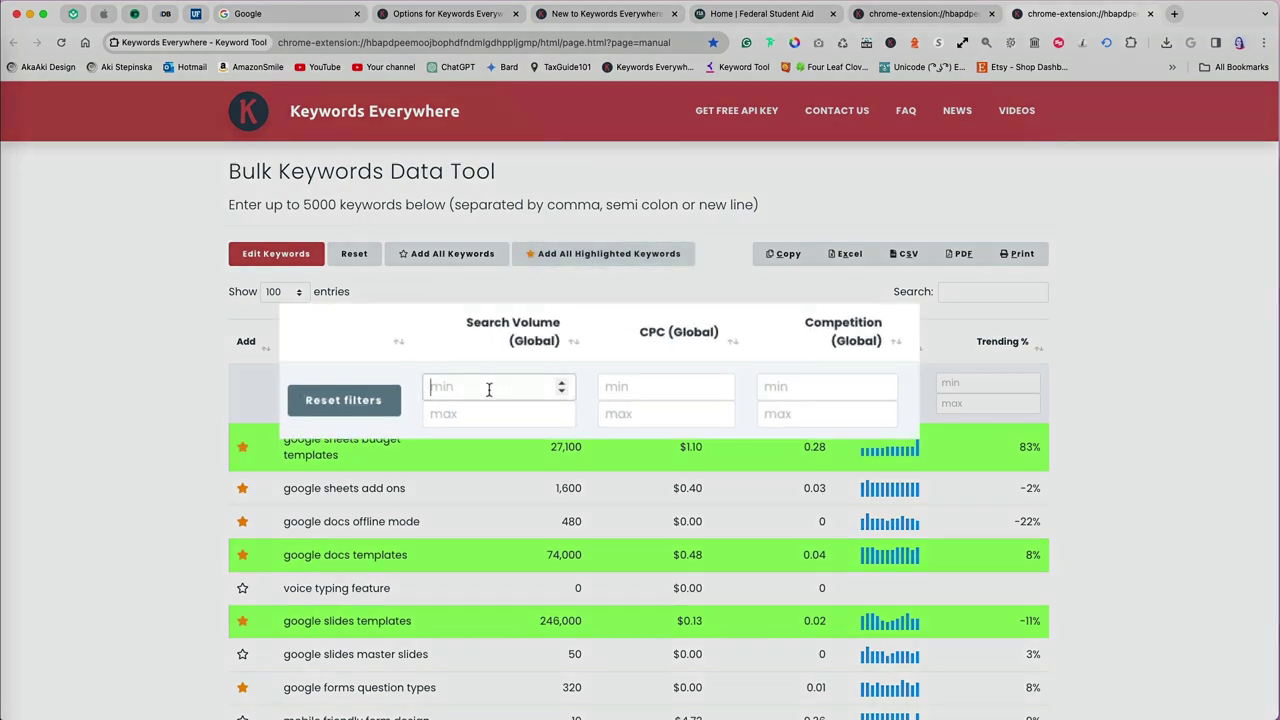
text(400)
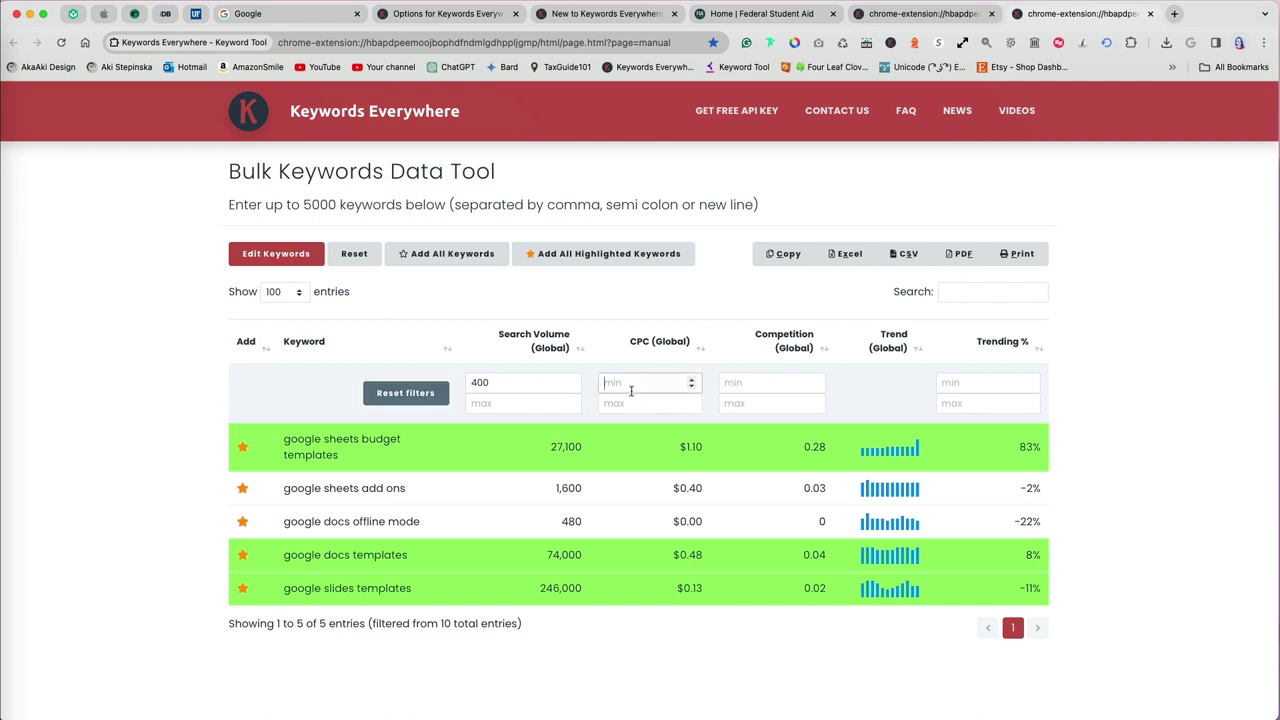
click(631, 390)
text(0)
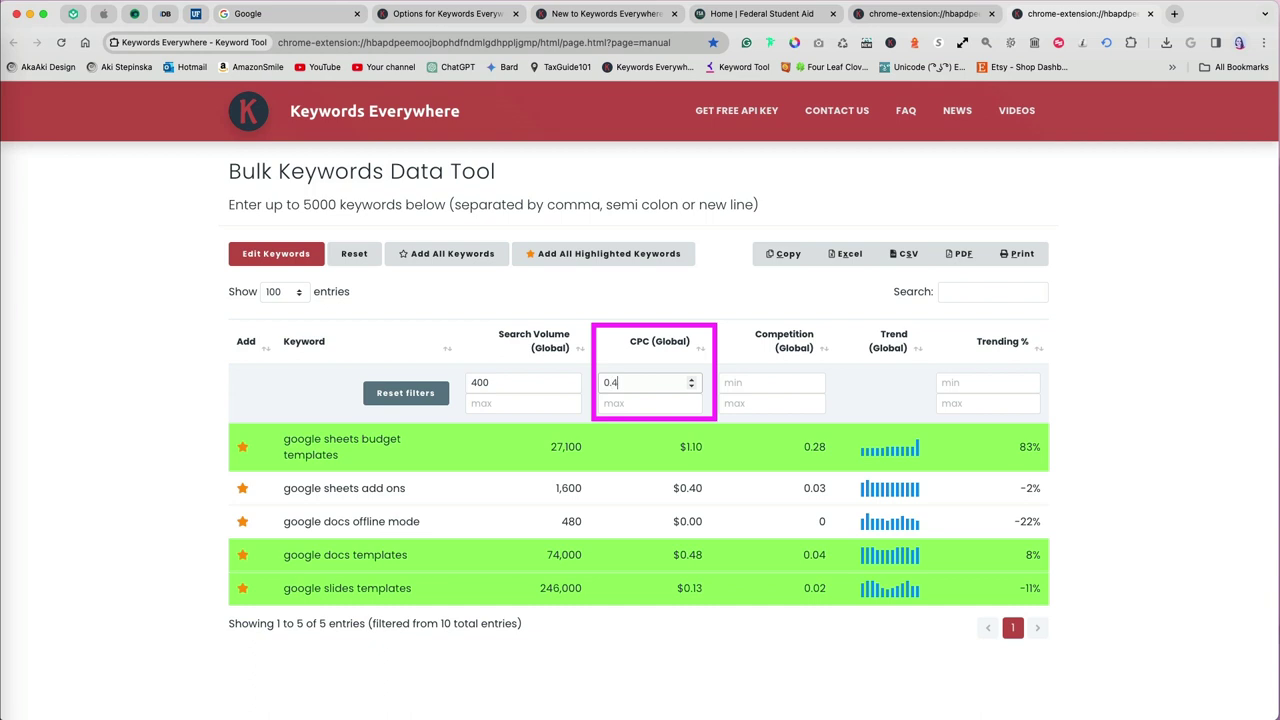
text(.4)
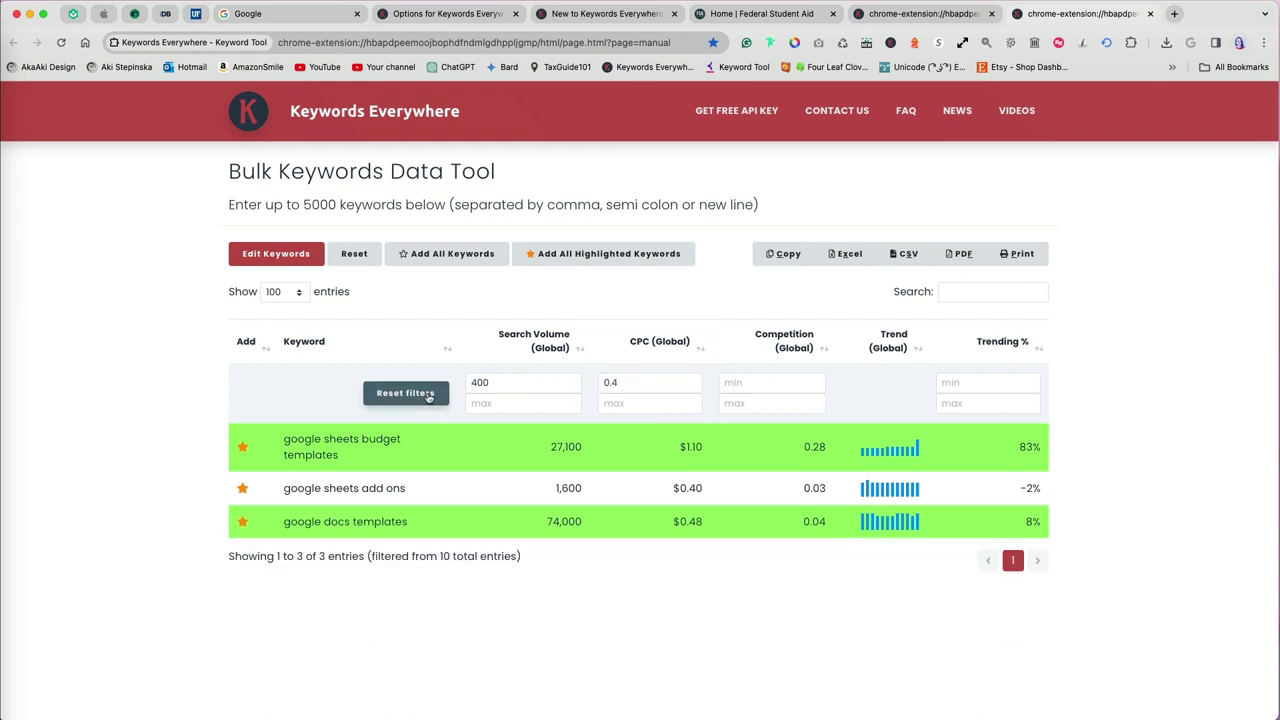
click(405, 393)
scroll(428, 396, down, 1)
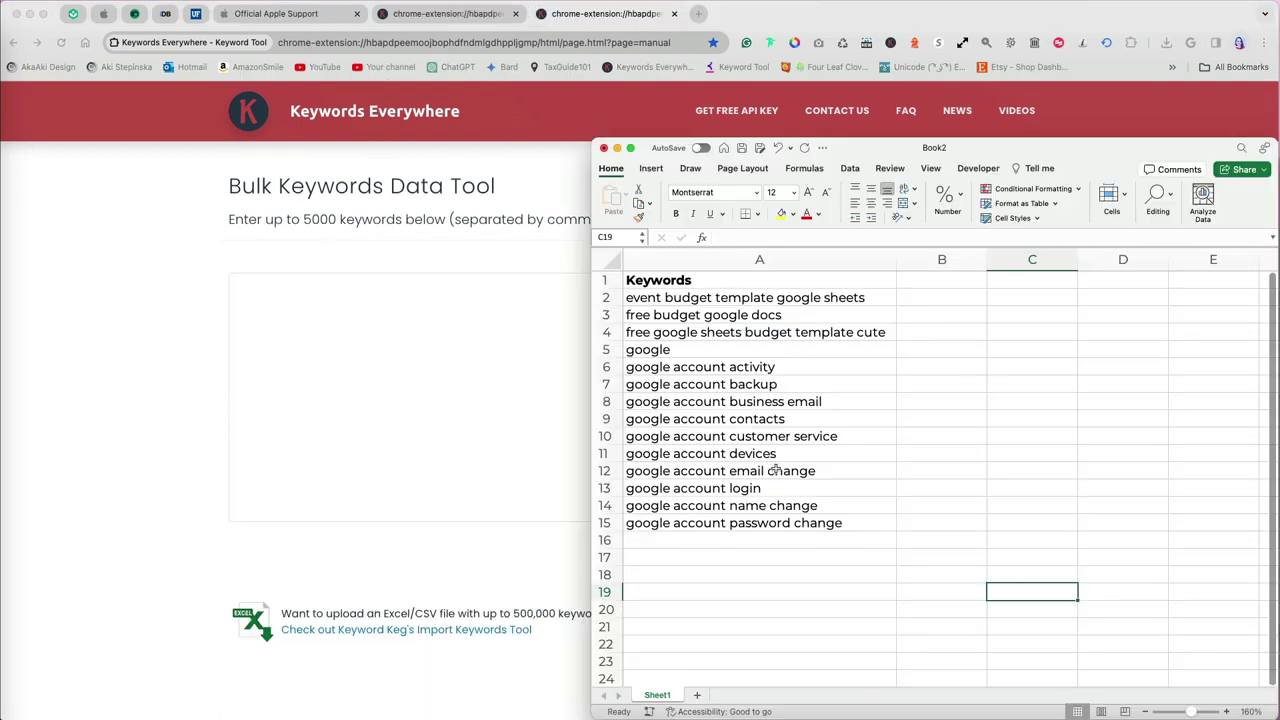
Step: Copy all keywords below the header in the Excel sheet into the Bulk Keywords Data Tool and get their metrics
click(776, 470)
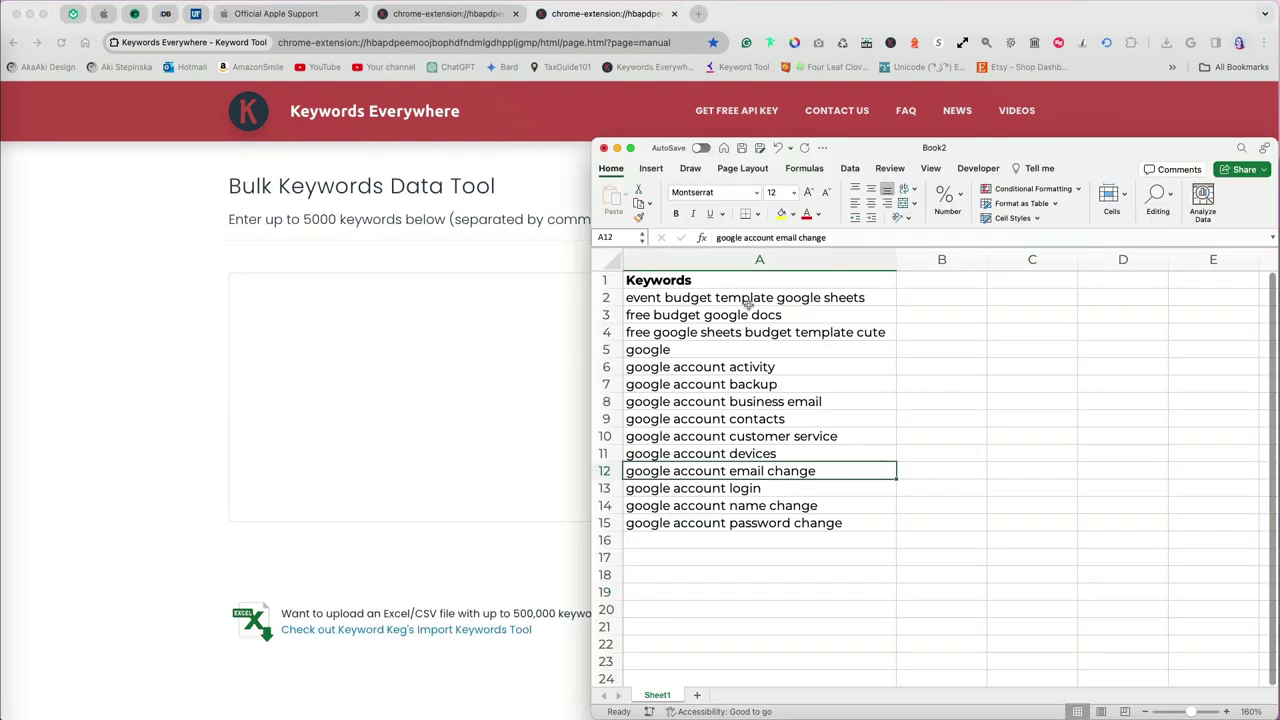
drag(748, 302, 708, 522)
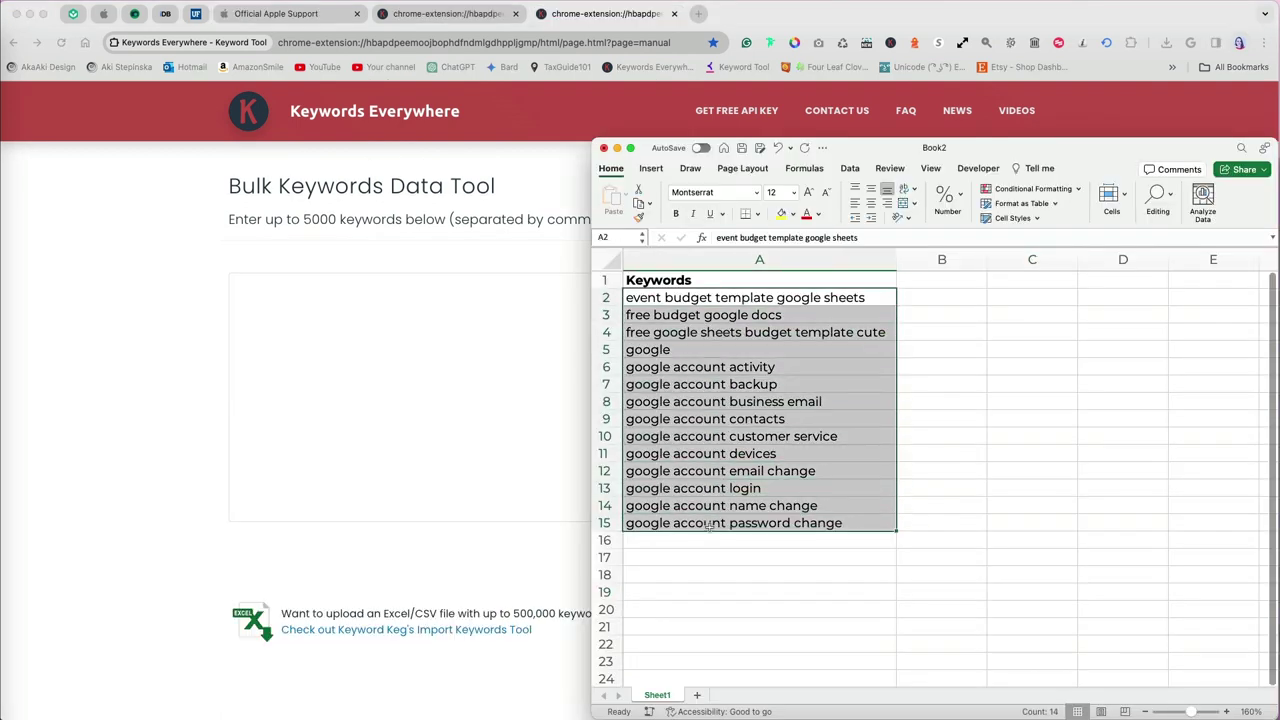
key(super+c)
click(455, 323)
click(455, 323)
key(super+v)
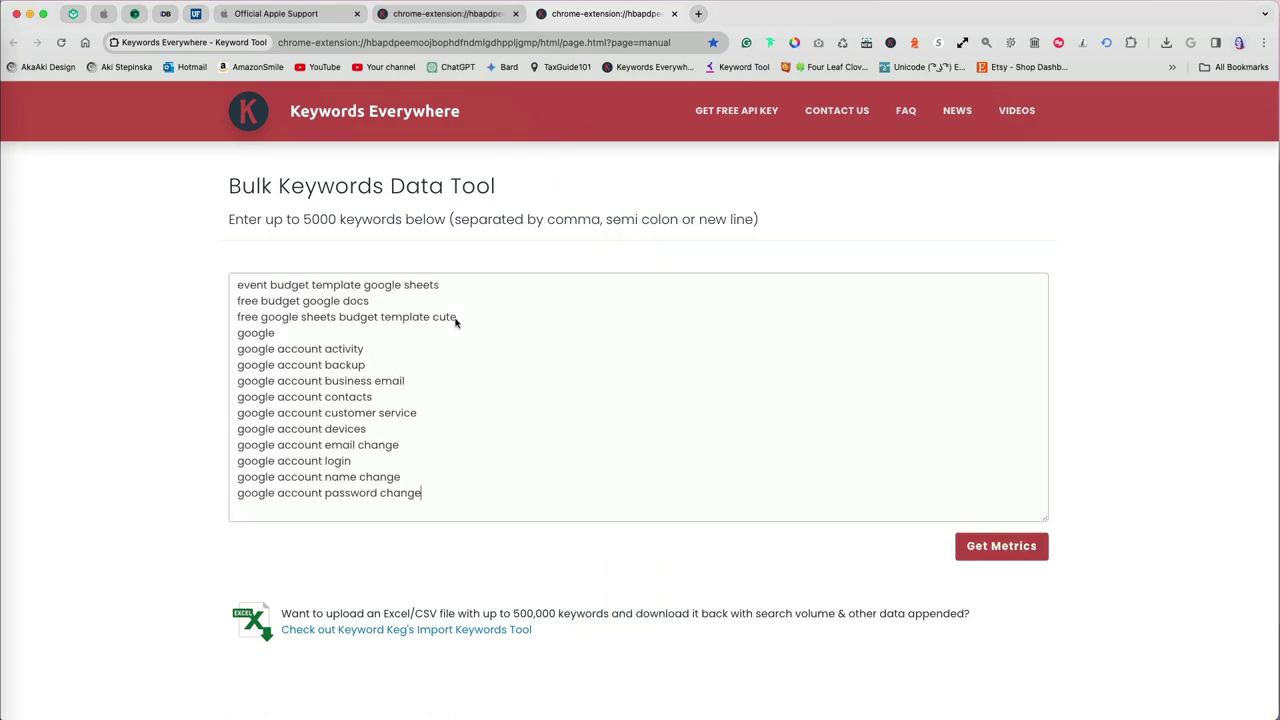
click(995, 548)
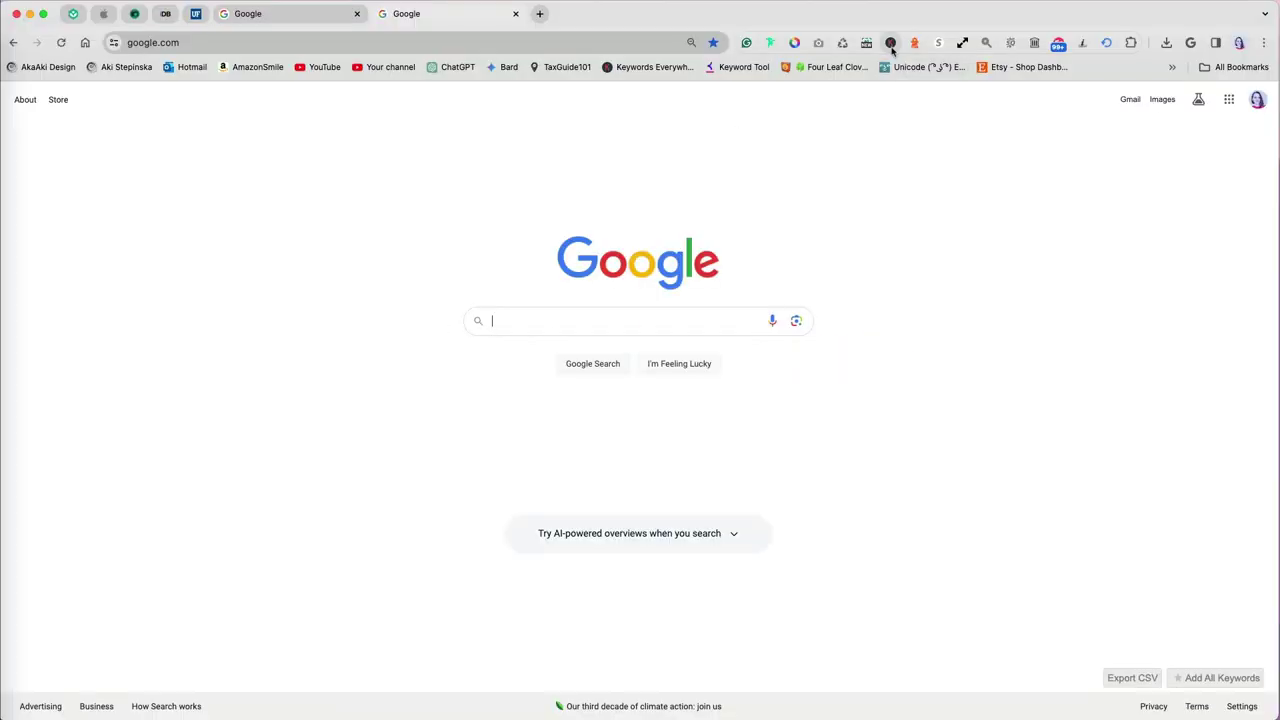
Step: Open the favorite keywords list from the extension and look through its first page of entries
click(891, 43)
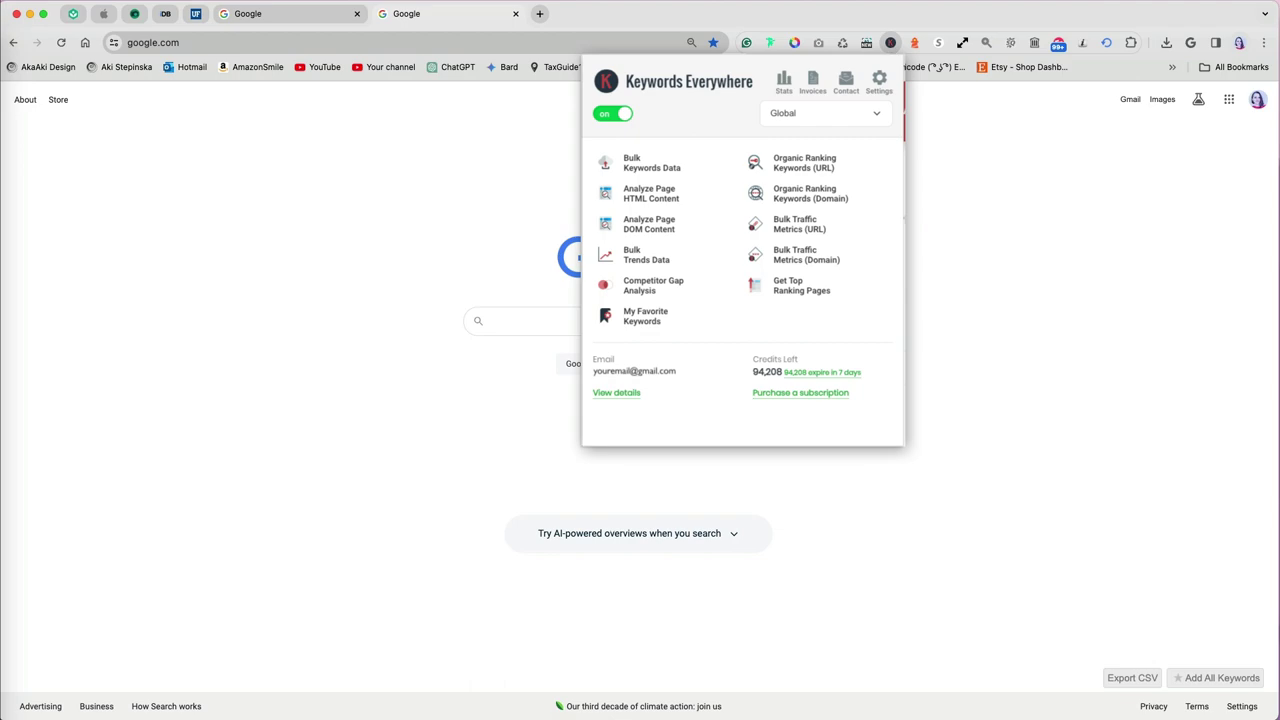
click(645, 315)
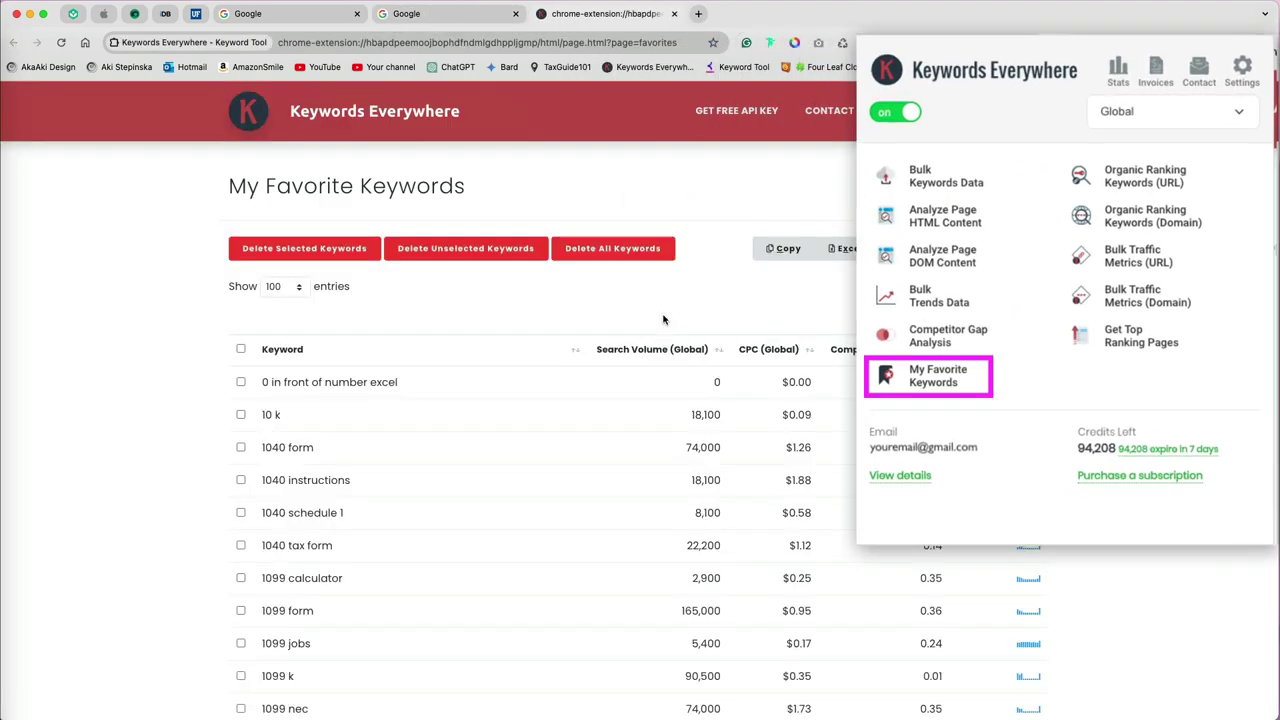
scroll(595, 520, down, 10)
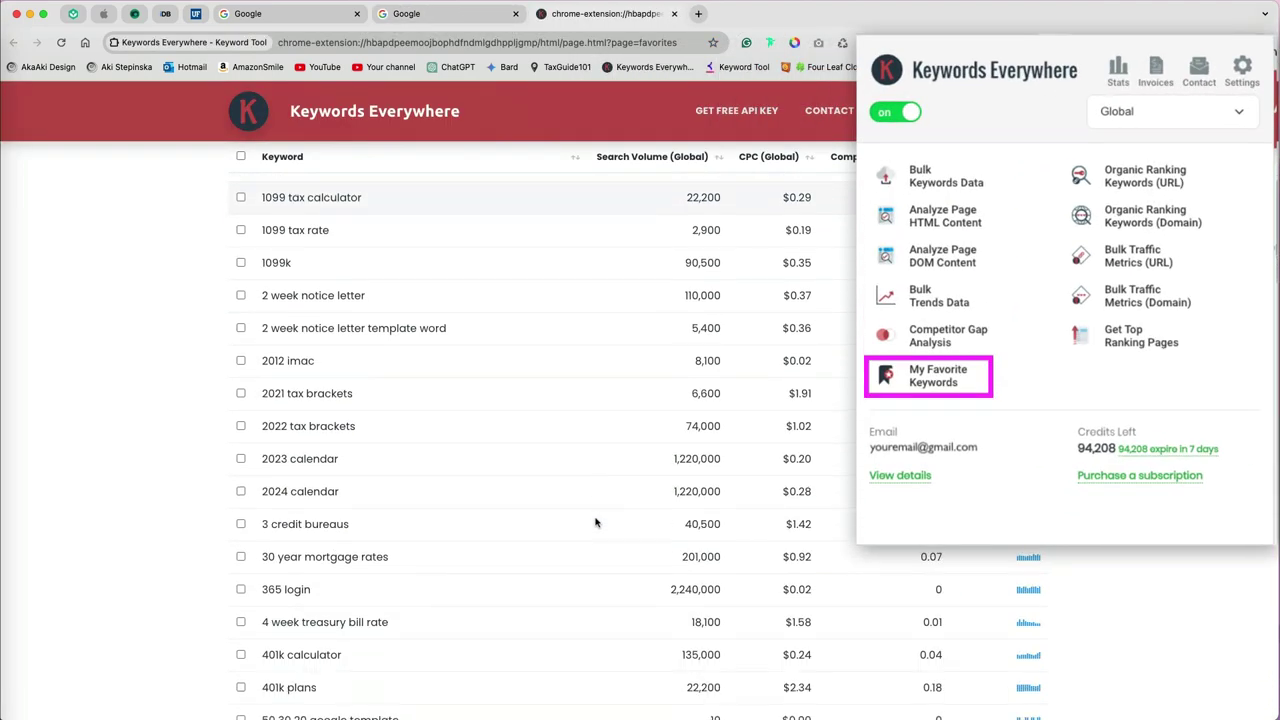
scroll(595, 520, down, 15)
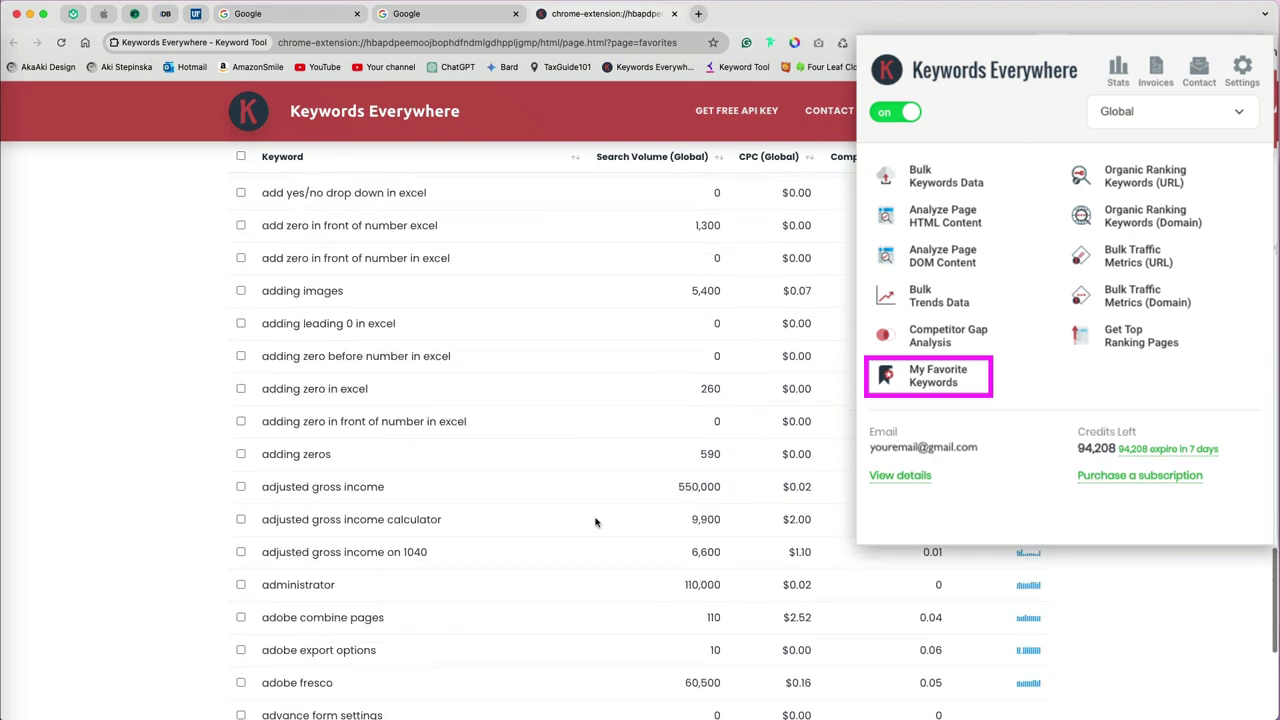
scroll(595, 520, down, 1)
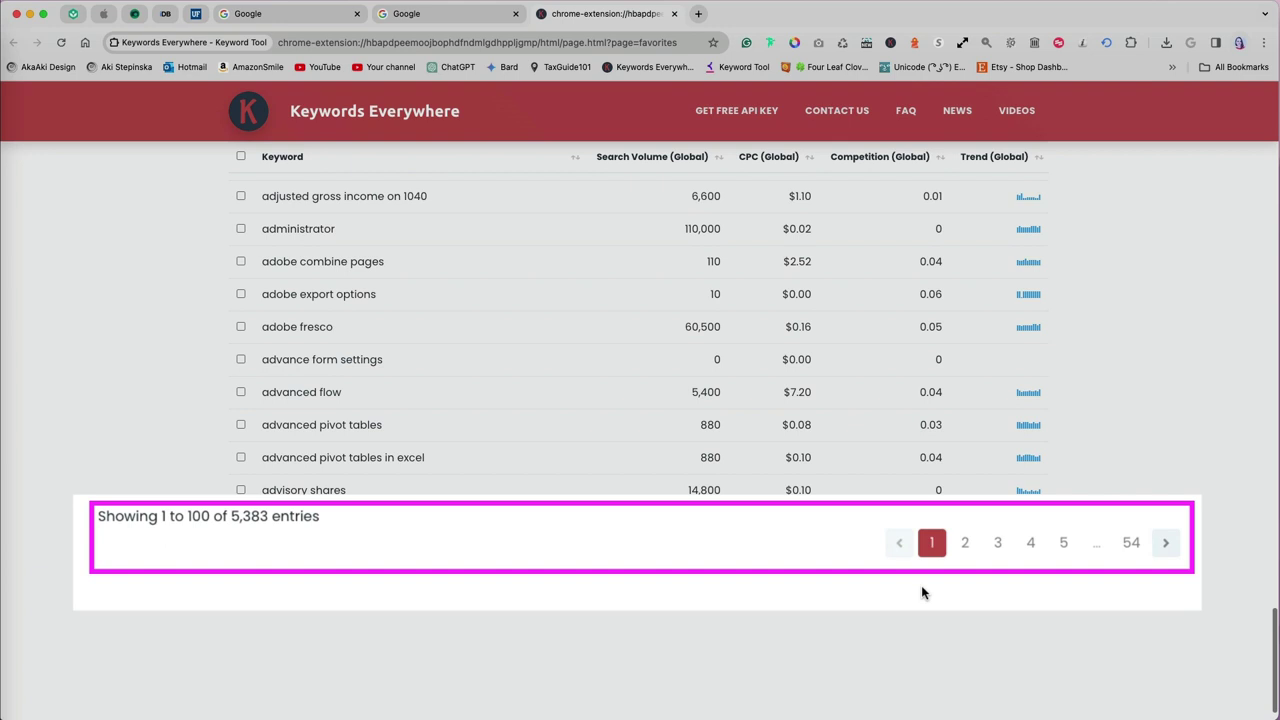
scroll(935, 575, up, 10)
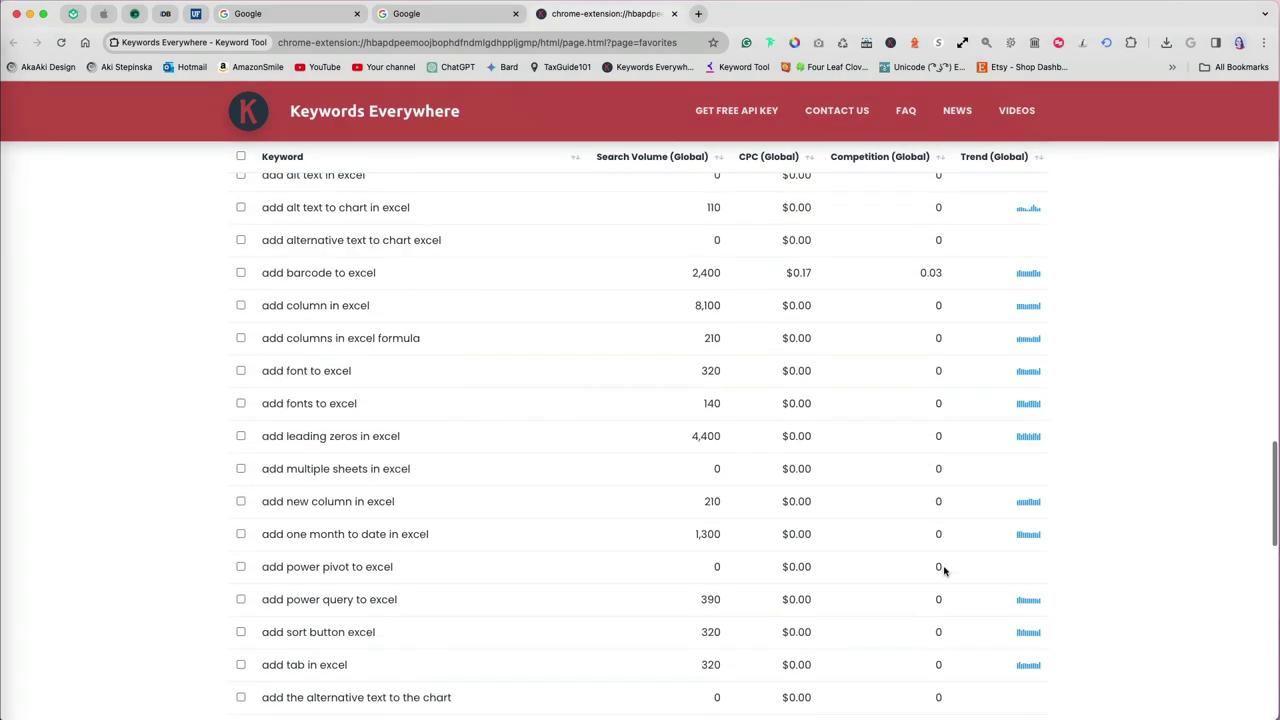
scroll(940, 570, up, 15)
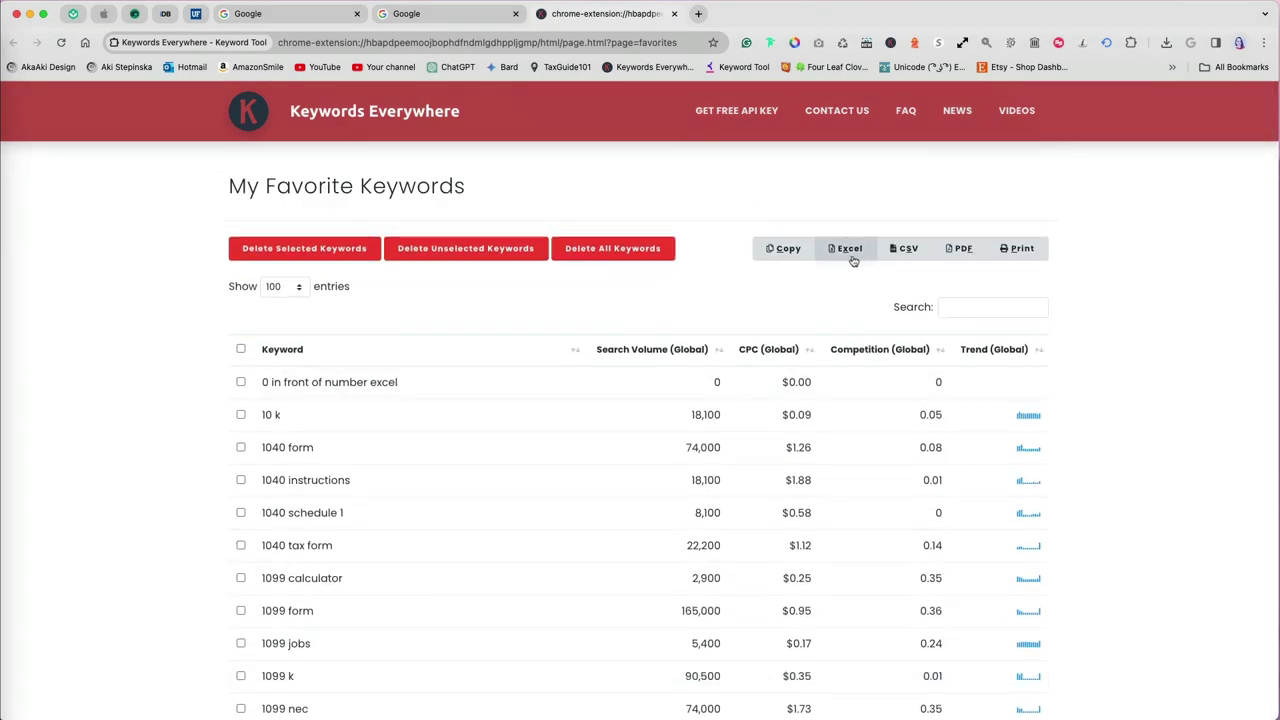
Step: Export the displayed favorite keywords to Excel, look through the workbook and return to the favorites page
click(852, 260)
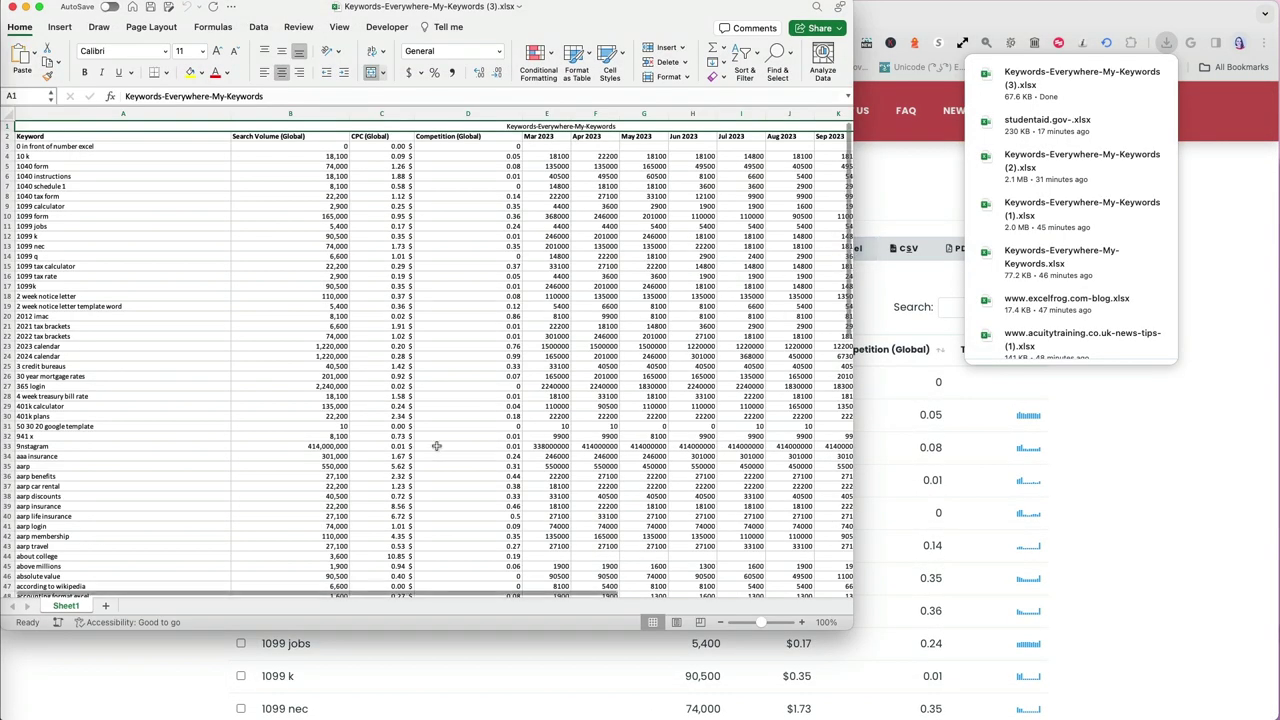
scroll(238, 497, down, 20)
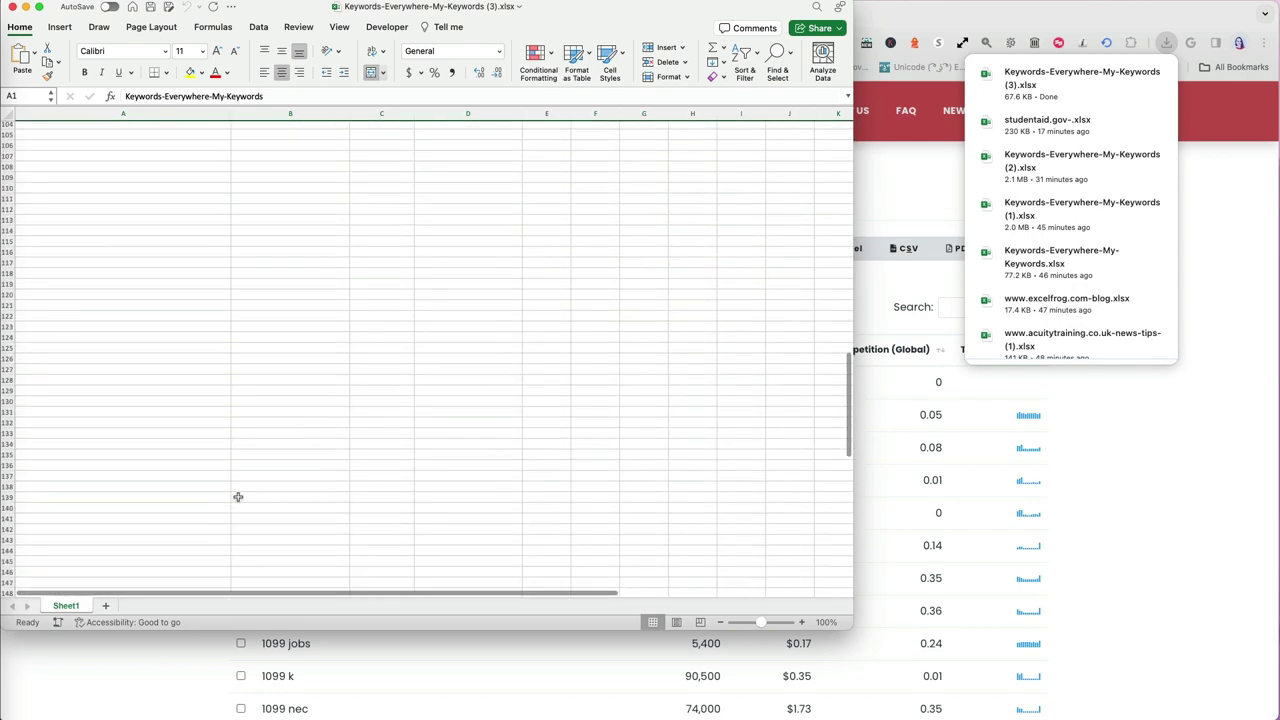
scroll(238, 497, up, 20)
click(947, 200)
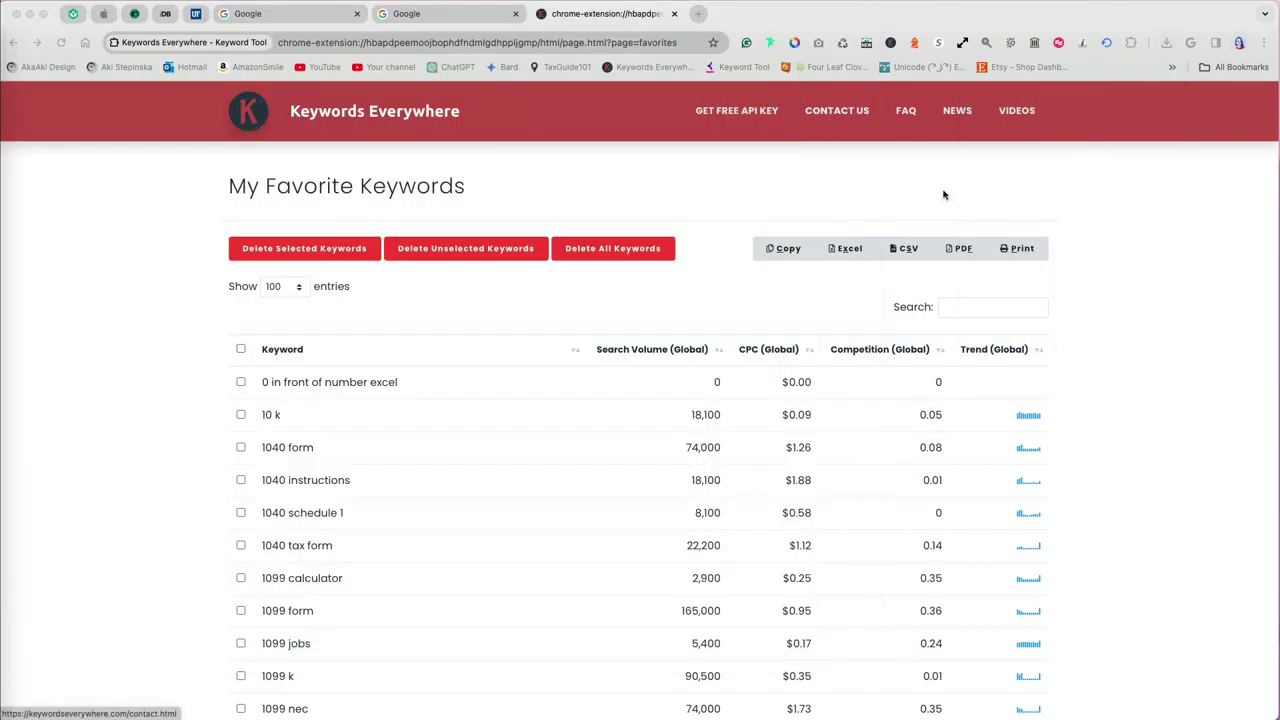
Step: Select "0 in front of number excel" and two keywords further down the favorites list, and delete them
click(241, 382)
scroll(295, 512, down, 5)
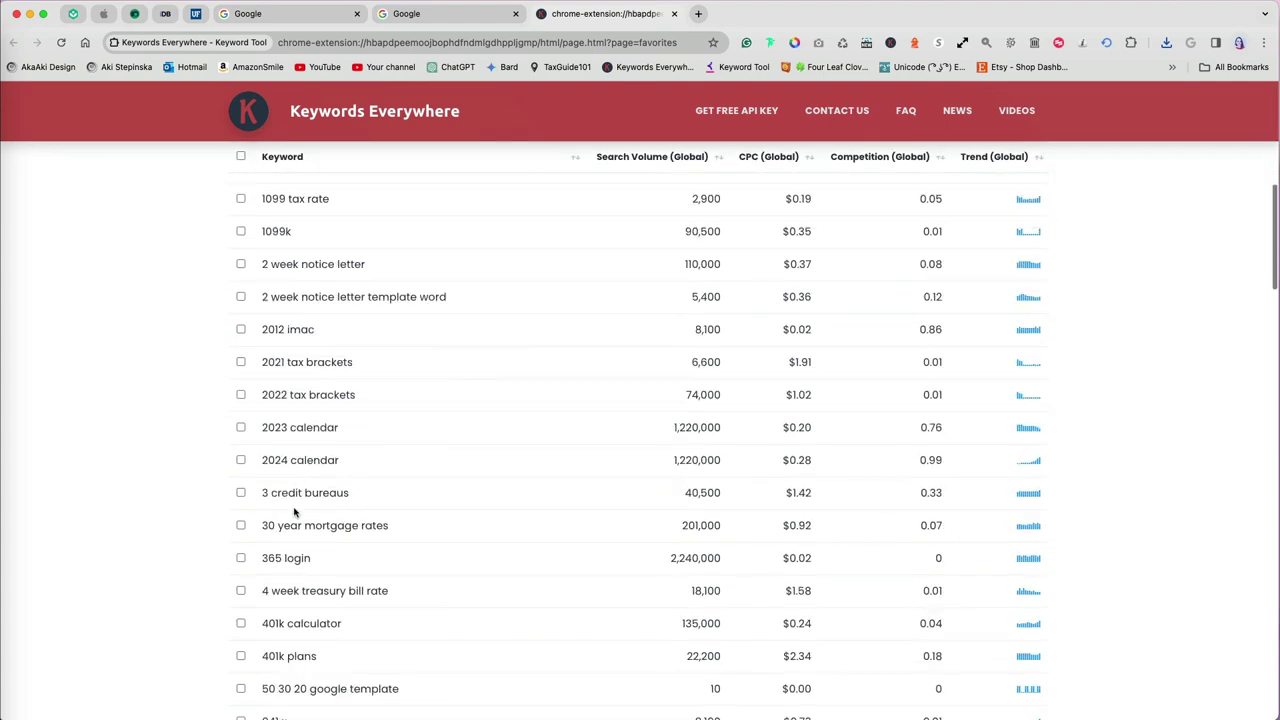
scroll(243, 603, down, 2)
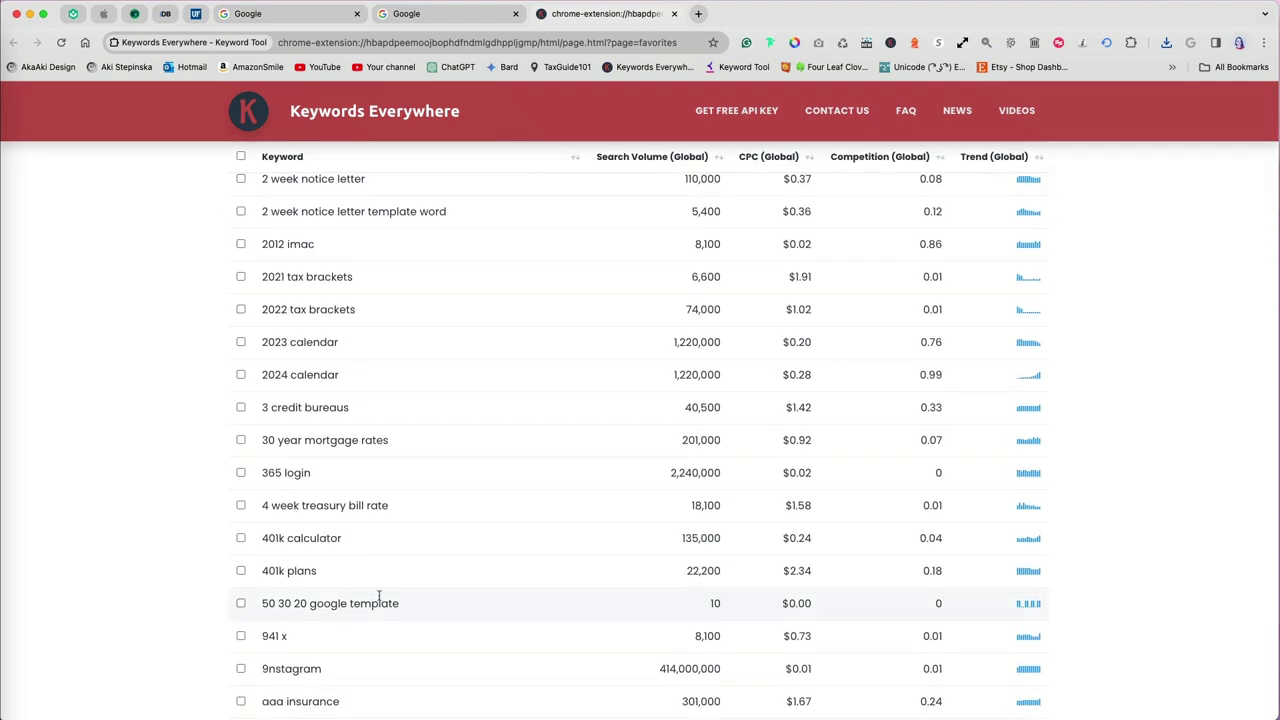
scroll(378, 596, down, 1)
scroll(378, 596, down, 15)
click(241, 403)
click(241, 501)
scroll(363, 503, up, 20)
click(320, 252)
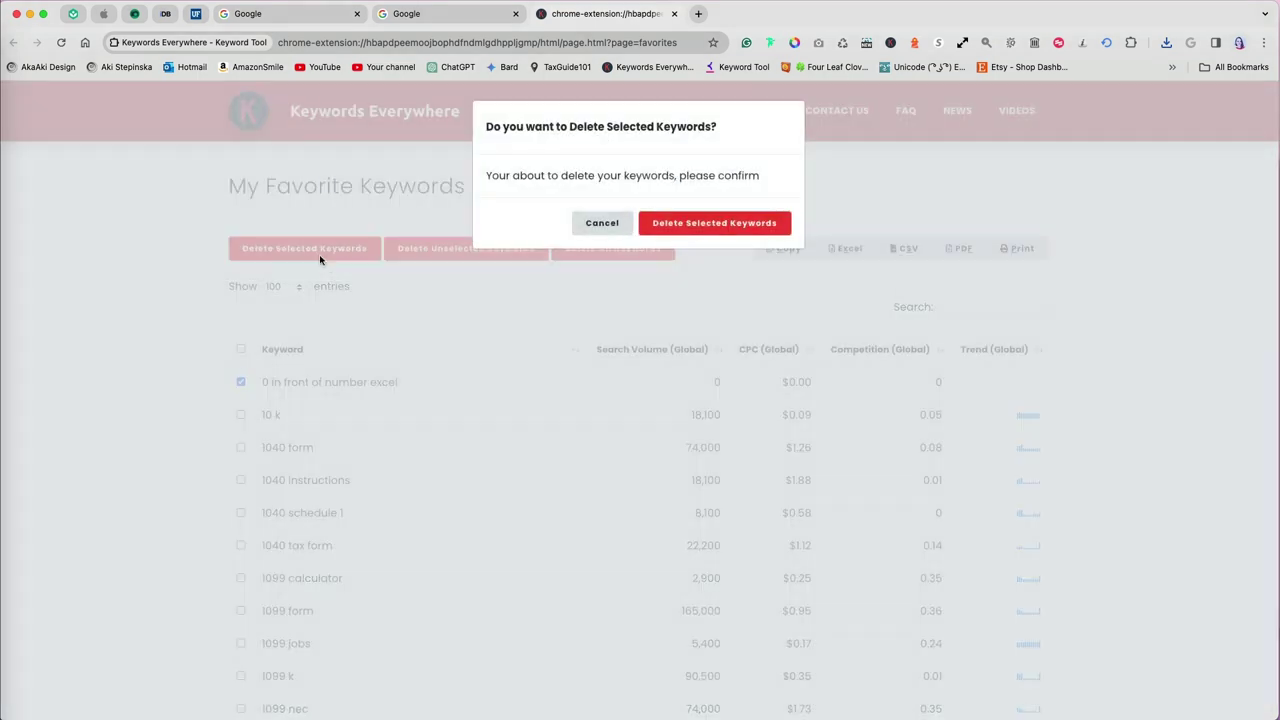
click(700, 229)
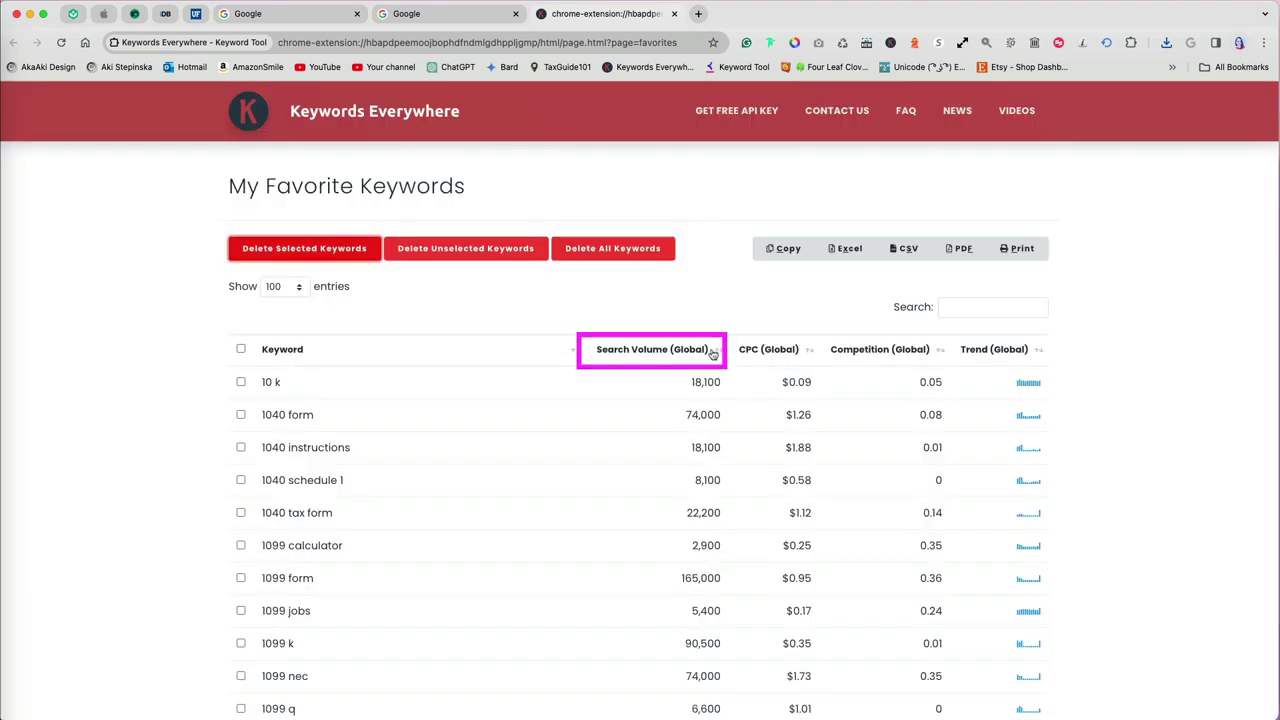
Step: Sort the favorites by ascending search volume and delete the first seven, from "how to show zeros in excel" to "how to make excel into pdf"
click(712, 351)
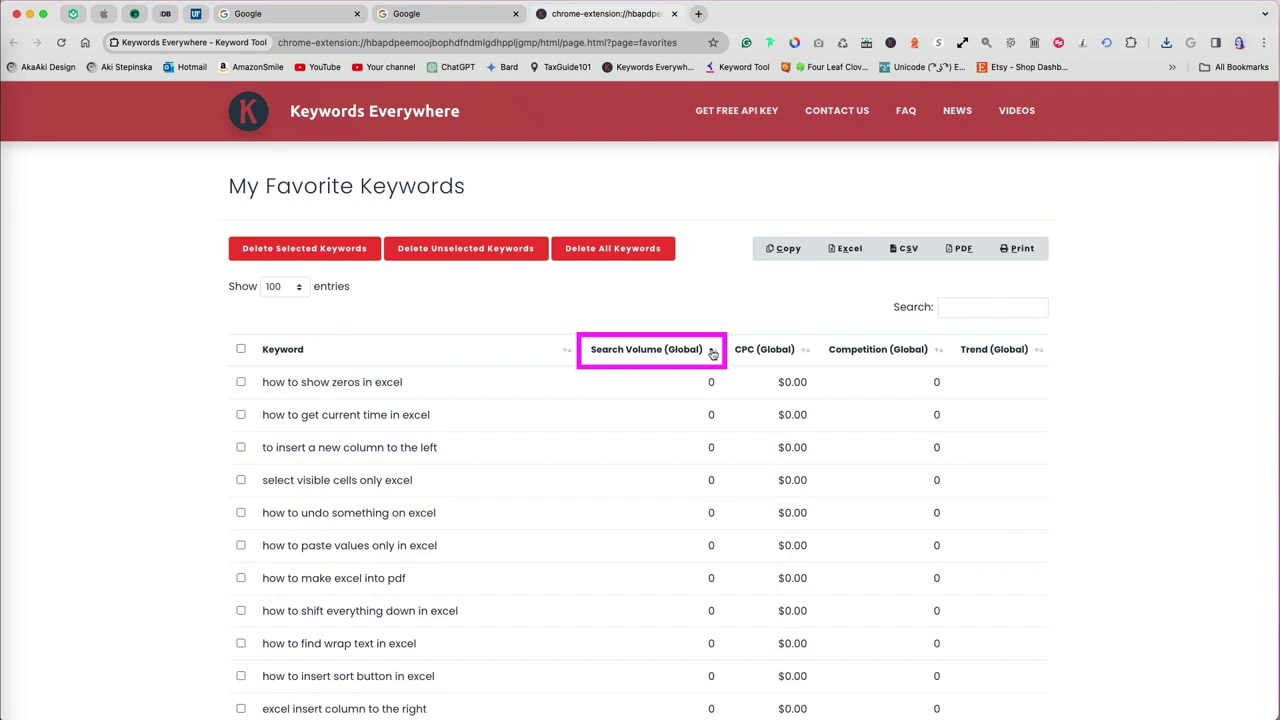
click(241, 382)
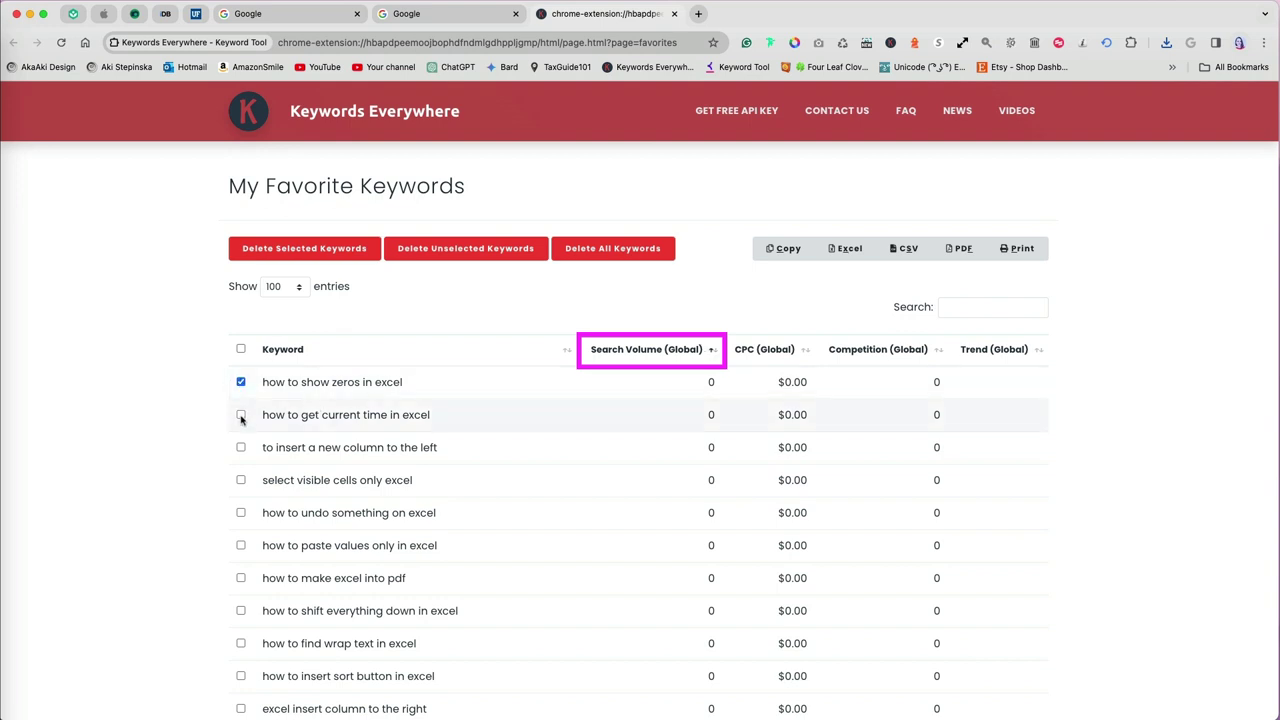
click(241, 416)
click(241, 448)
click(241, 481)
click(241, 513)
click(241, 546)
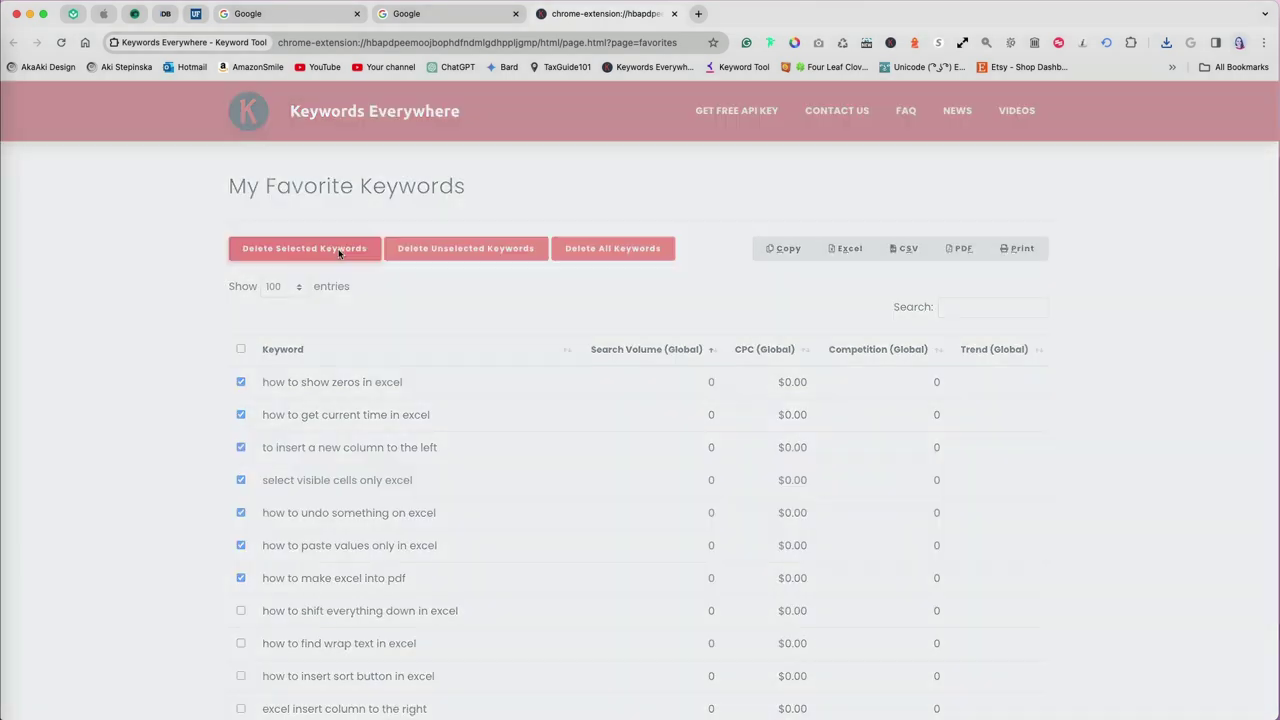
click(730, 225)
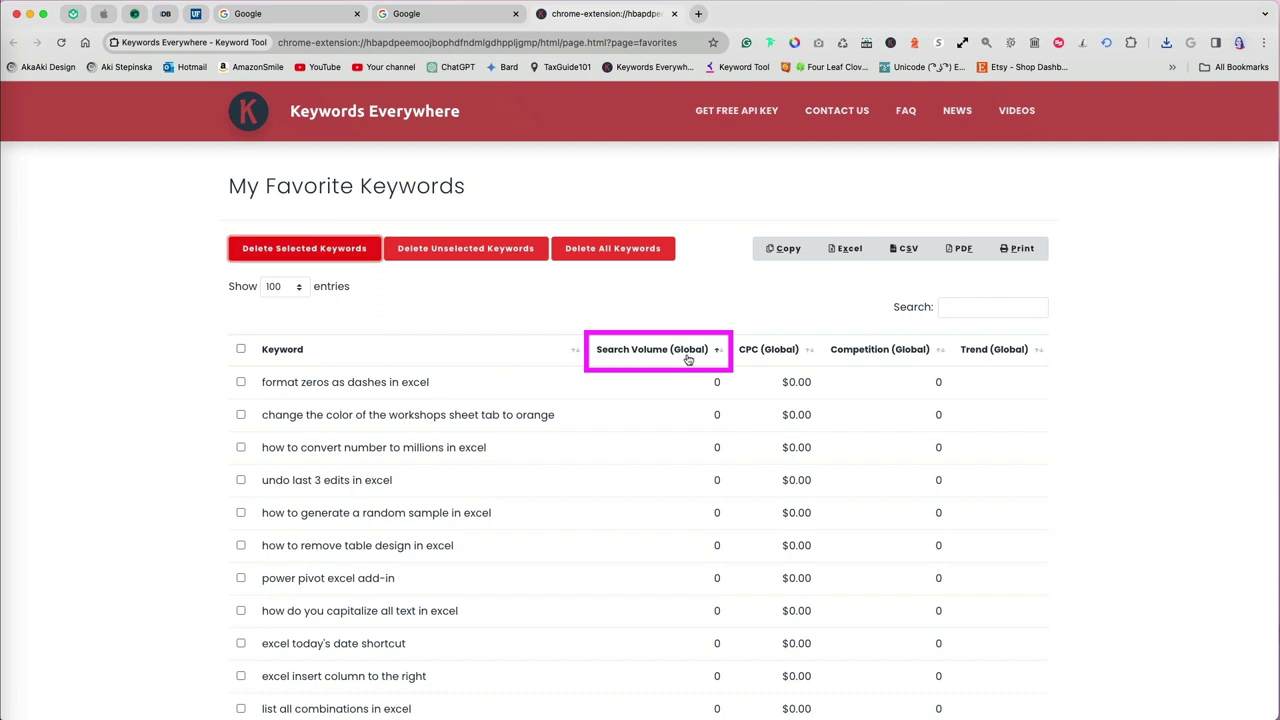
Step: Sort the favorites by descending search volume, show 5,000 entries and export them to Excel
click(688, 360)
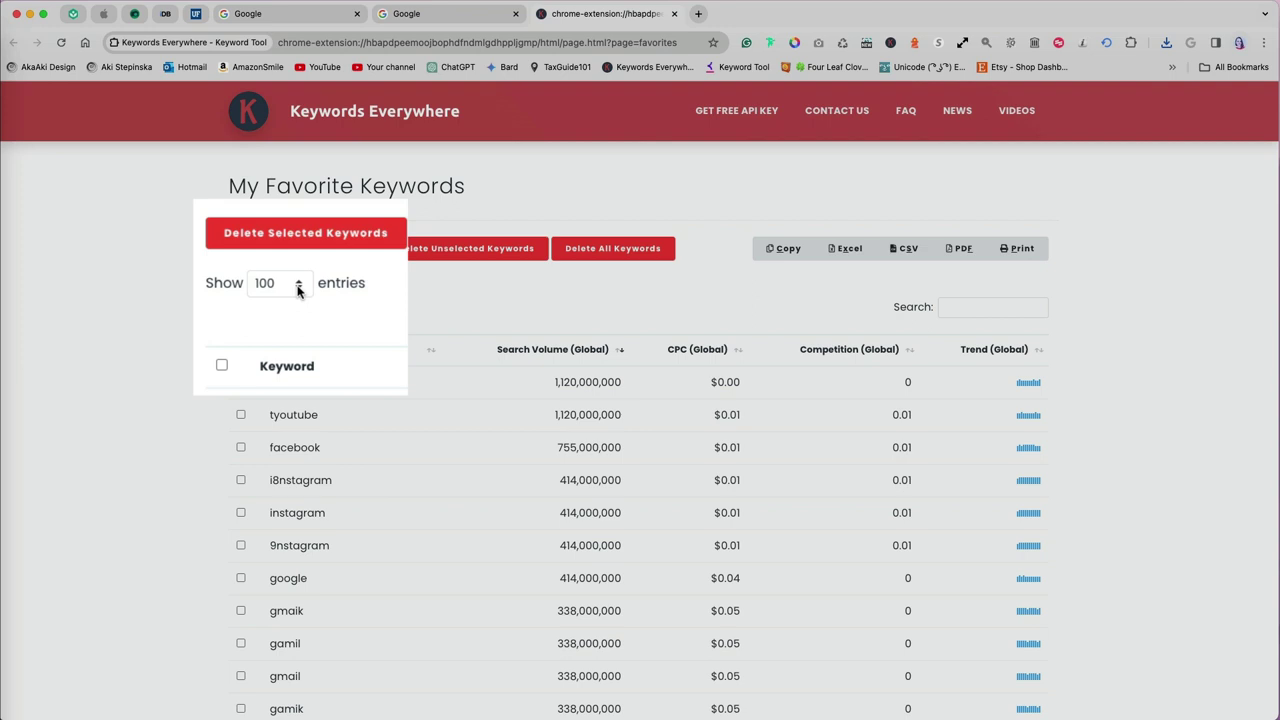
click(284, 286)
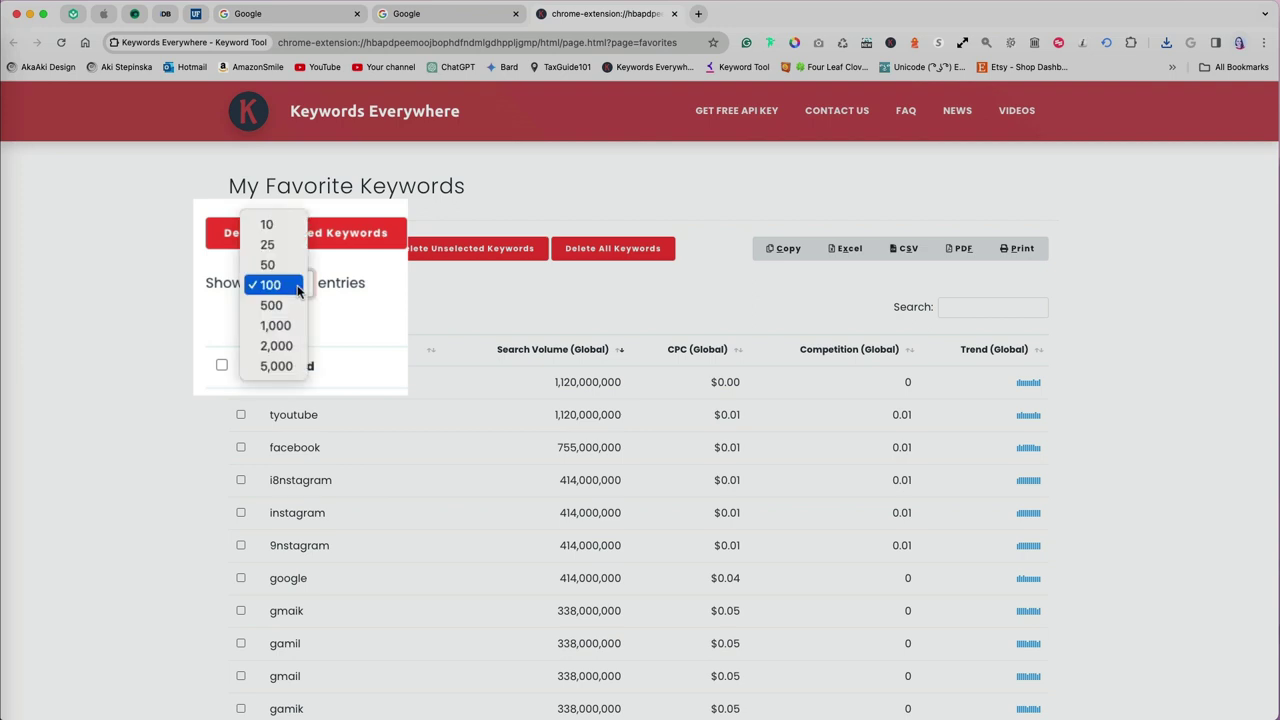
click(274, 376)
click(845, 248)
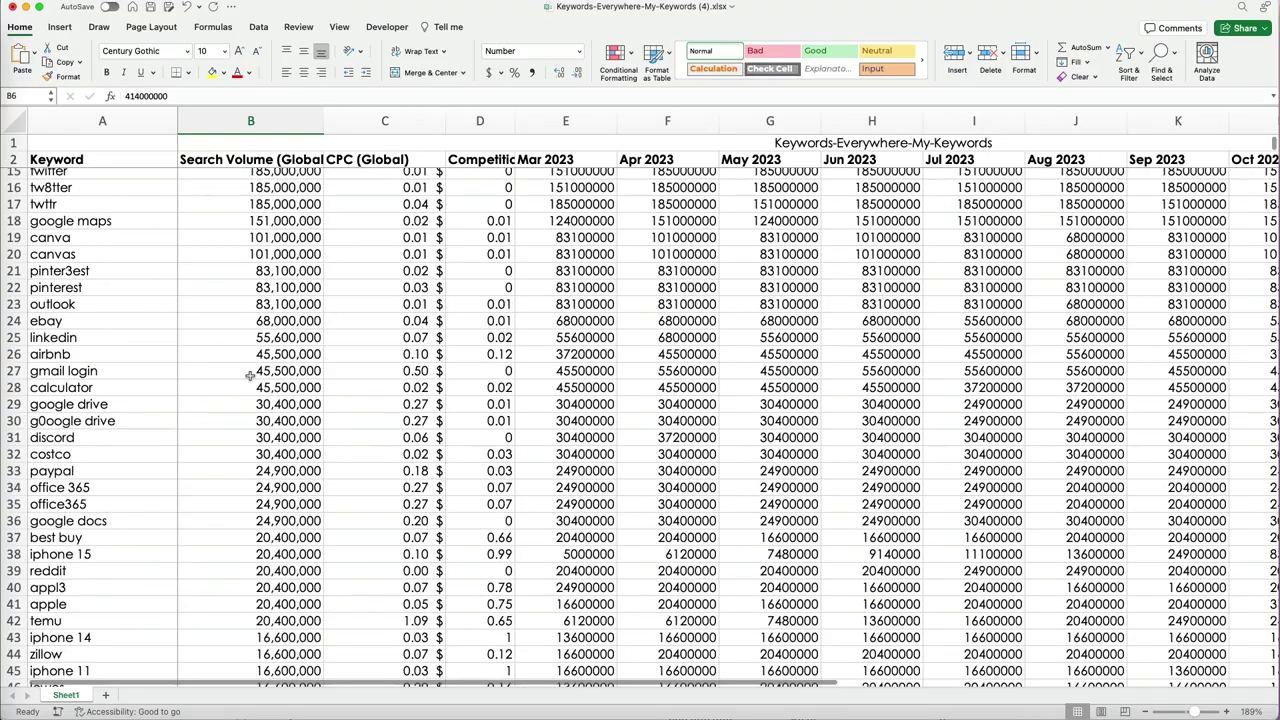
Step: Highlight three keyword rows further down the exported spreadsheet with a fill color and bold text
scroll(250, 376, down, 20)
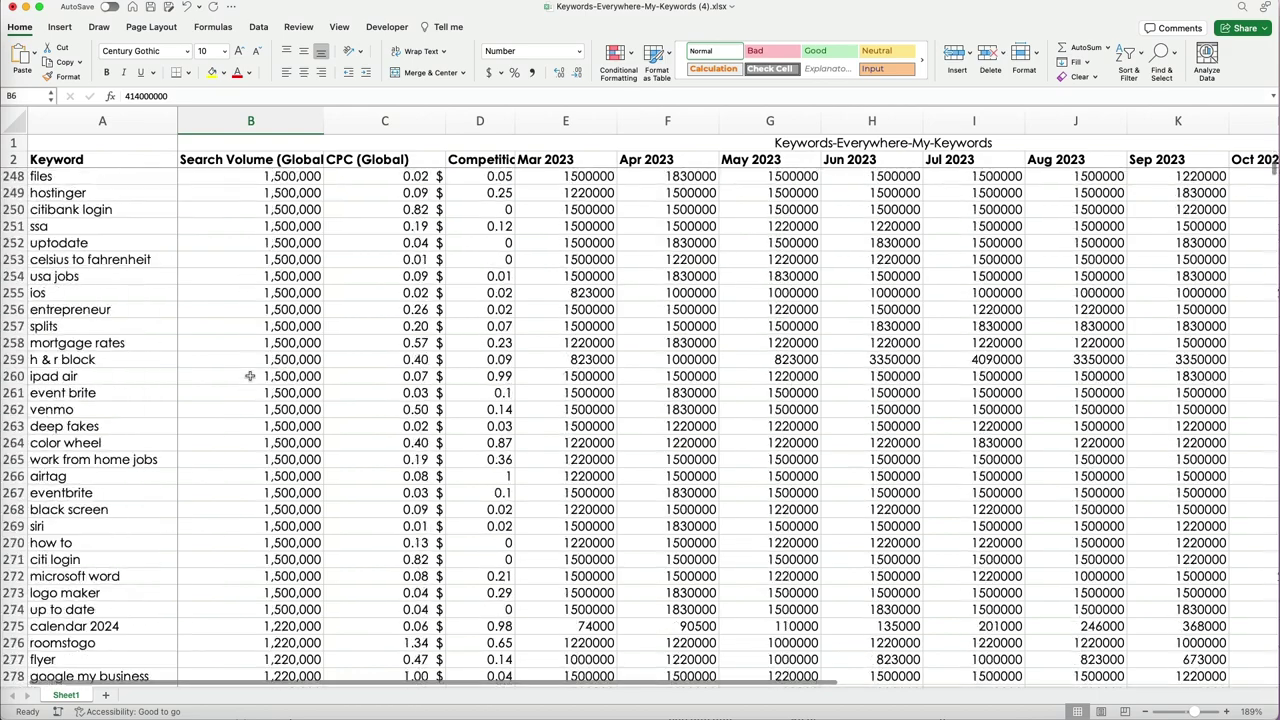
scroll(250, 376, down, 20)
click(16, 443)
click(211, 74)
key(super+b)
scroll(250, 400, down, 1)
click(16, 493)
click(211, 74)
key(super+b)
scroll(90, 603, down, 3)
scroll(90, 603, down, 1)
click(16, 488)
click(211, 74)
key(super+b)
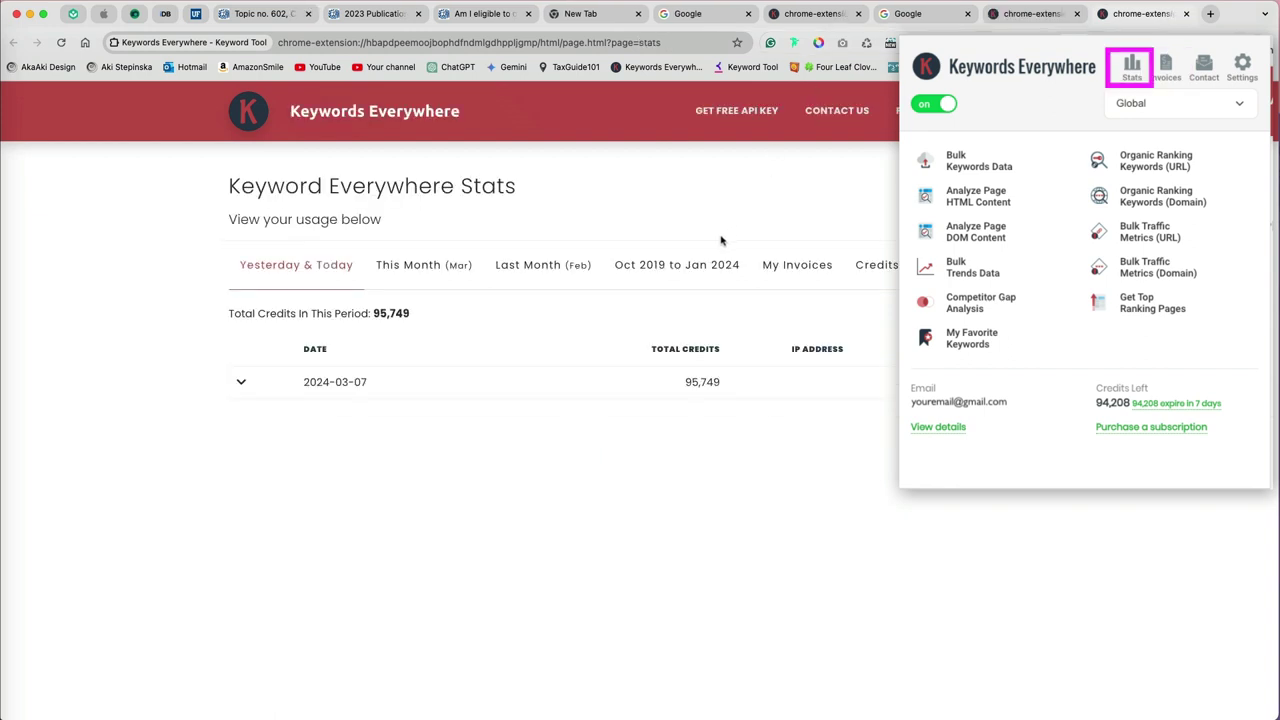
Step: Review the credit usage for last month, this month, and yesterday and today, expanding the service breakdown for 2024-03-07
click(570, 271)
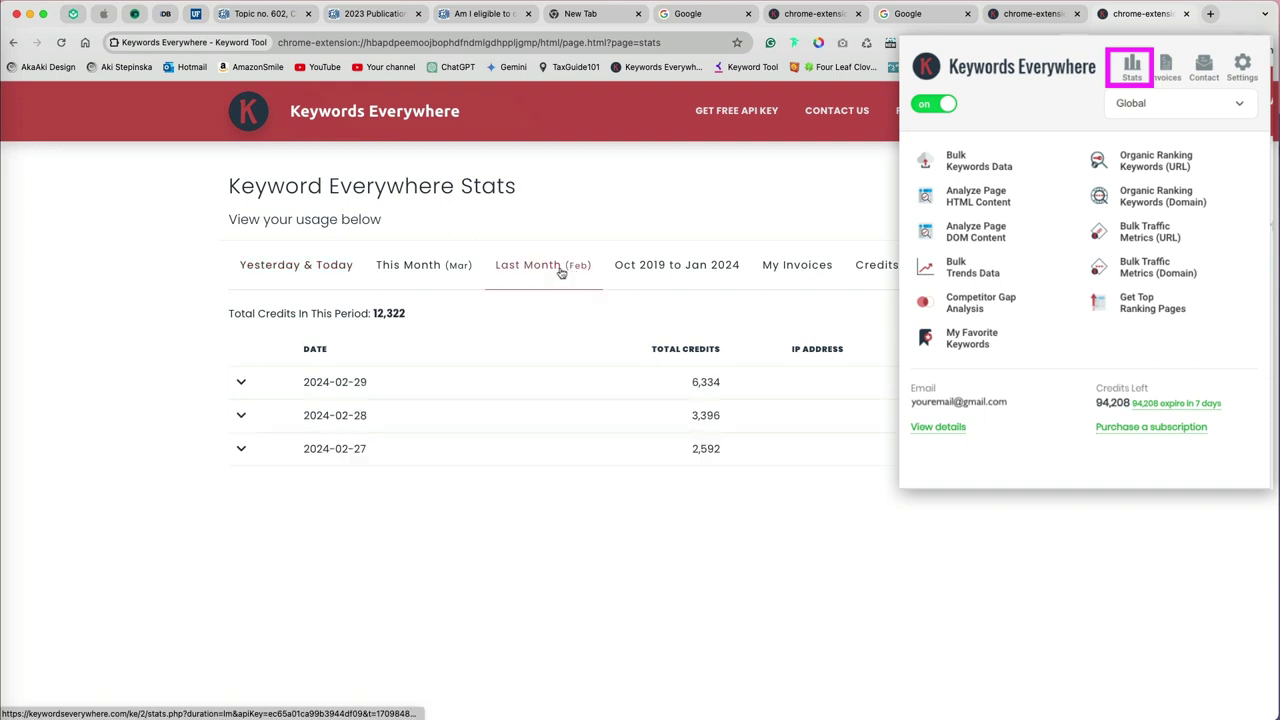
click(424, 273)
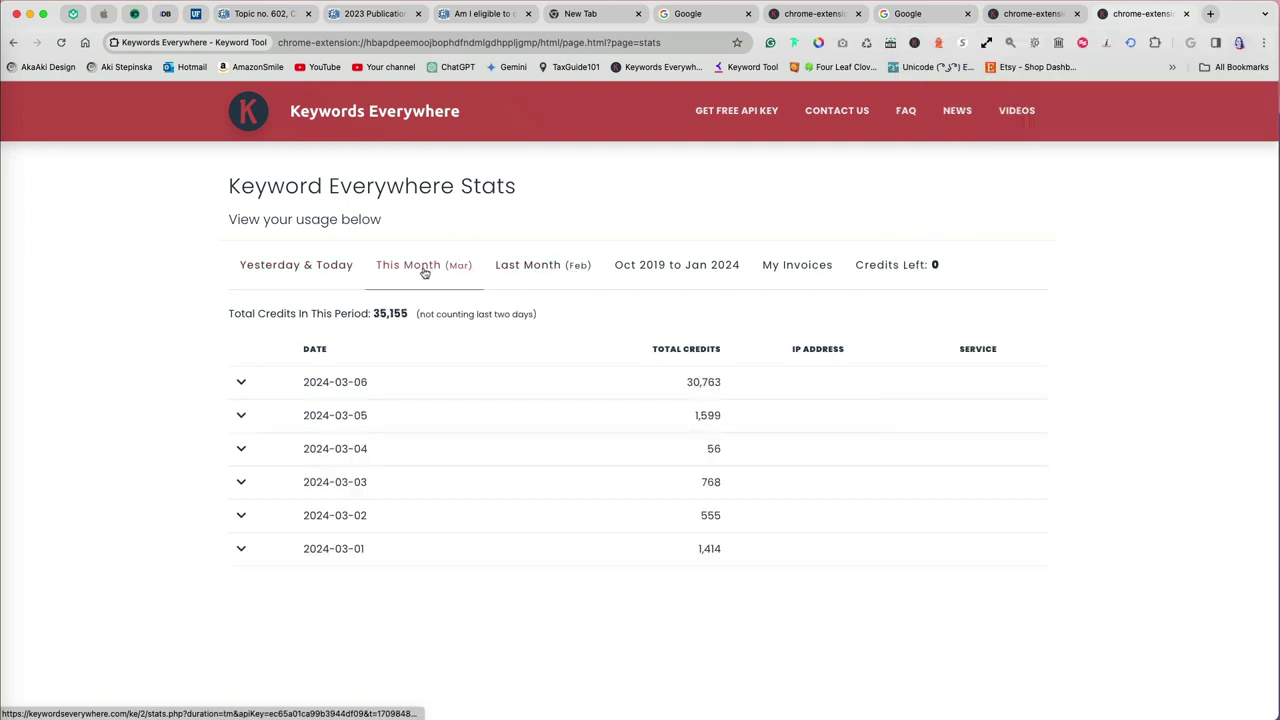
click(322, 272)
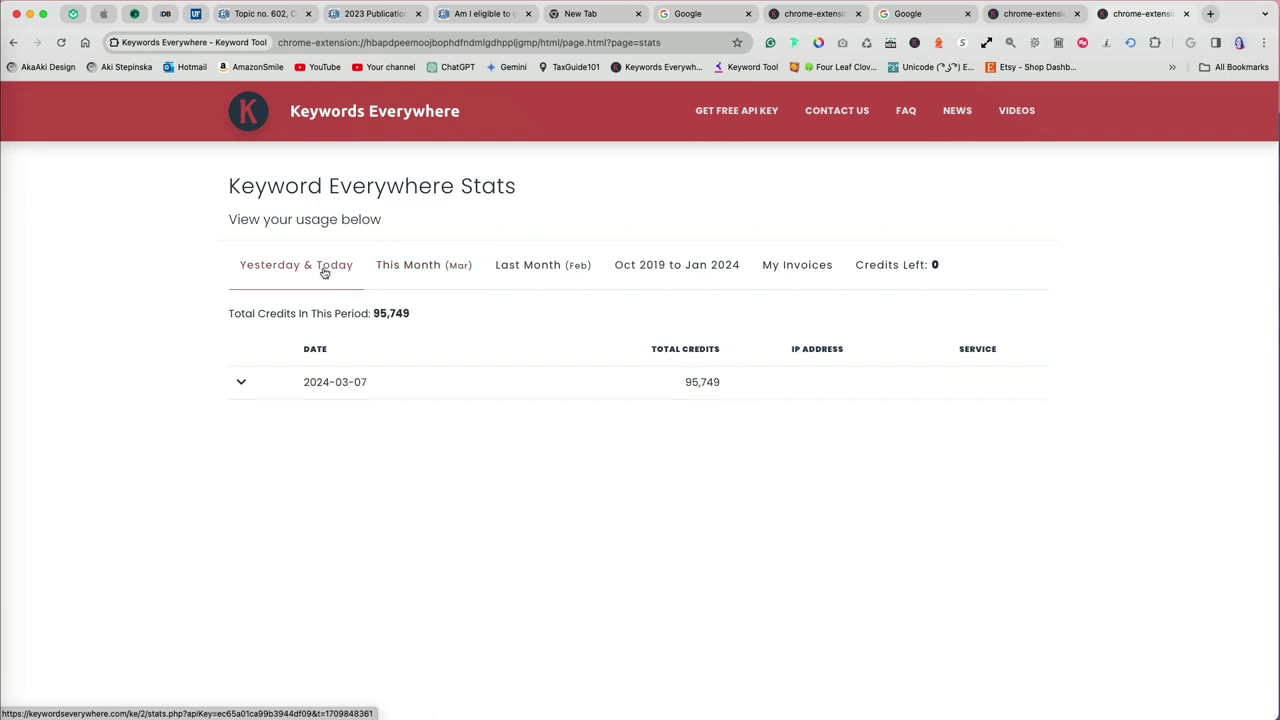
click(240, 385)
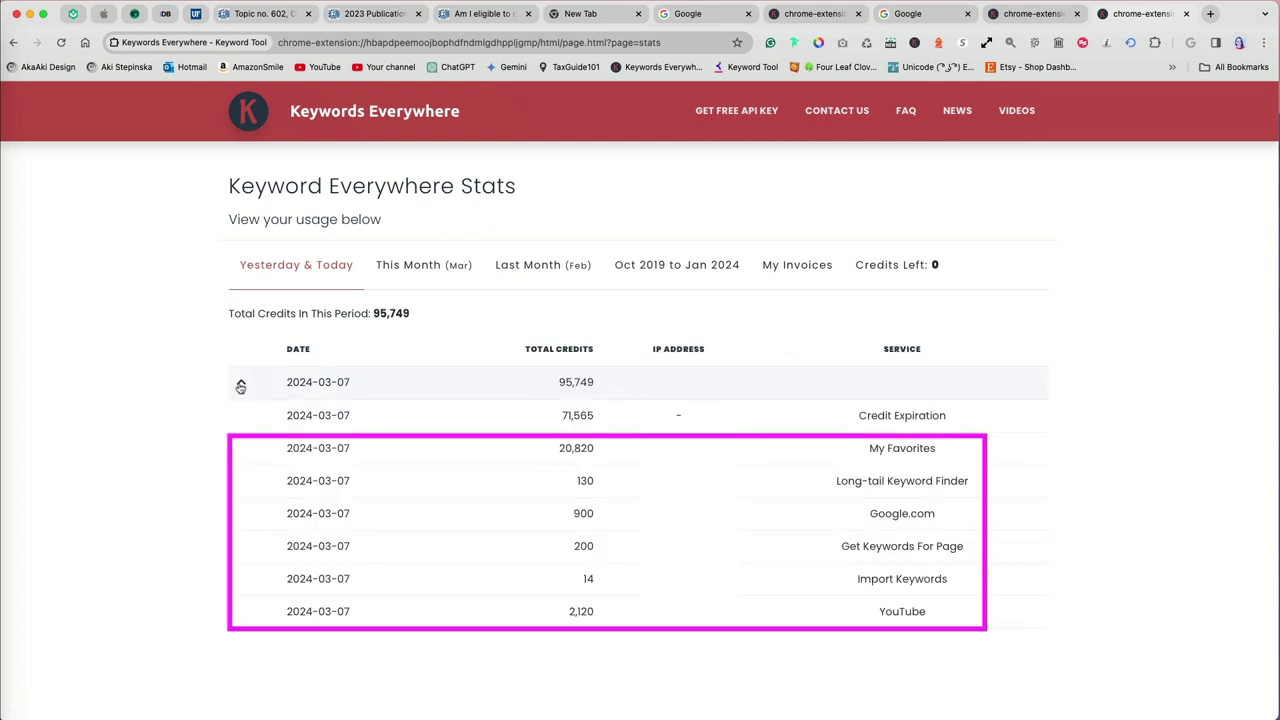